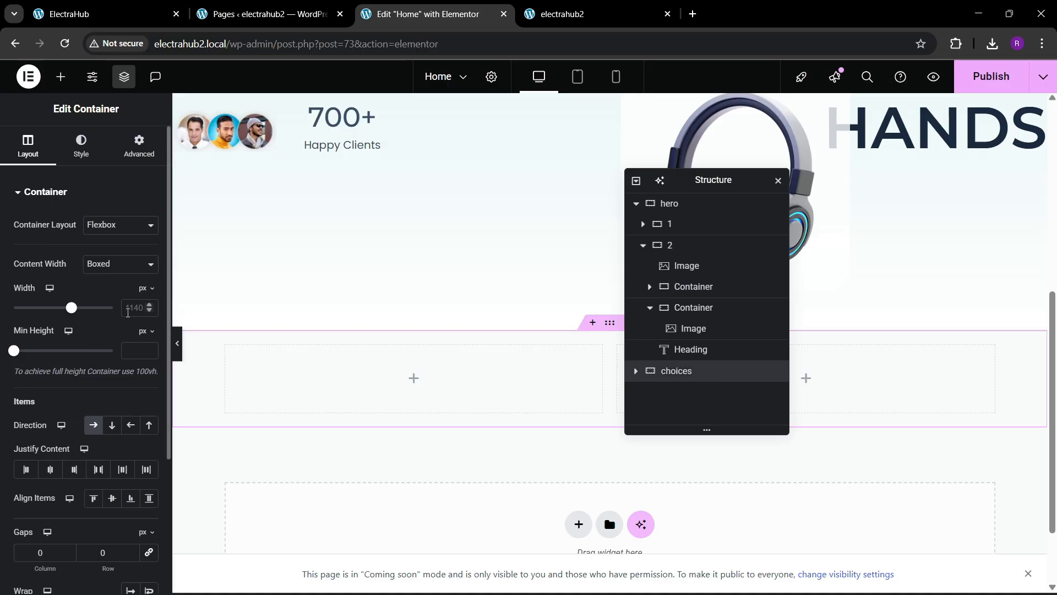
# Step: Set the selected container's width to 1400 px
pyautogui.click(128, 312)
pyautogui.write('1400')
pyautogui.press('BackSpace')
pyautogui.press('BackSpace')
pyautogui.press('BackSpace')
pyautogui.write('4')
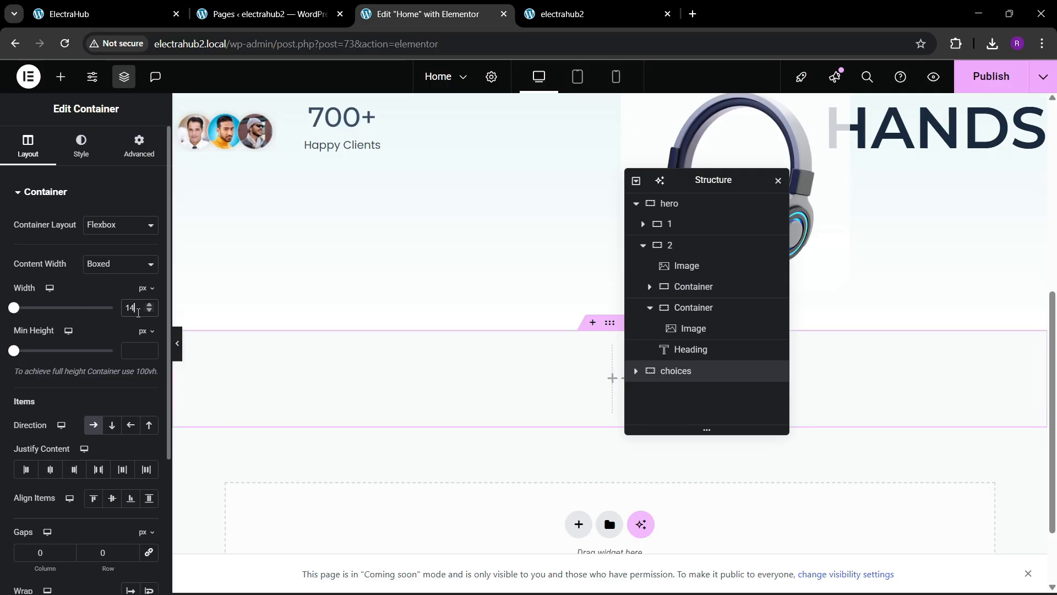
pyautogui.write('00')
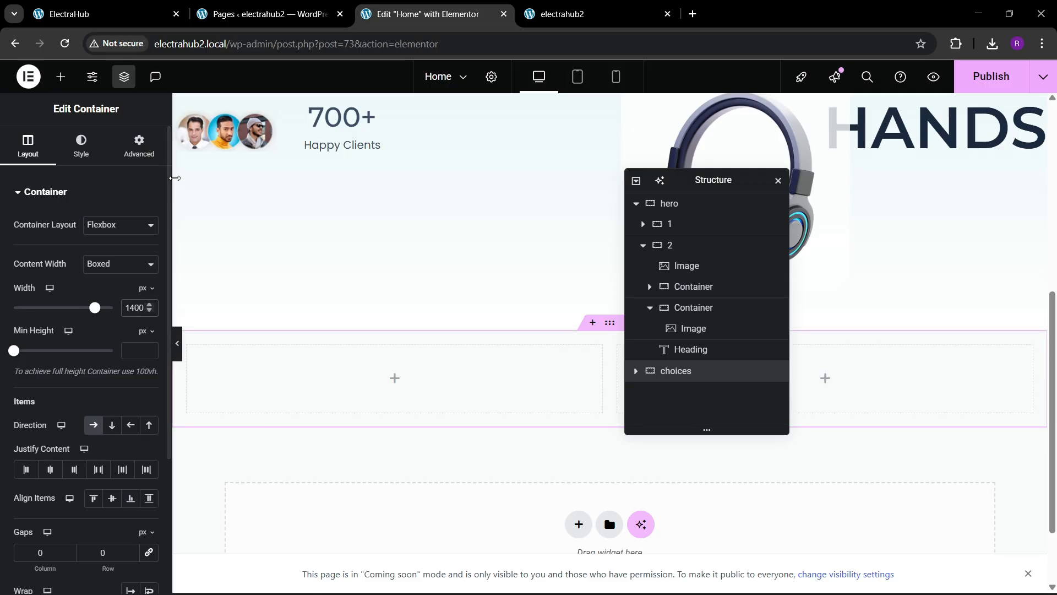
# Step: Give the container 80 px top and bottom padding
pyautogui.click(139, 147)
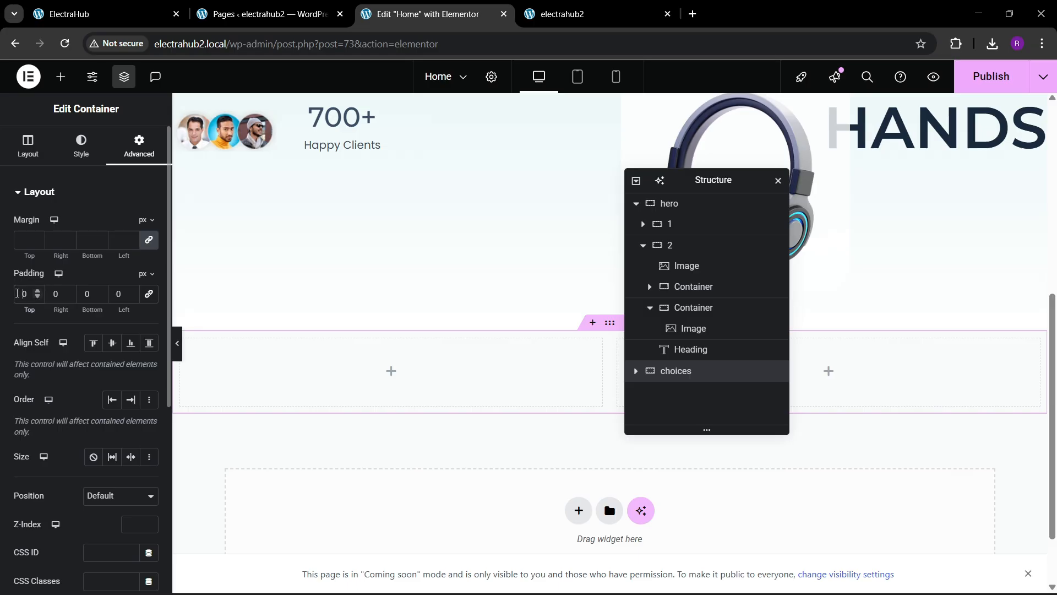
pyautogui.write('8')
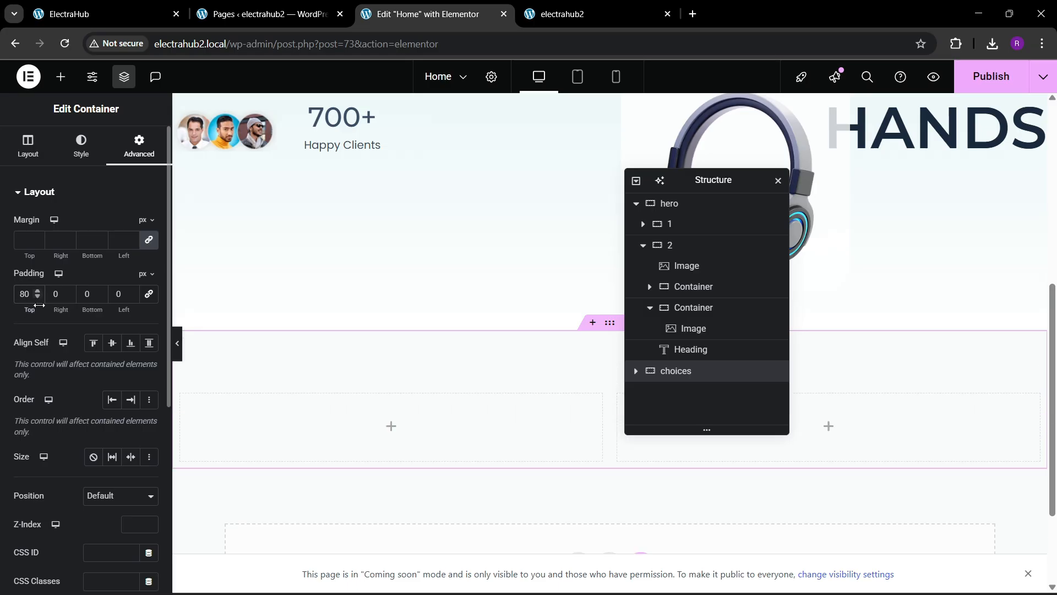
pyautogui.write('8')
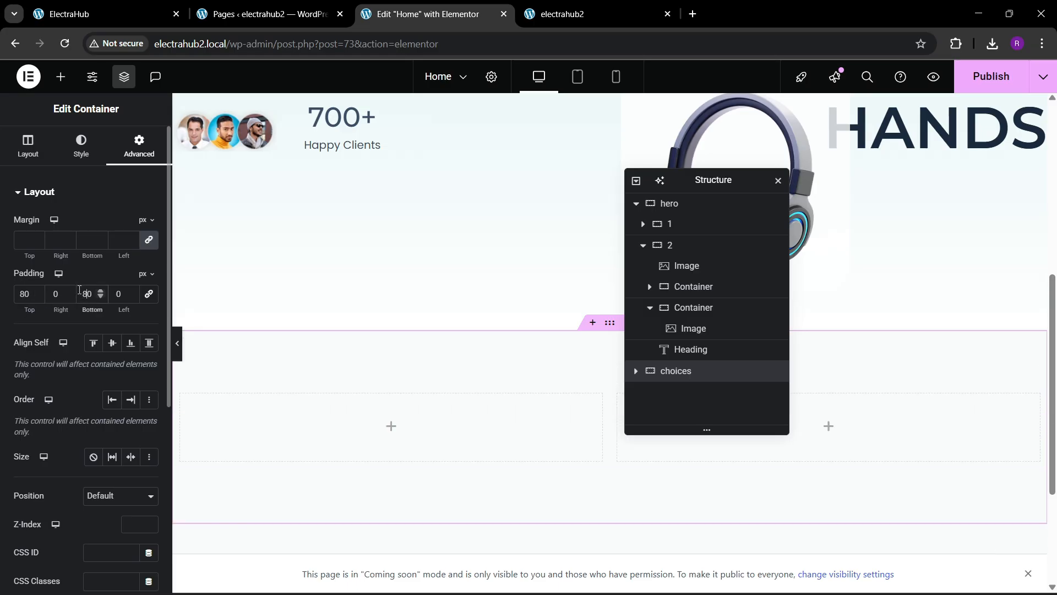
pyautogui.scroll(-3, 524, 354)
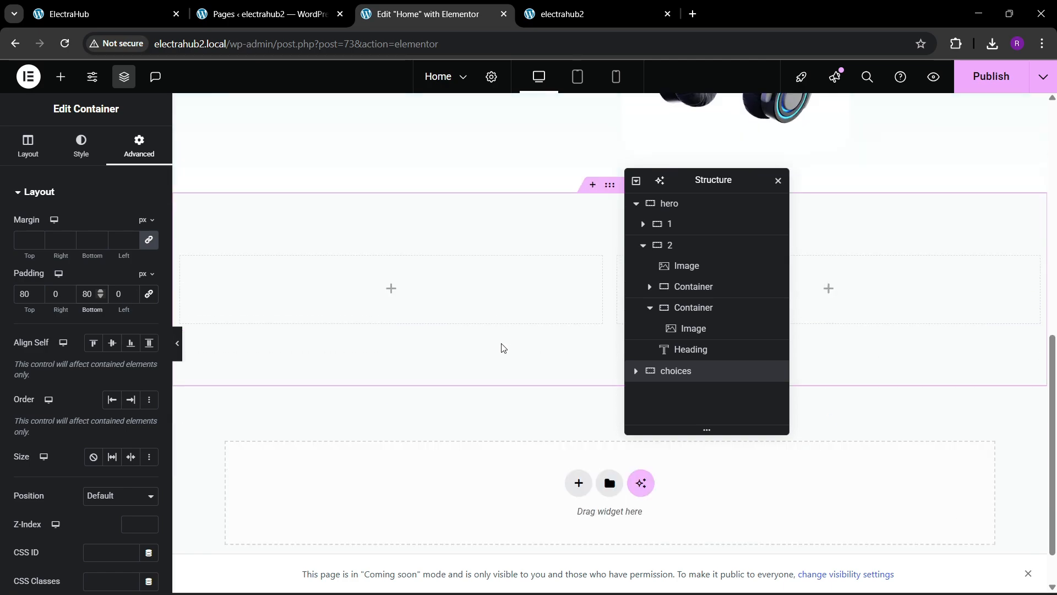
pyautogui.scroll(3, 512, 330)
# Step: Set the page body background to a classic fill with the theme bg global color, and save the page
pyautogui.click(491, 77)
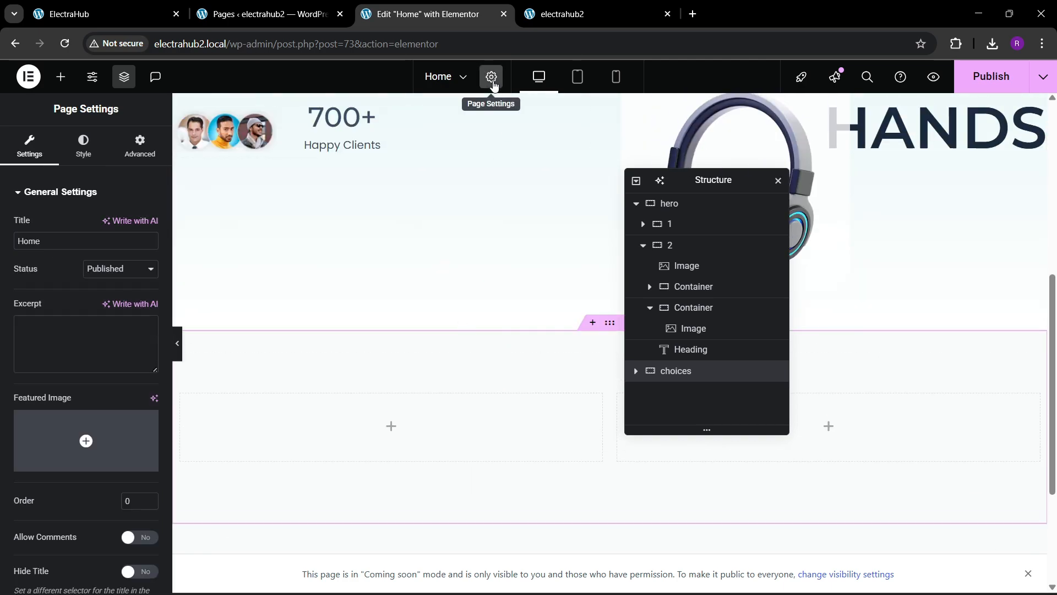
pyautogui.click(82, 157)
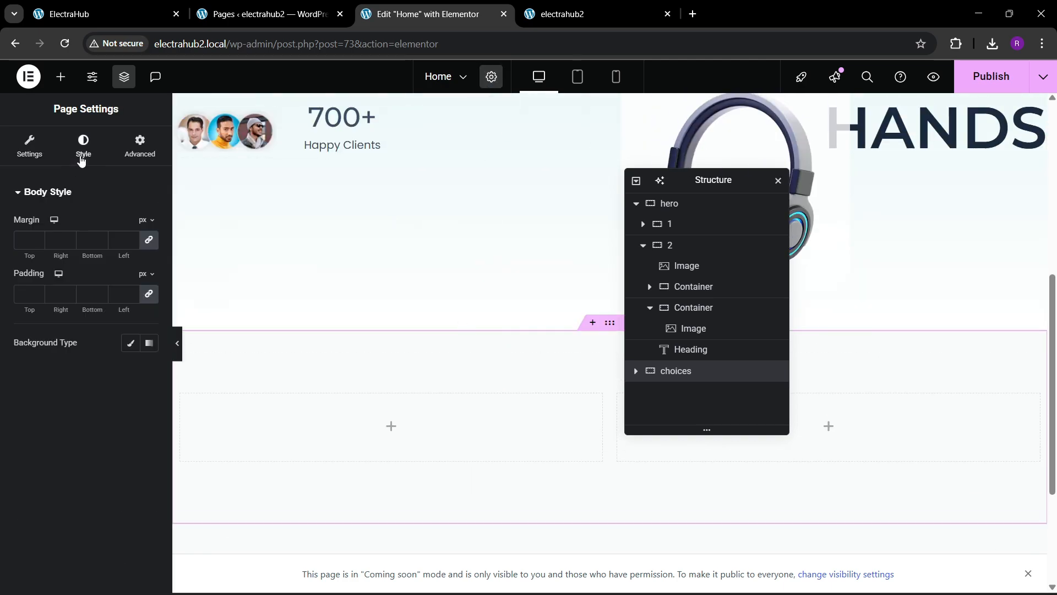
pyautogui.click(132, 344)
pyautogui.click(134, 374)
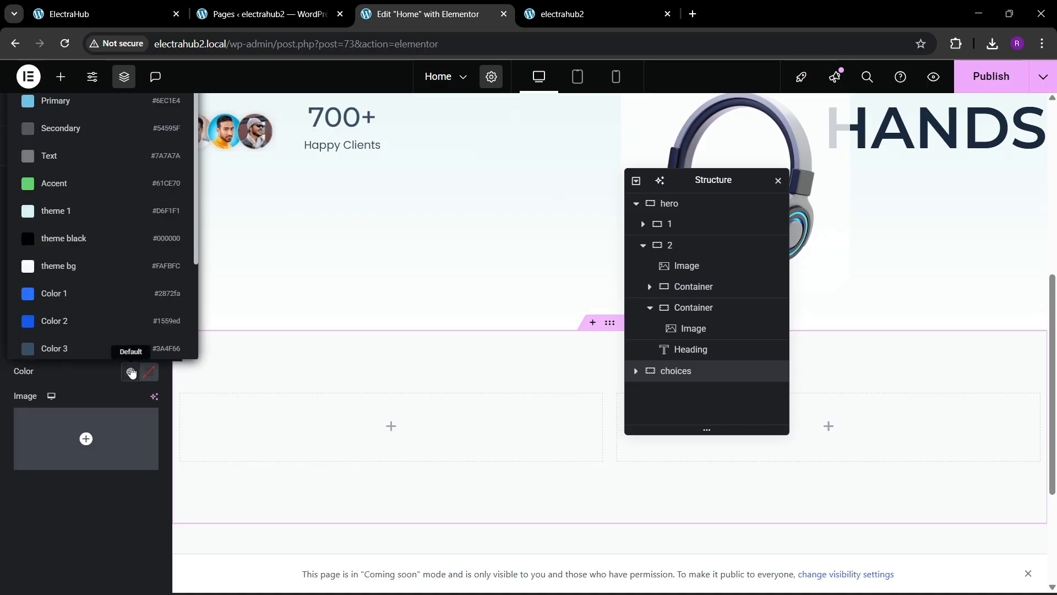
pyautogui.click(64, 266)
pyautogui.scroll(-3, 426, 311)
pyautogui.scroll(3, 426, 311)
pyautogui.hotkey('ctrl', 's')
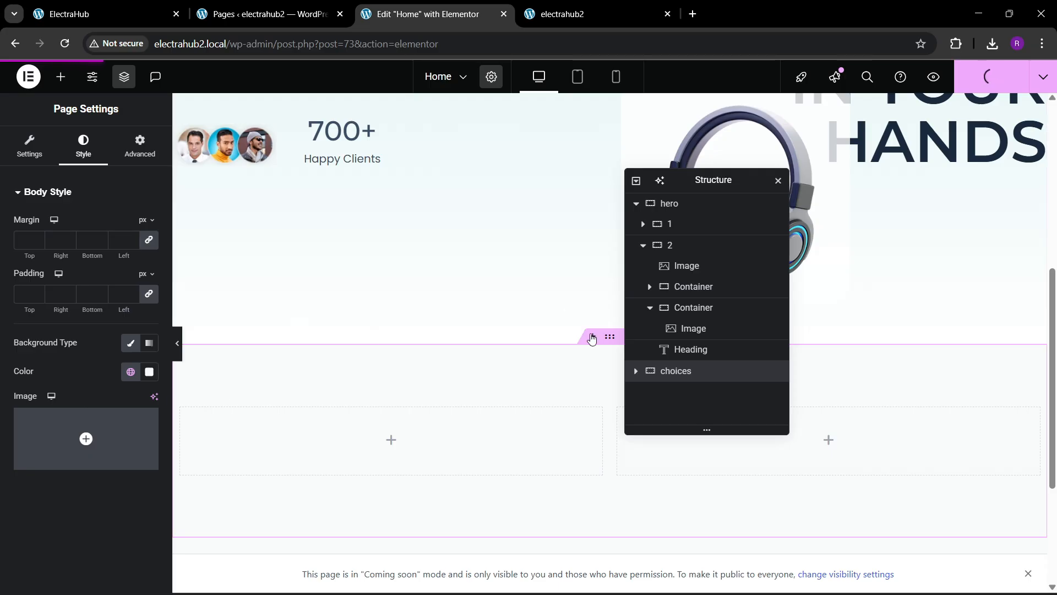
# Step: Check the People's Choices section on the live ElectraHub site for reference
pyautogui.click(83, 14)
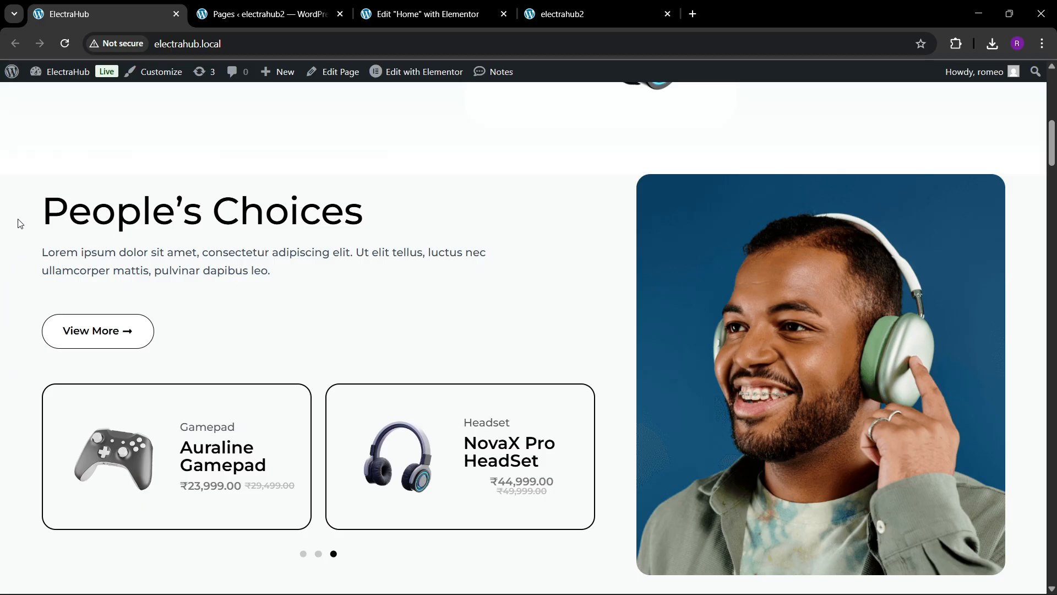
pyautogui.click(428, 12)
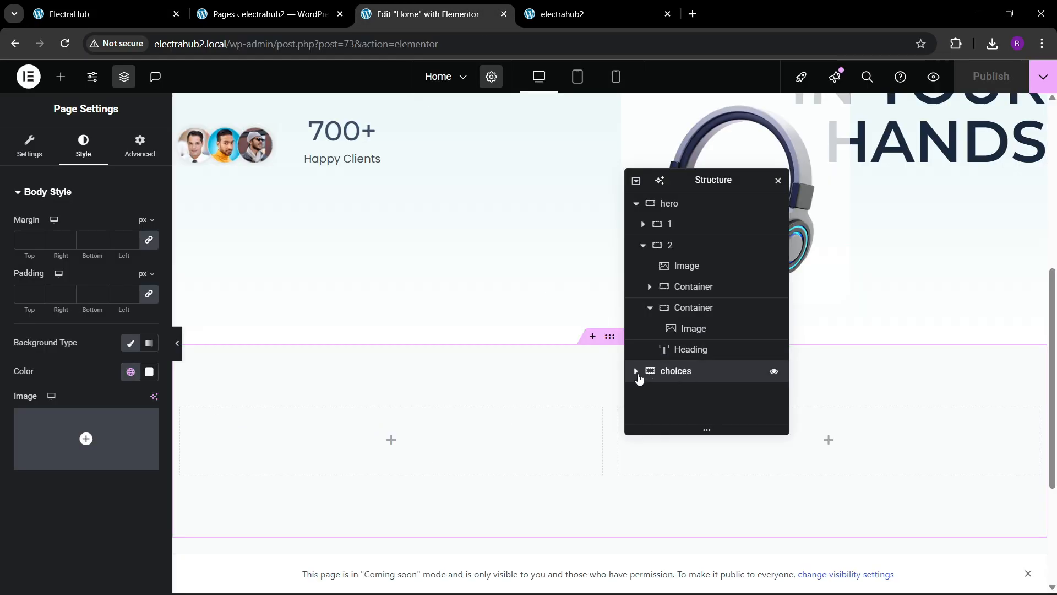
# Step: Expand the choices section in the structure panel and rename its two inner containers as 1 and 2
pyautogui.click(637, 371)
pyautogui.click(683, 370)
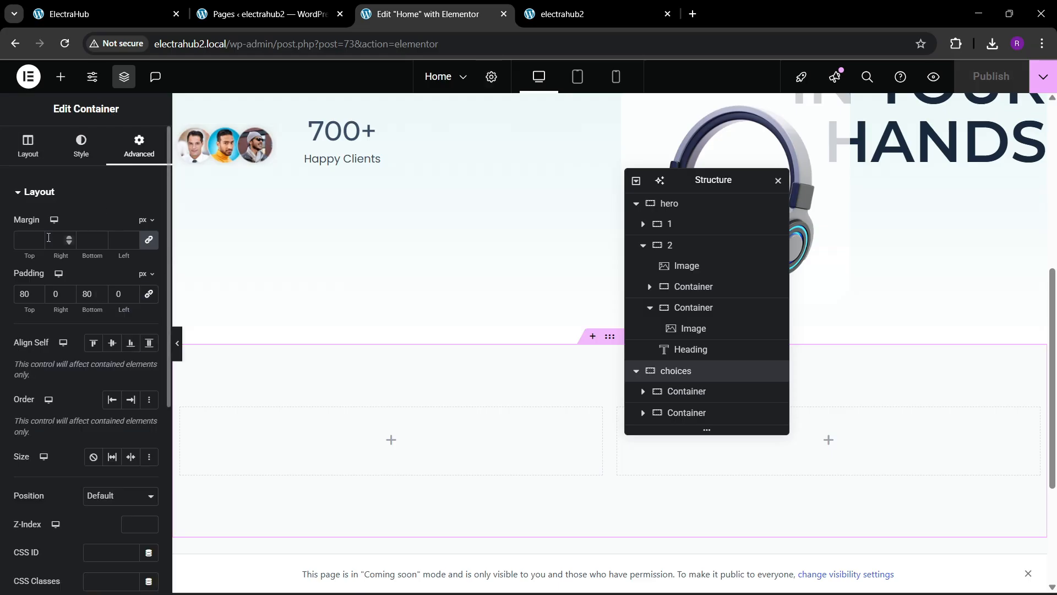
pyautogui.click(685, 391)
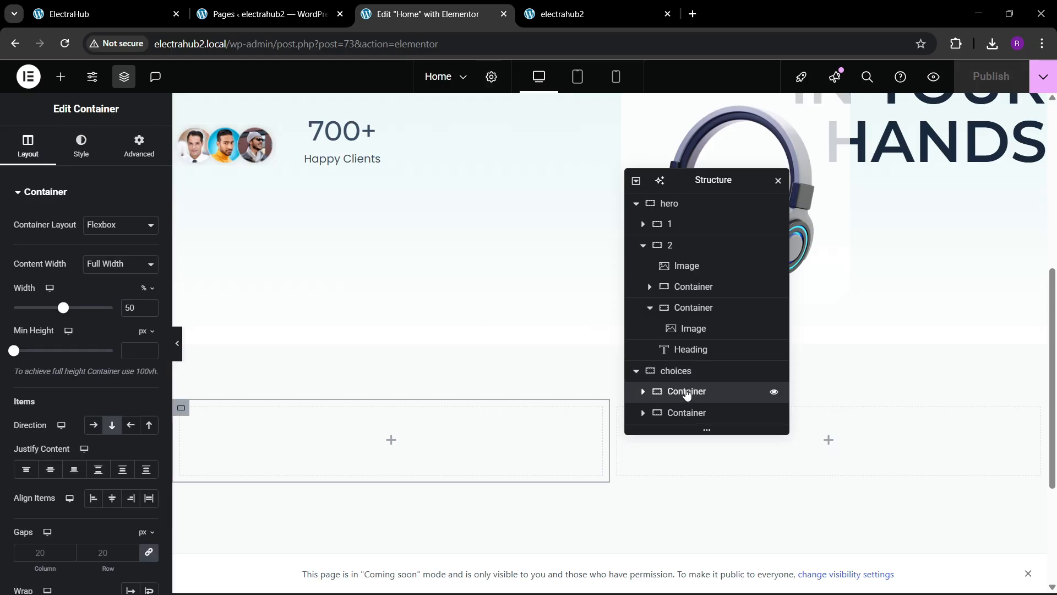
pyautogui.doubleClick(686, 391)
pyautogui.write('1')
pyautogui.doubleClick(688, 412)
pyautogui.write('2')
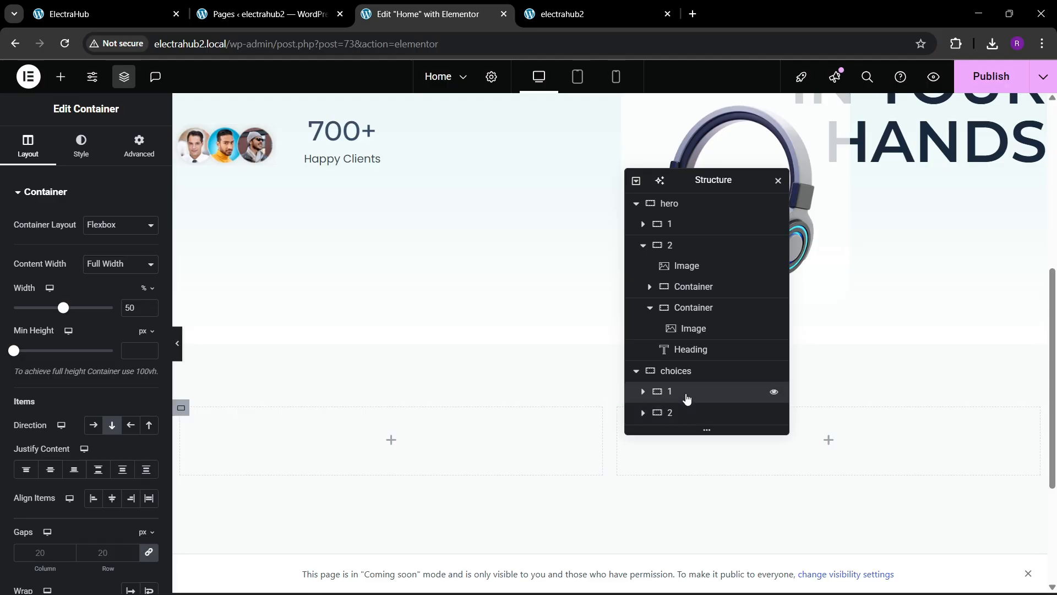
# Step: Set the width of container 1 in the choices section to 60%
pyautogui.click(140, 145)
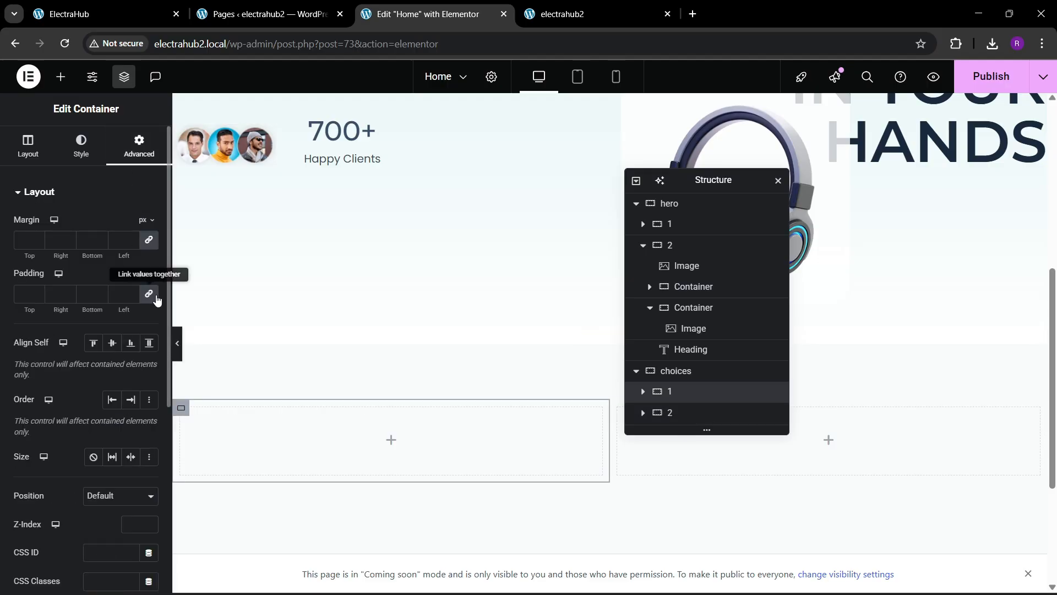
pyautogui.click(28, 146)
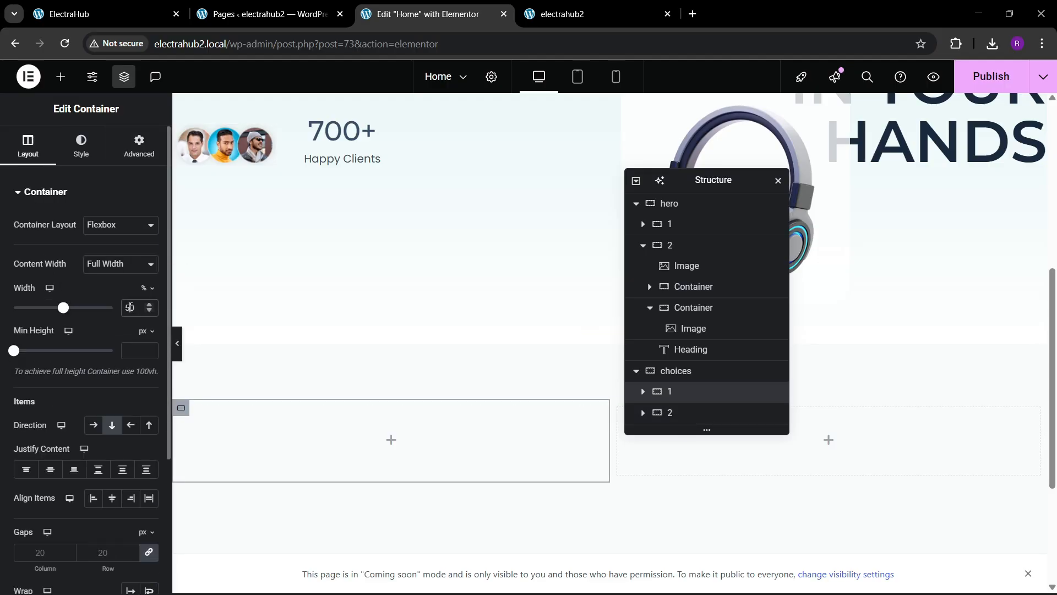
pyautogui.press('BackSpace')
pyautogui.write('6')
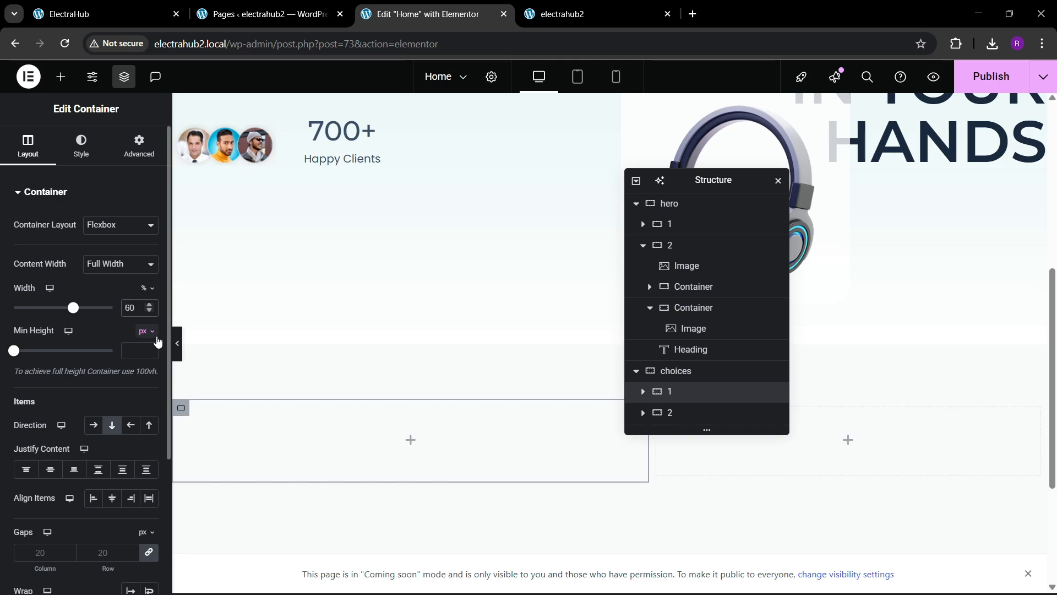
# Step: Set the width of container 2 in the choices section to 40%
pyautogui.click(678, 414)
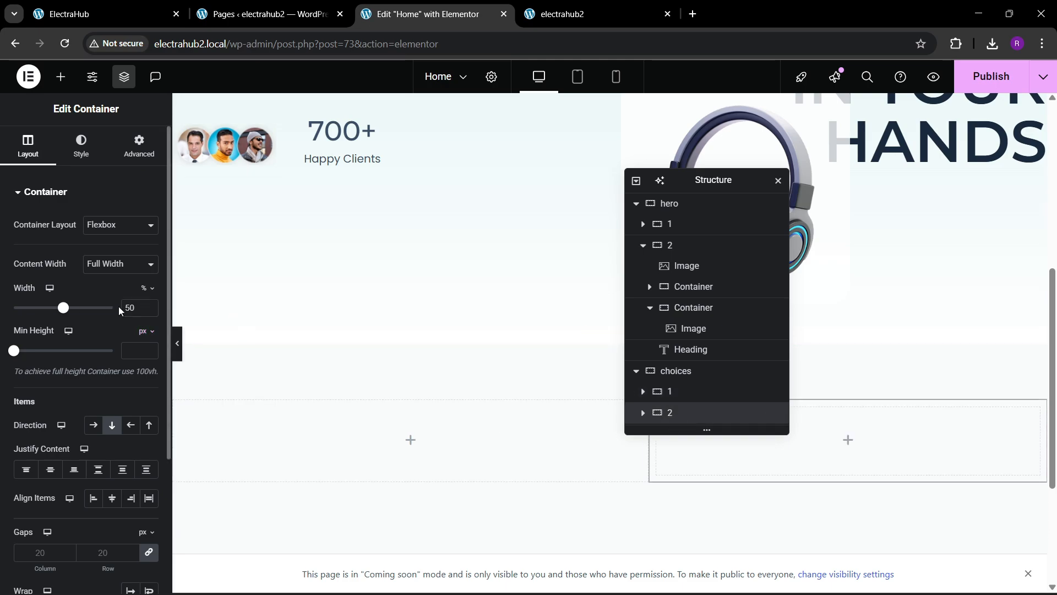
pyautogui.press('BackSpace')
pyautogui.write('4')
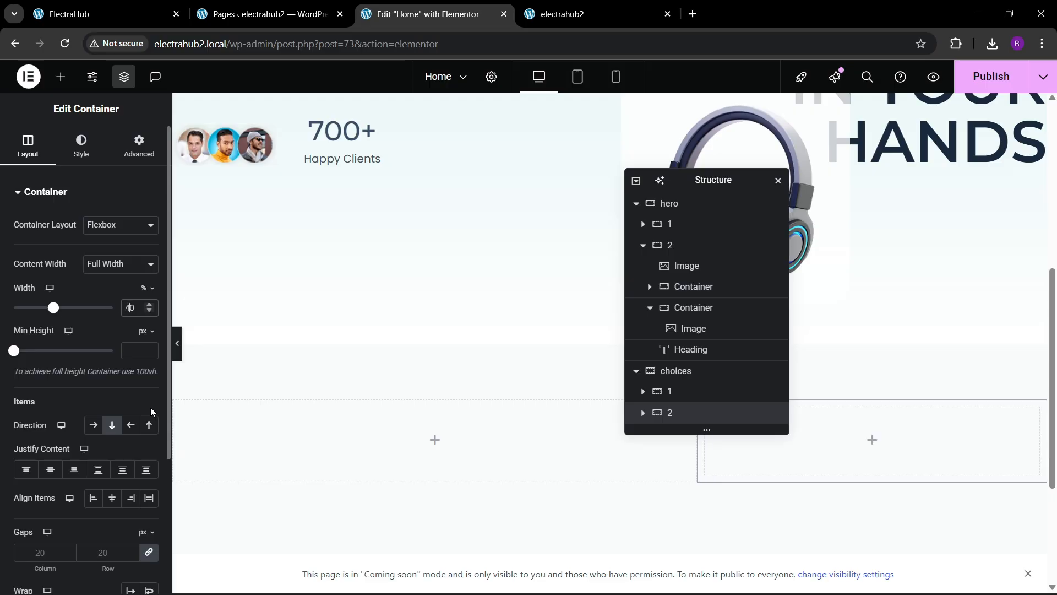
pyautogui.click(139, 146)
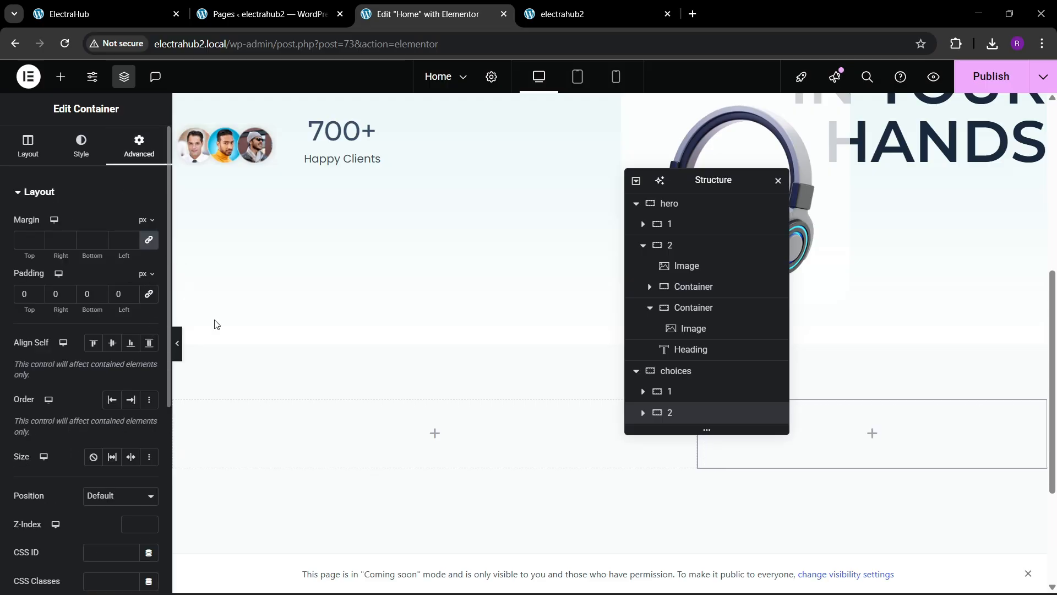
pyautogui.scroll(-1, 511, 340)
pyautogui.scroll(-1, 511, 341)
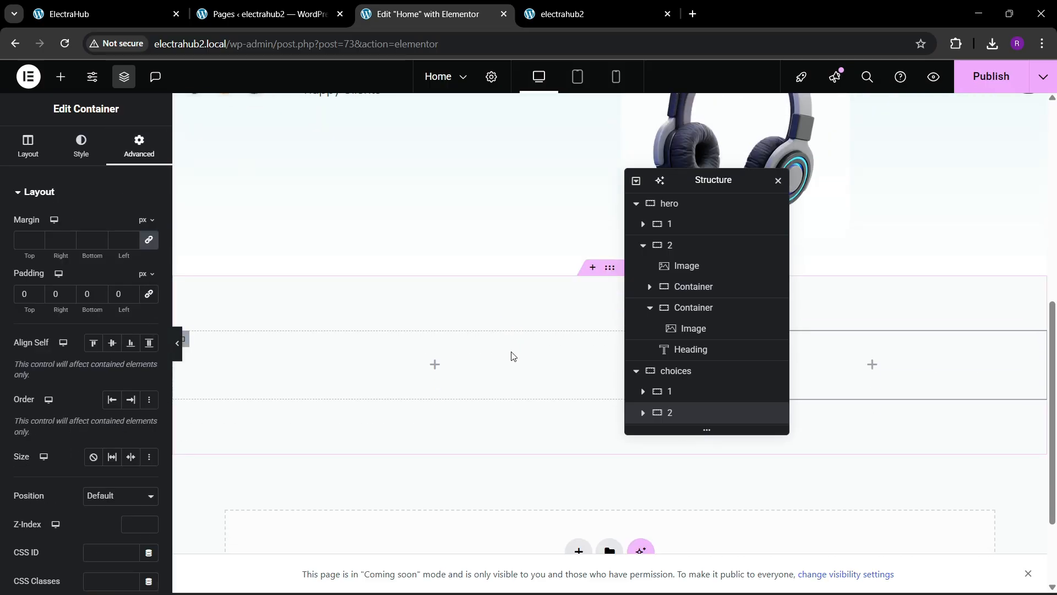
# Step: Add an Image widget to container 2 and choose Image-People-Chices.png from the media library
pyautogui.click(60, 76)
pyautogui.moveTo(109, 370); pyautogui.dragTo(936, 352)
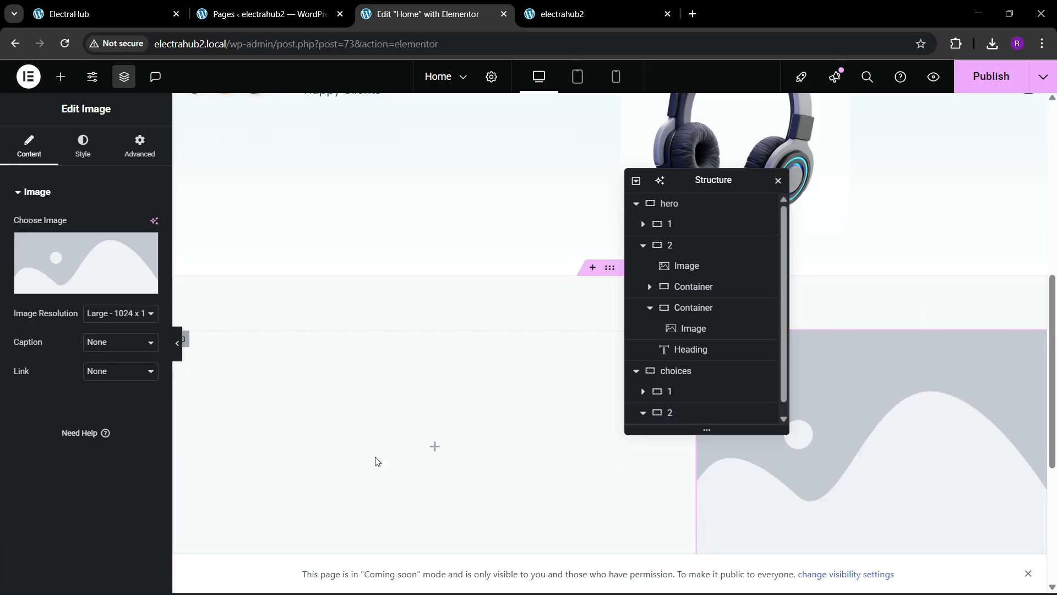
pyautogui.click(76, 274)
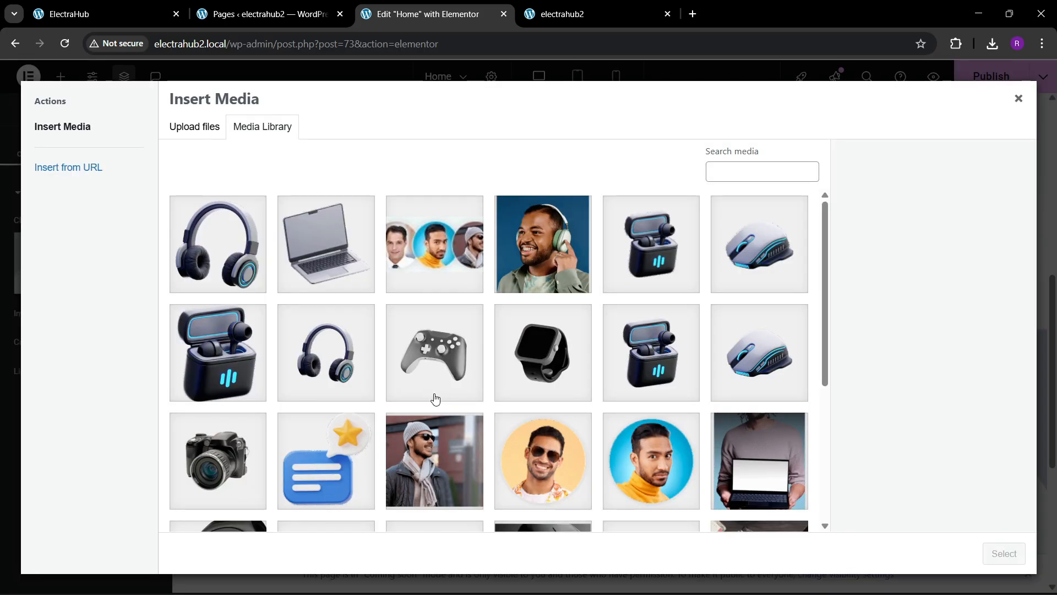
pyautogui.scroll(-2, 435, 397)
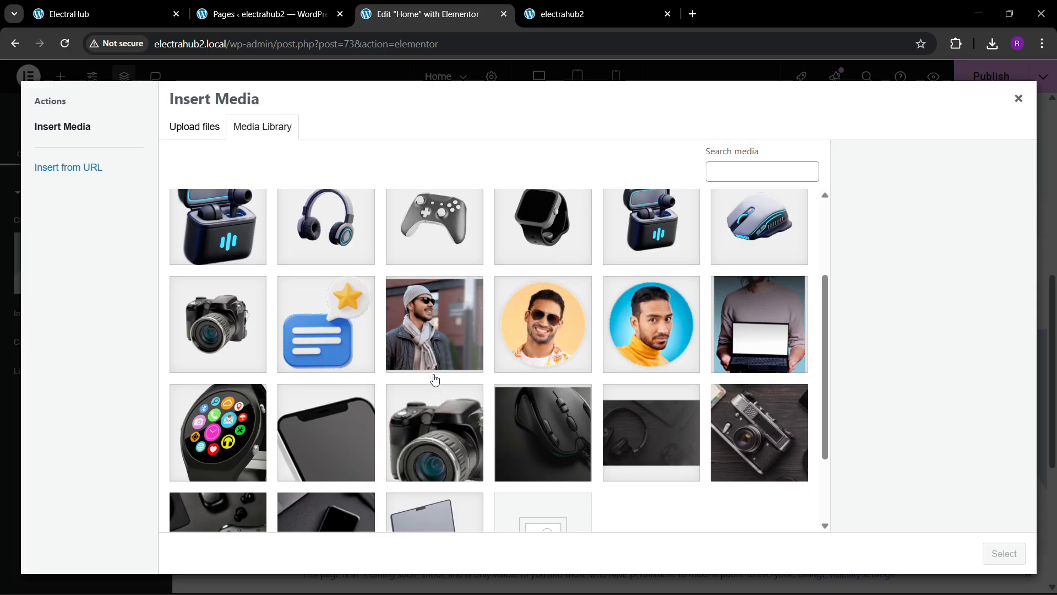
pyautogui.scroll(2, 433, 379)
pyautogui.click(535, 251)
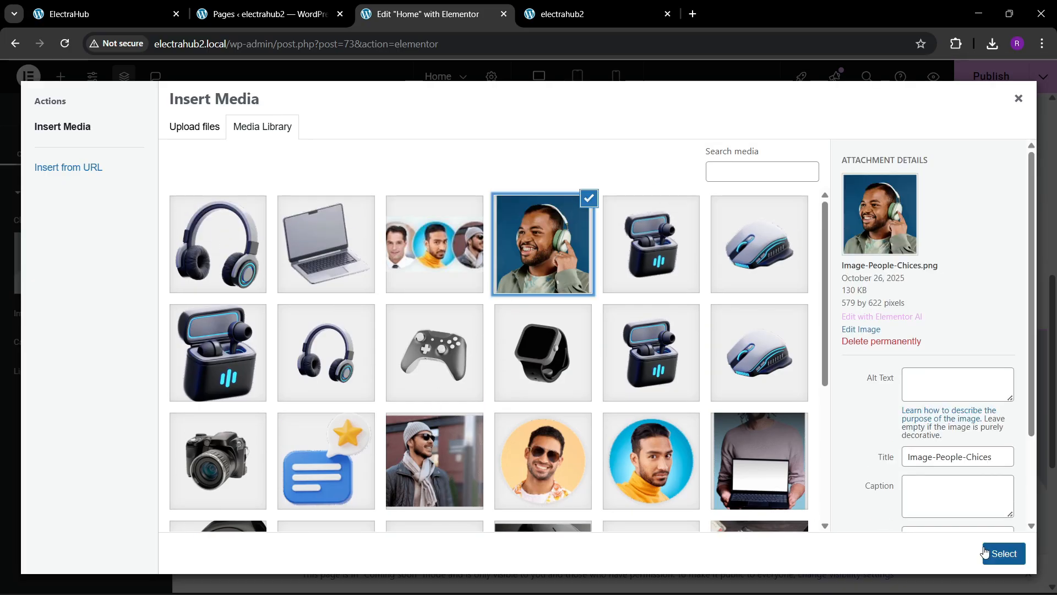
pyautogui.click(1003, 554)
# Step: Compare the inserted image with the reference site, moving the structure panel aside
pyautogui.click(102, 6)
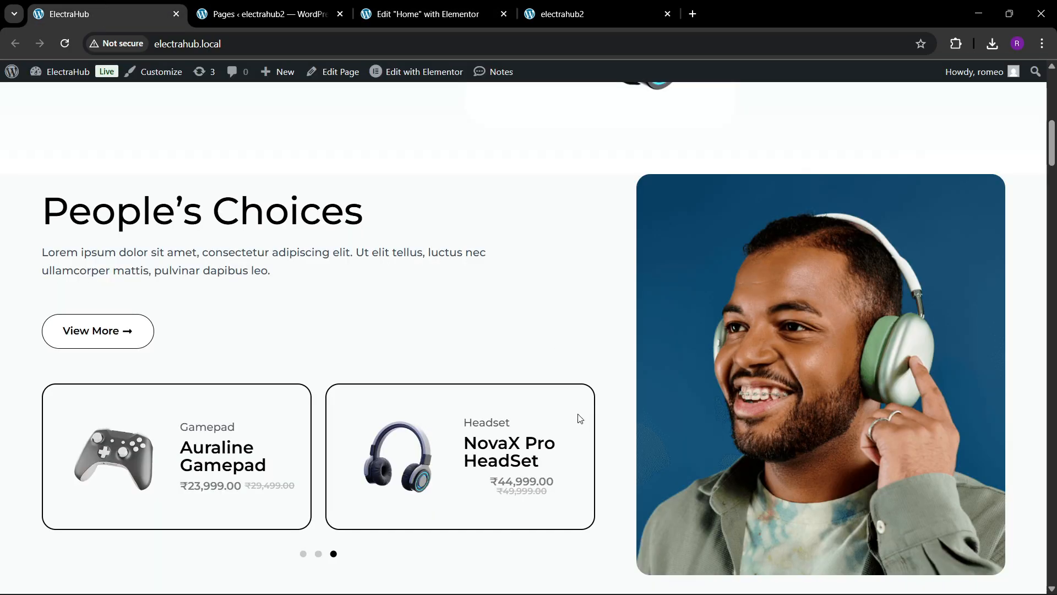
pyautogui.click(426, 5)
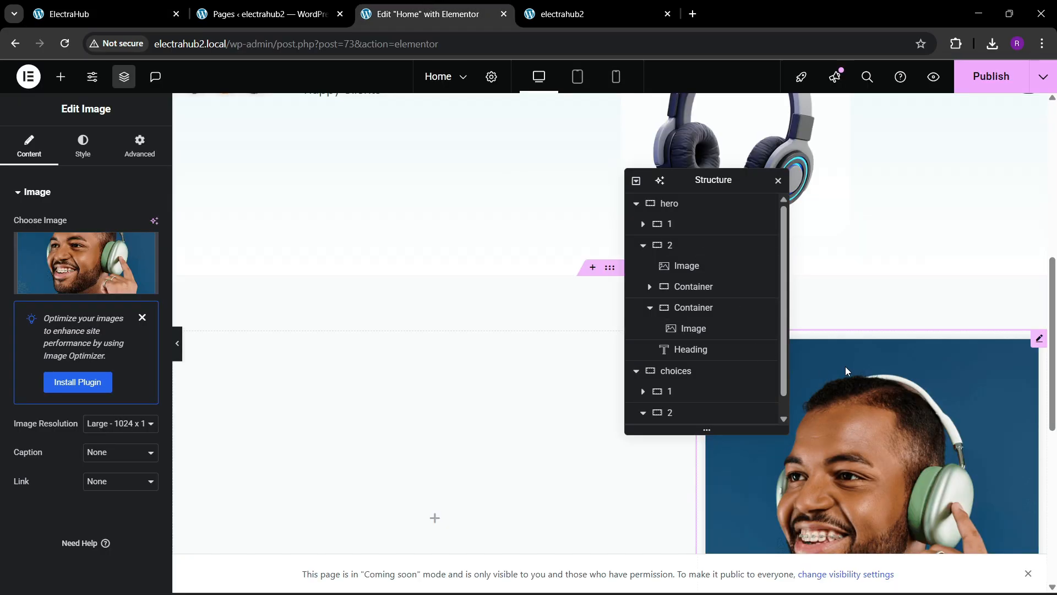
pyautogui.moveTo(712, 176); pyautogui.dragTo(597, 197)
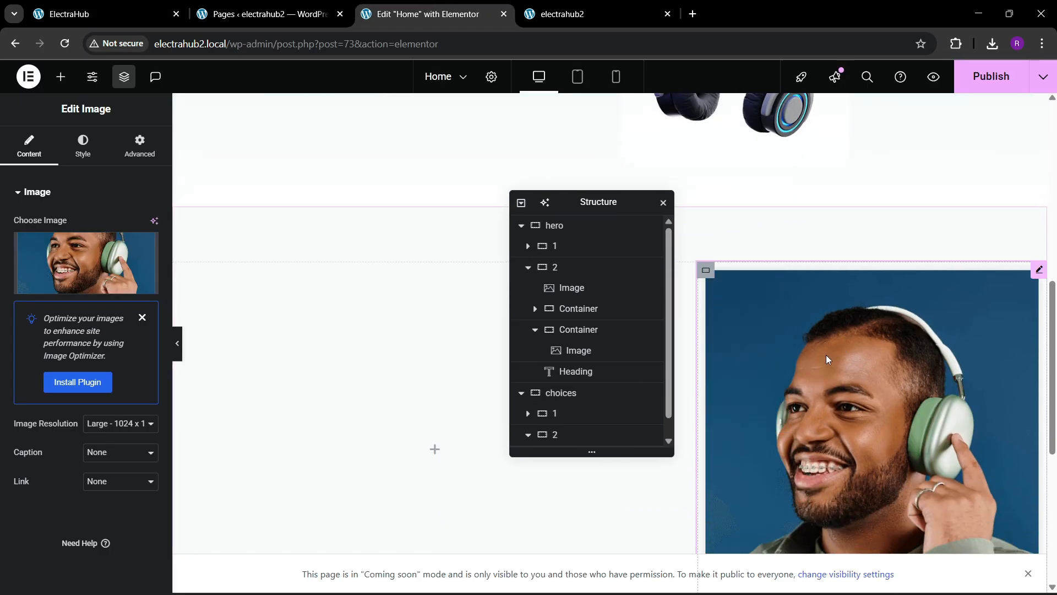
pyautogui.moveTo(119, 270)
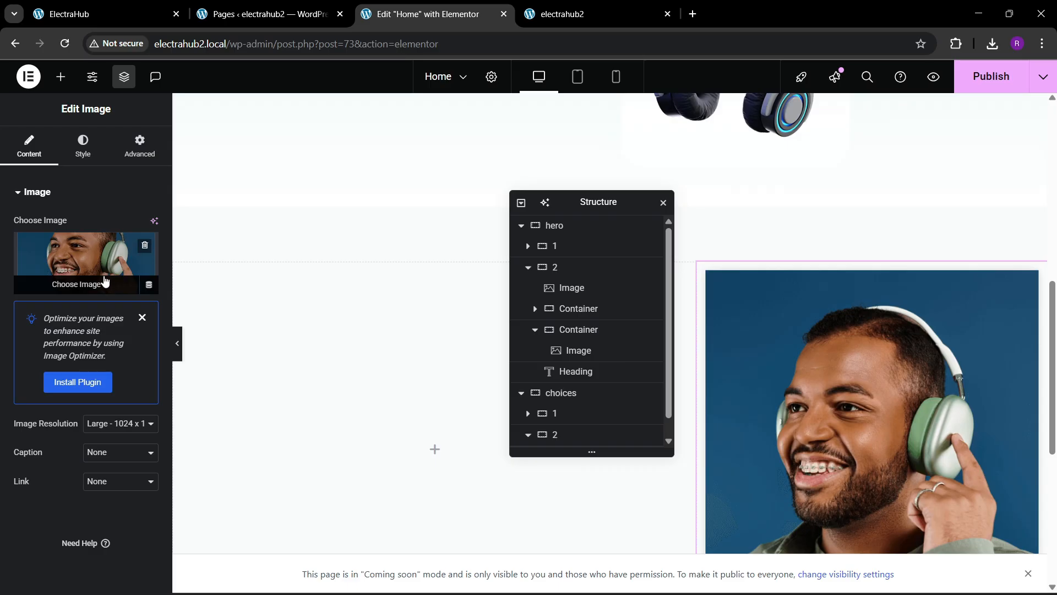
pyautogui.click(104, 13)
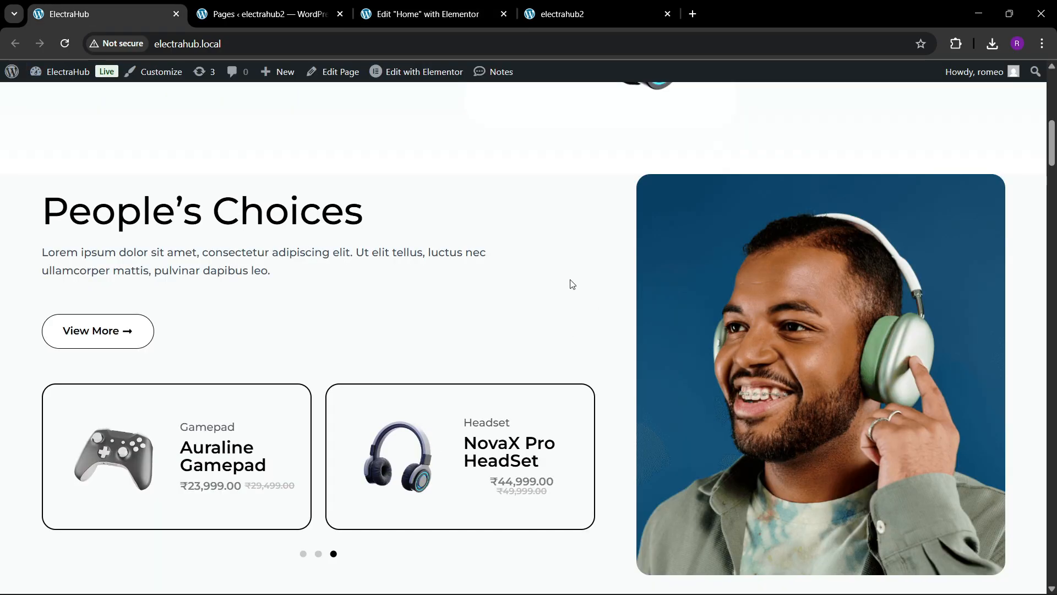
pyautogui.click(427, 12)
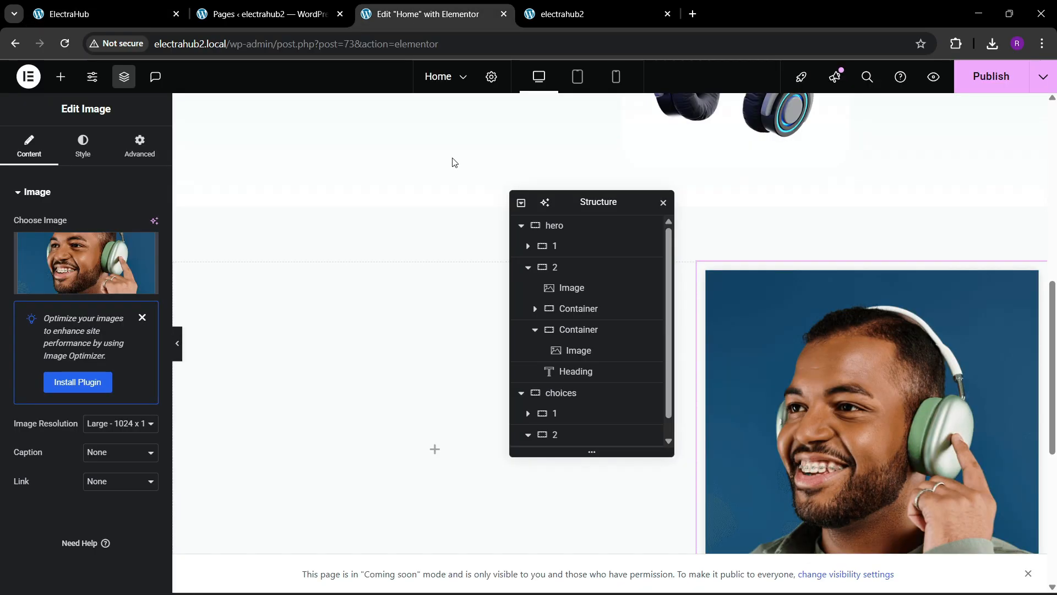
# Step: Crop the People's Choices image slightly on its right and bottom edges to about 552 × 594 and save the edit
pyautogui.click(110, 275)
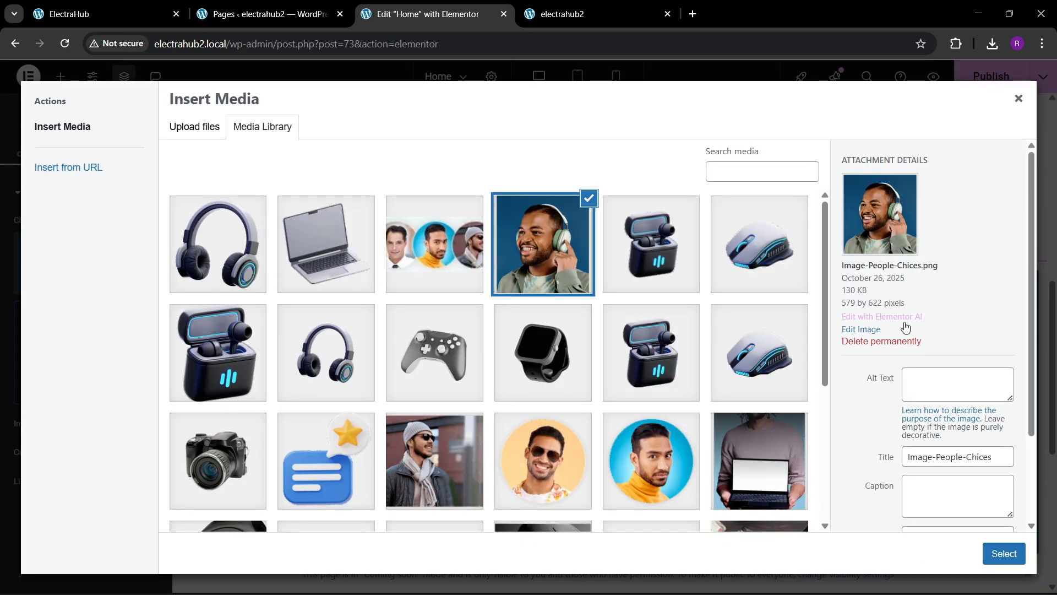
pyautogui.click(869, 330)
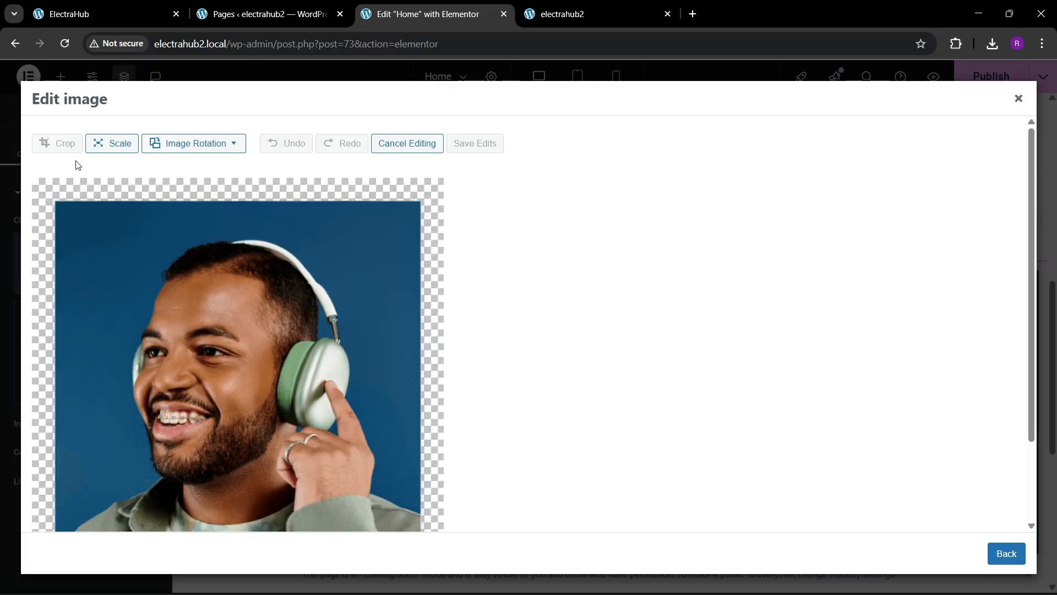
pyautogui.click(66, 143)
pyautogui.moveTo(238, 196); pyautogui.dragTo(236, 201)
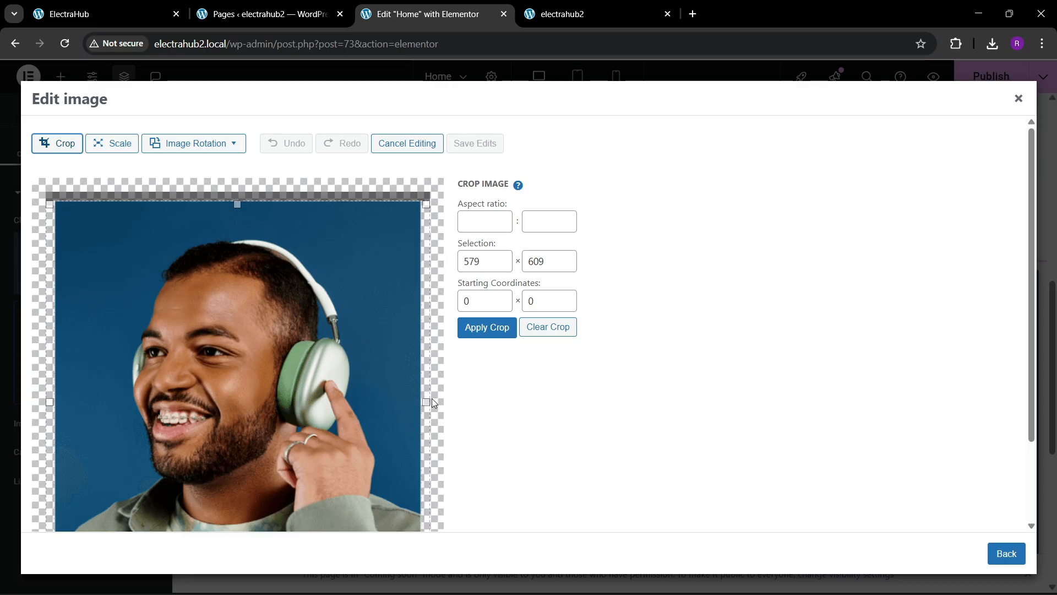
pyautogui.moveTo(434, 402); pyautogui.dragTo(418, 403)
pyautogui.scroll(-2, 195, 464)
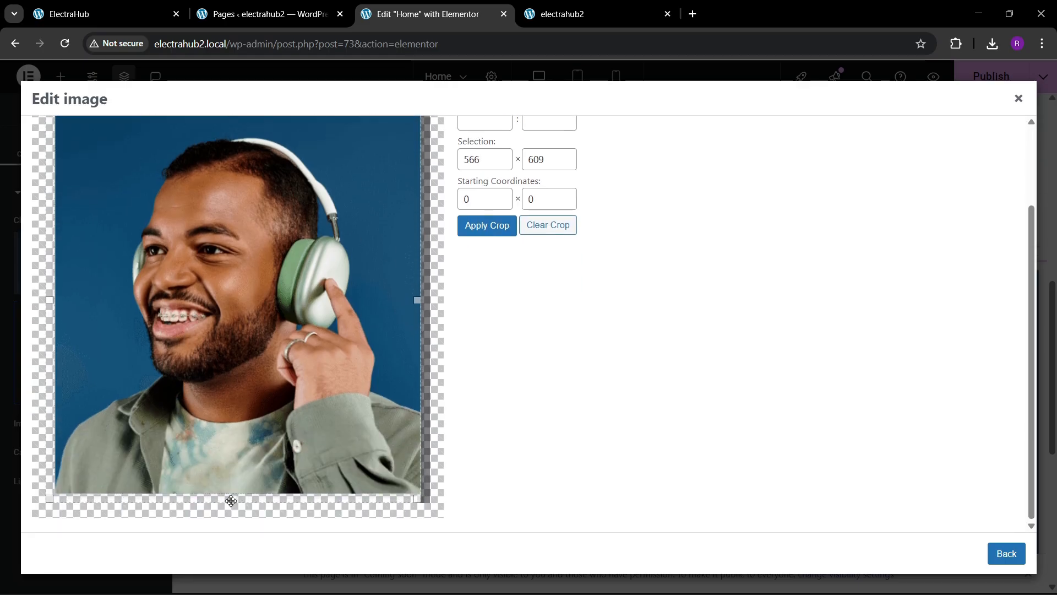
pyautogui.moveTo(233, 500); pyautogui.dragTo(233, 490)
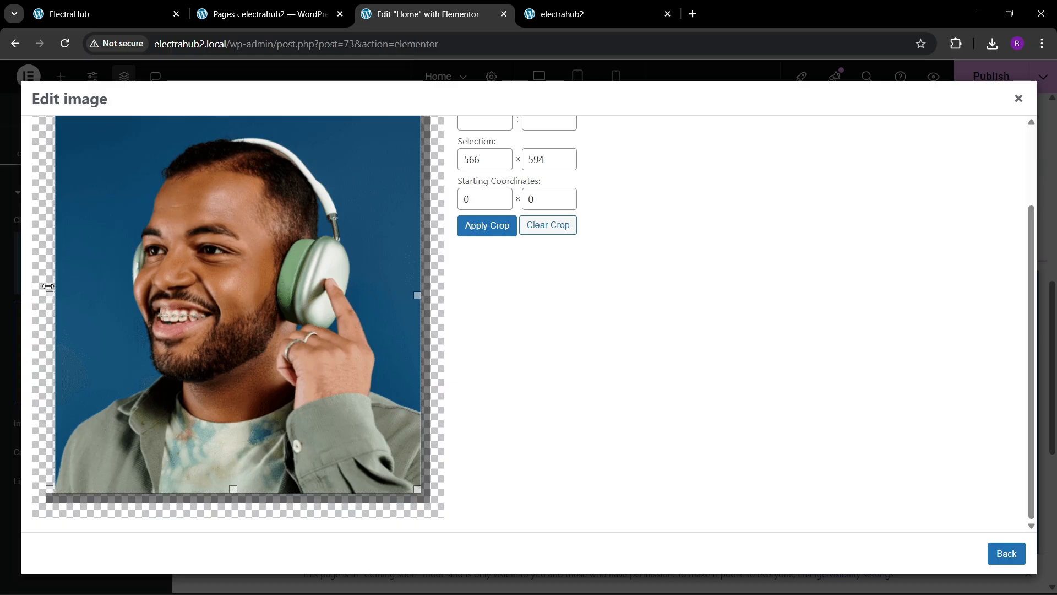
pyautogui.moveTo(49, 295); pyautogui.dragTo(55, 295)
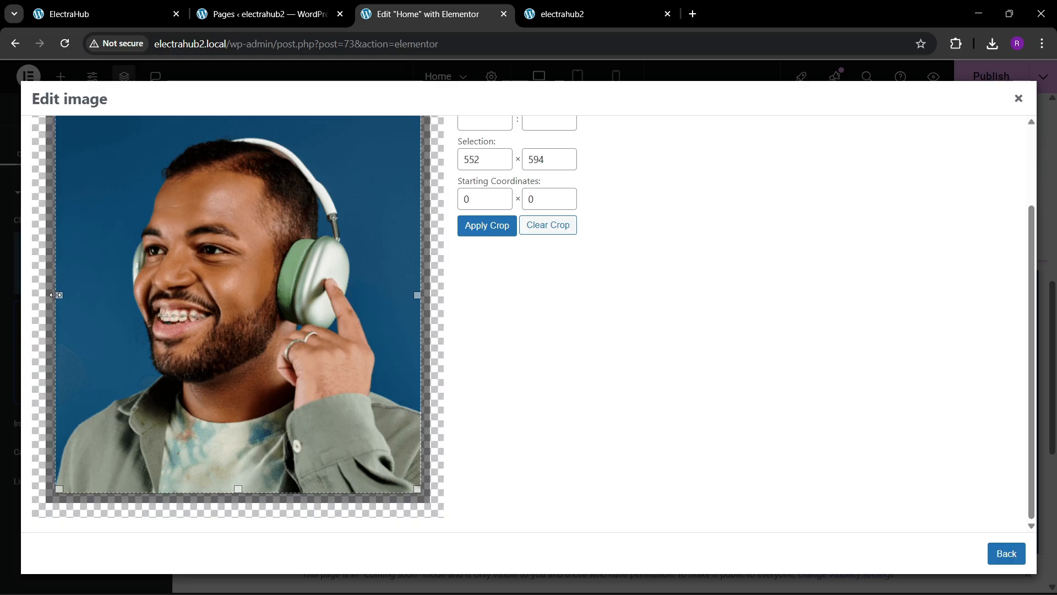
pyautogui.click(502, 219)
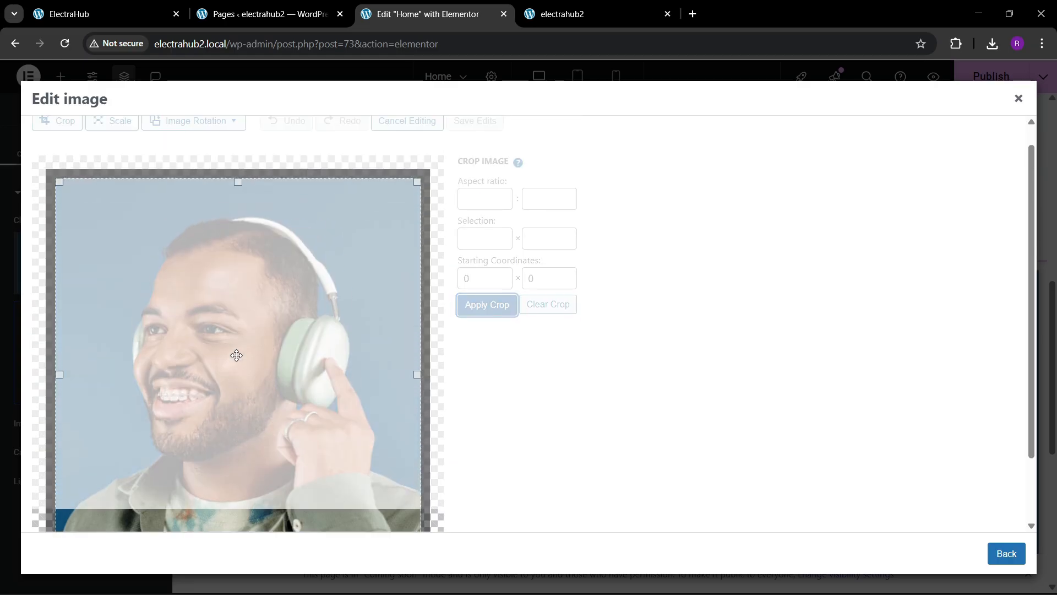
pyautogui.scroll(1, 236, 355)
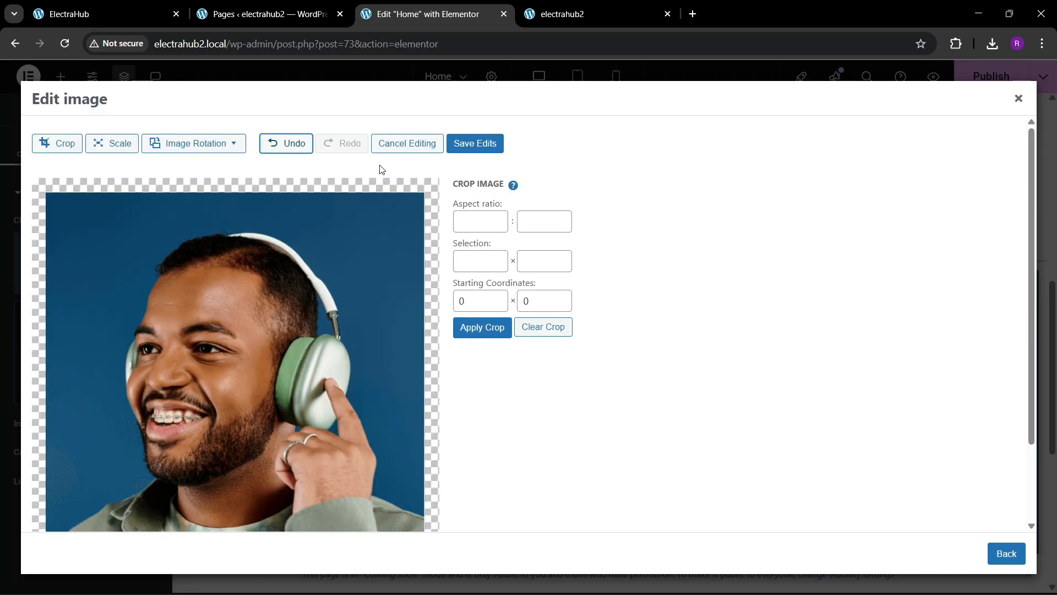
pyautogui.click(478, 143)
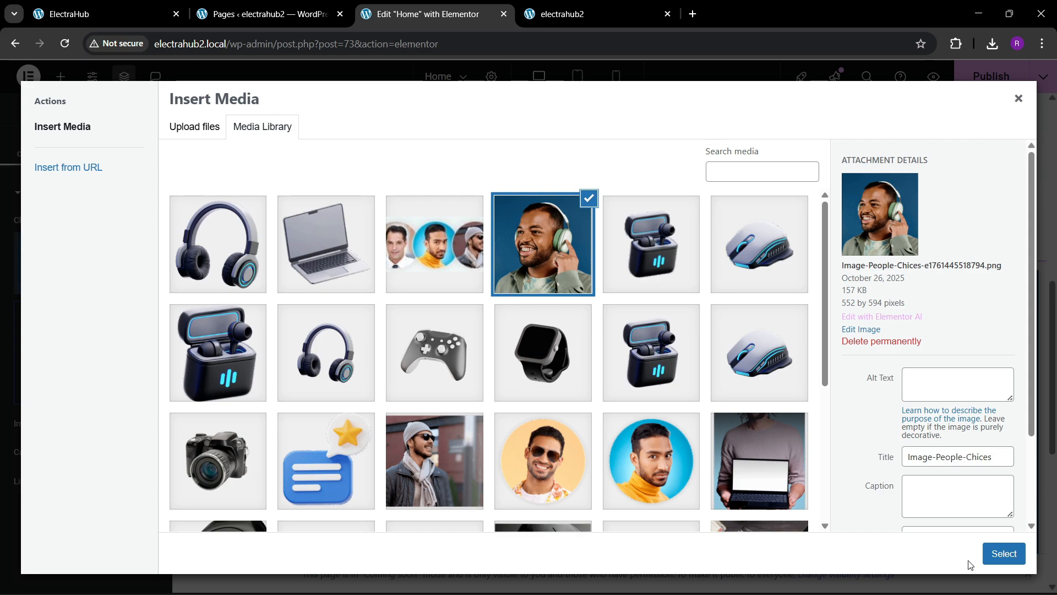
pyautogui.click(1003, 553)
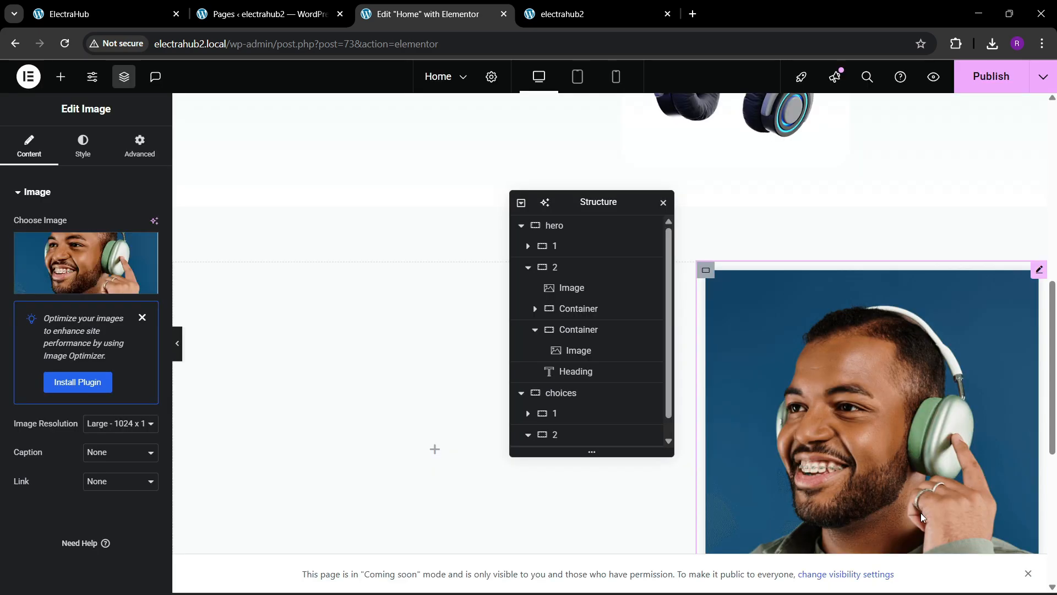
# Step: Add a Heading widget to container 1 and set its title to "People's Choices" copied from the reference site
pyautogui.click(154, 12)
pyautogui.click(430, 13)
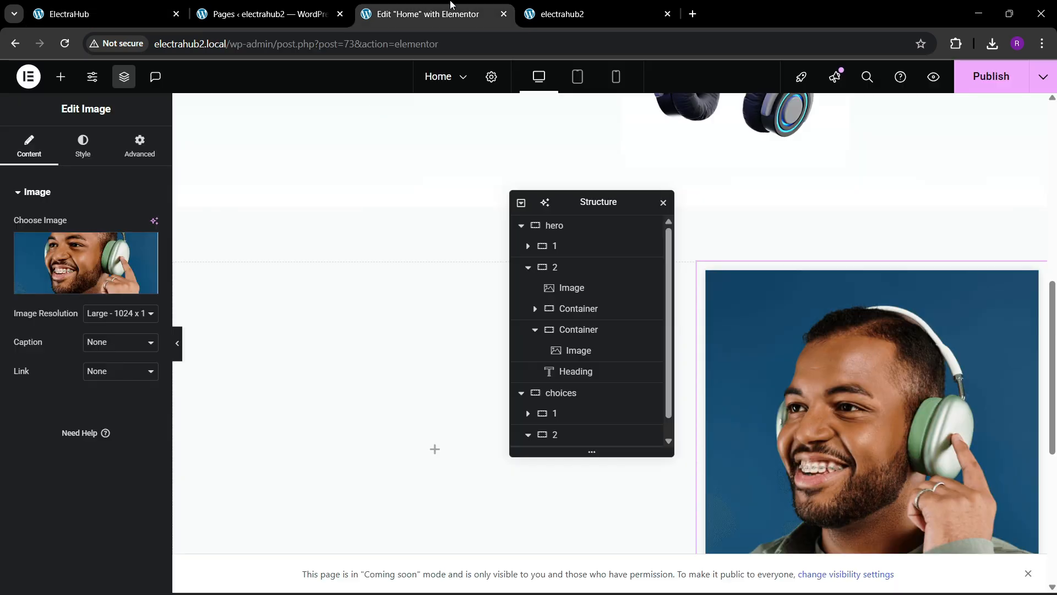
pyautogui.click(61, 76)
pyautogui.moveTo(47, 361); pyautogui.dragTo(255, 328)
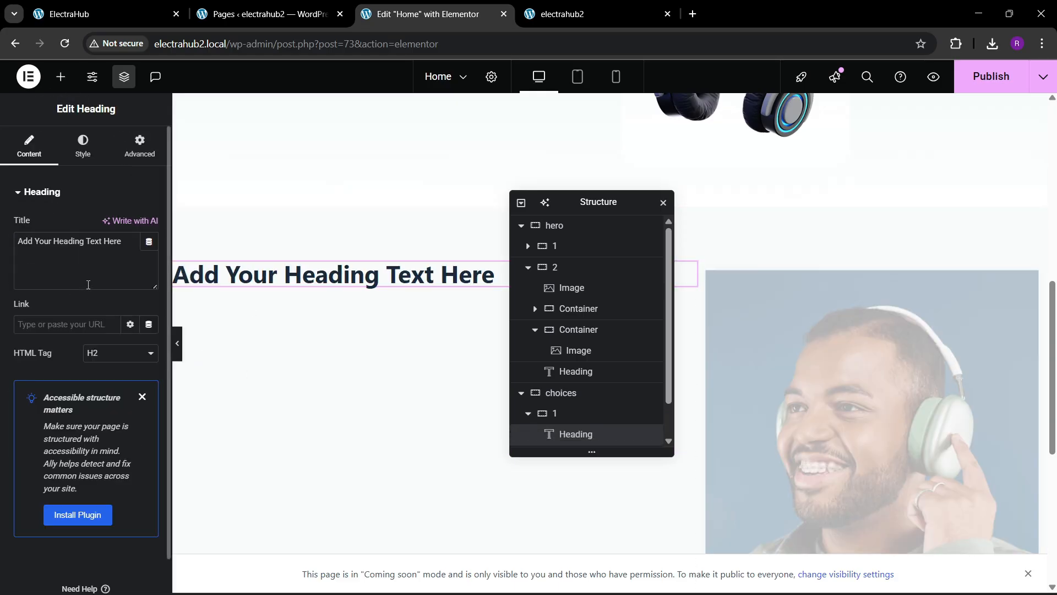
pyautogui.moveTo(87, 281); pyautogui.dragTo(389, 214)
pyautogui.hotkey('ctrl', 'c')
pyautogui.click(106, 12)
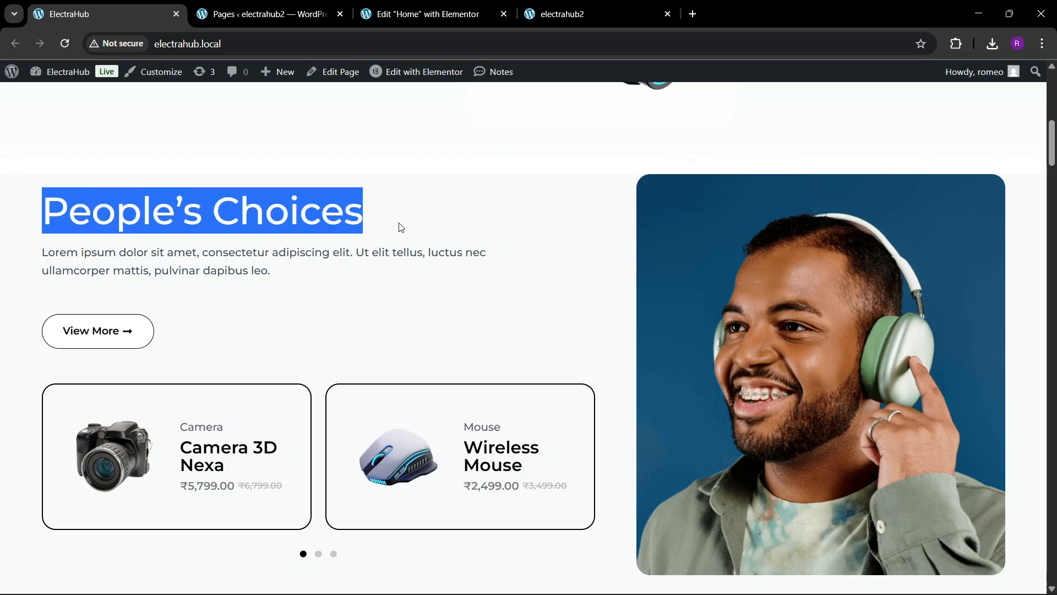
pyautogui.click(427, 14)
pyautogui.hotkey('ctrl', 'v')
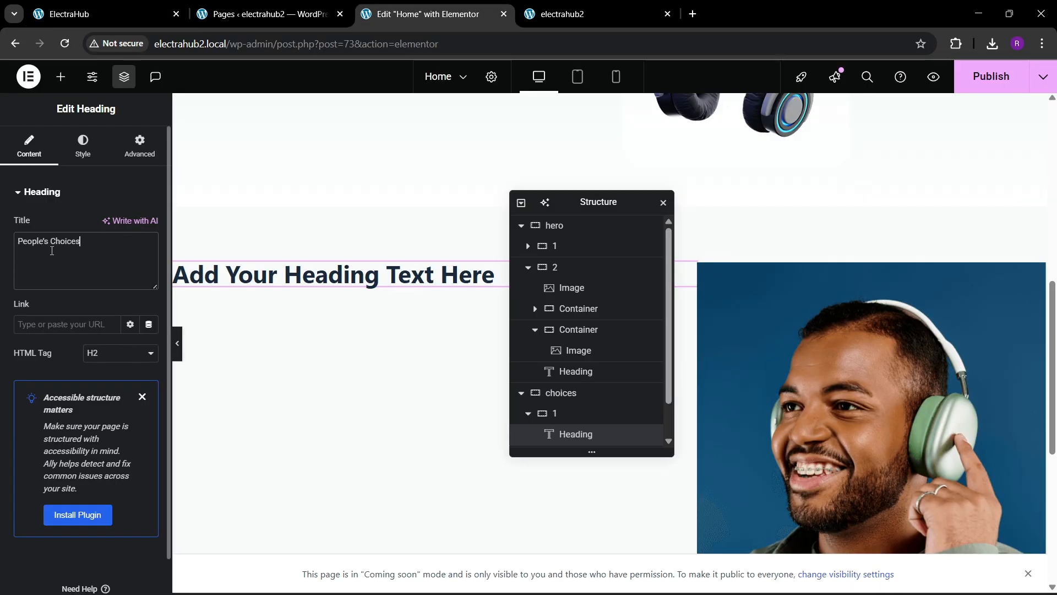
# Step: Style the heading's typography with Montserrat font, weight 600 (Semi Bold) and size 50 px
pyautogui.click(91, 147)
pyautogui.click(149, 265)
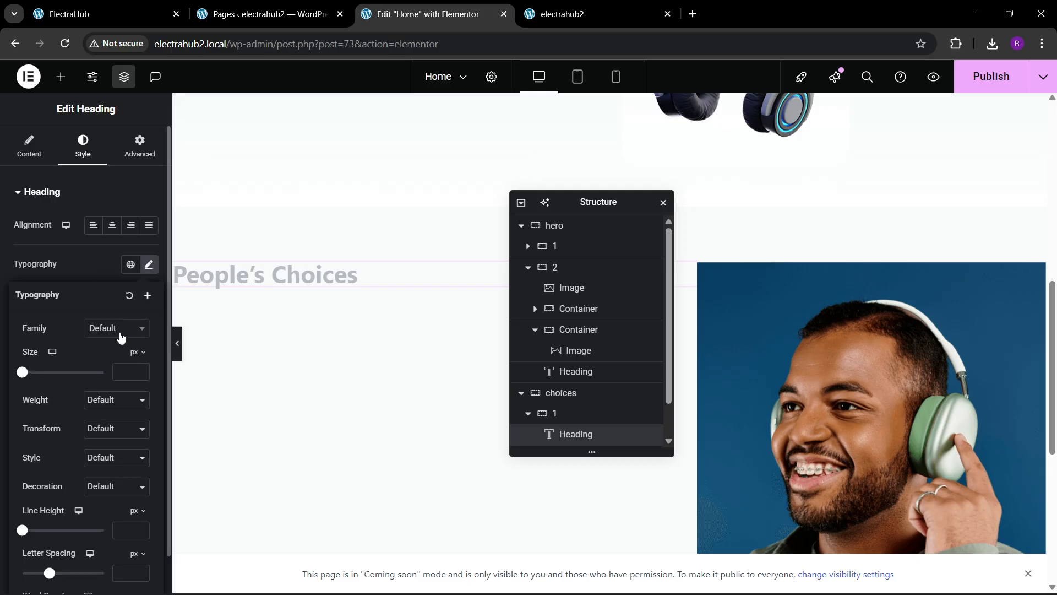
pyautogui.click(121, 329)
pyautogui.write('monts')
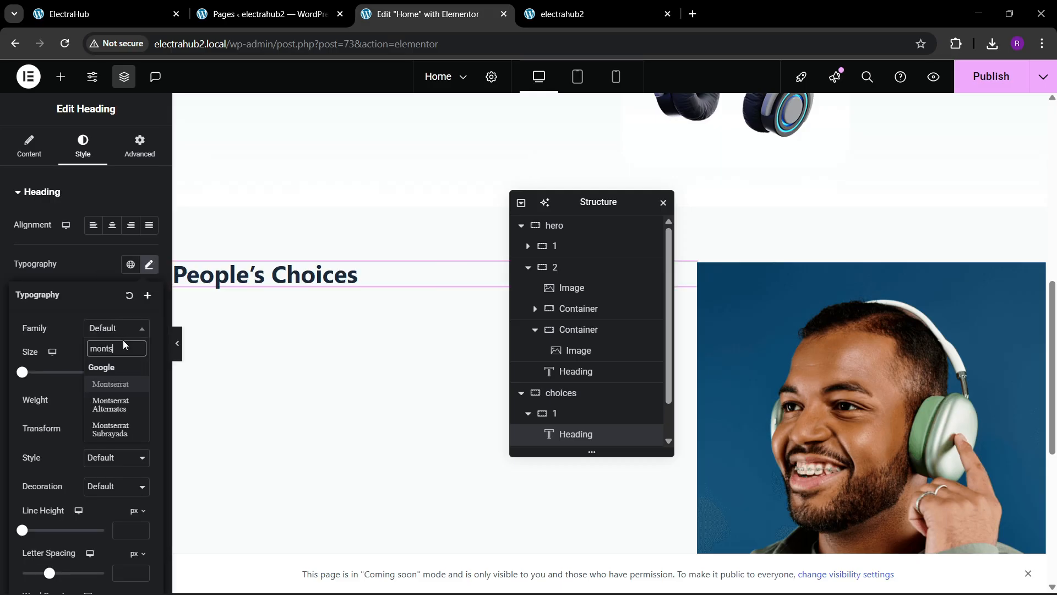
pyautogui.press('Return')
pyautogui.click(110, 396)
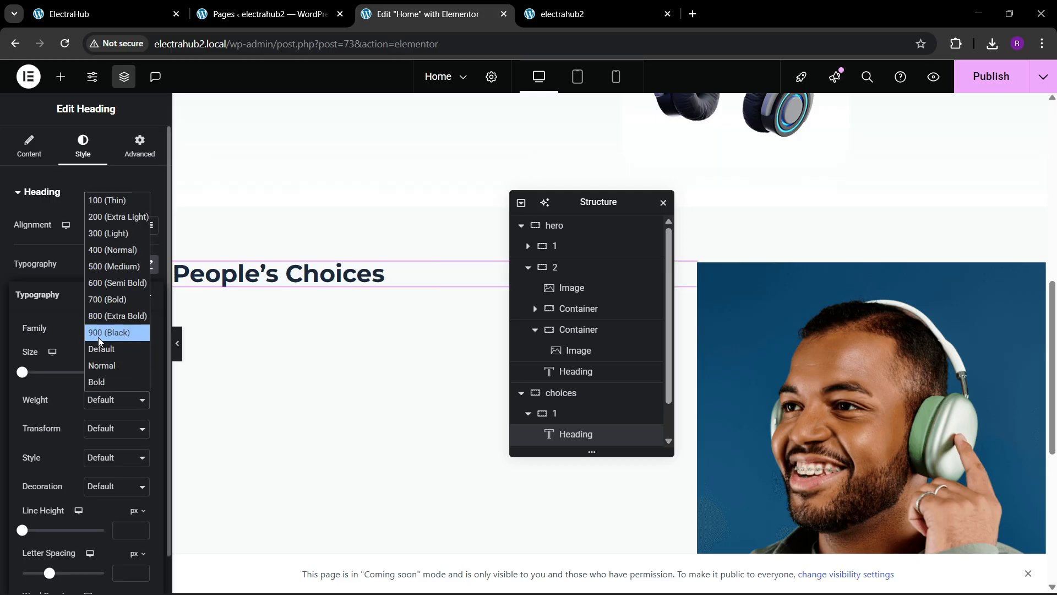
pyautogui.click(96, 269)
pyautogui.click(108, 405)
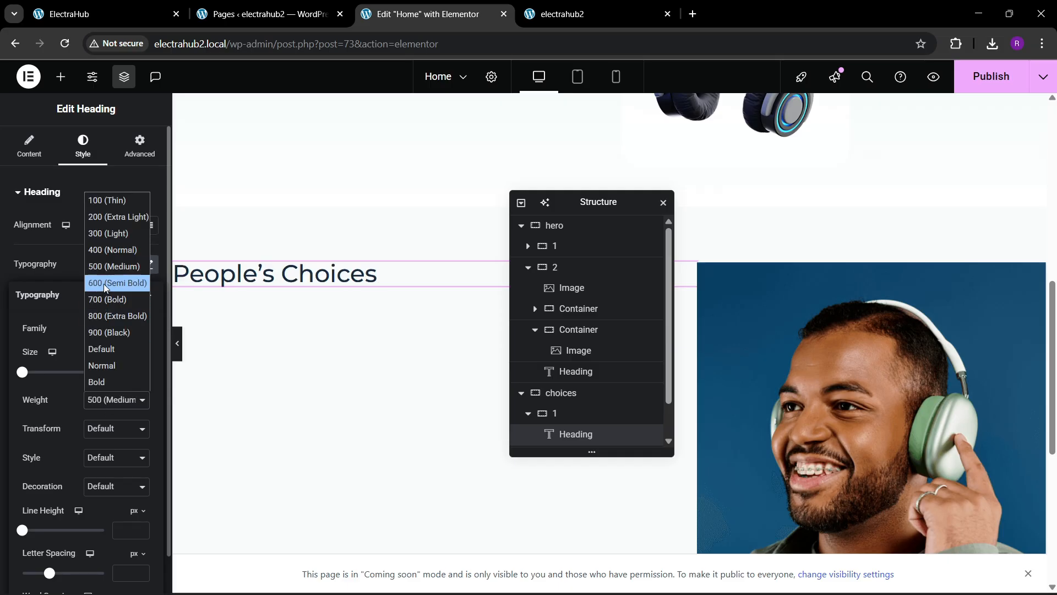
pyautogui.click(103, 283)
pyautogui.moveTo(141, 373); pyautogui.dragTo(141, 372)
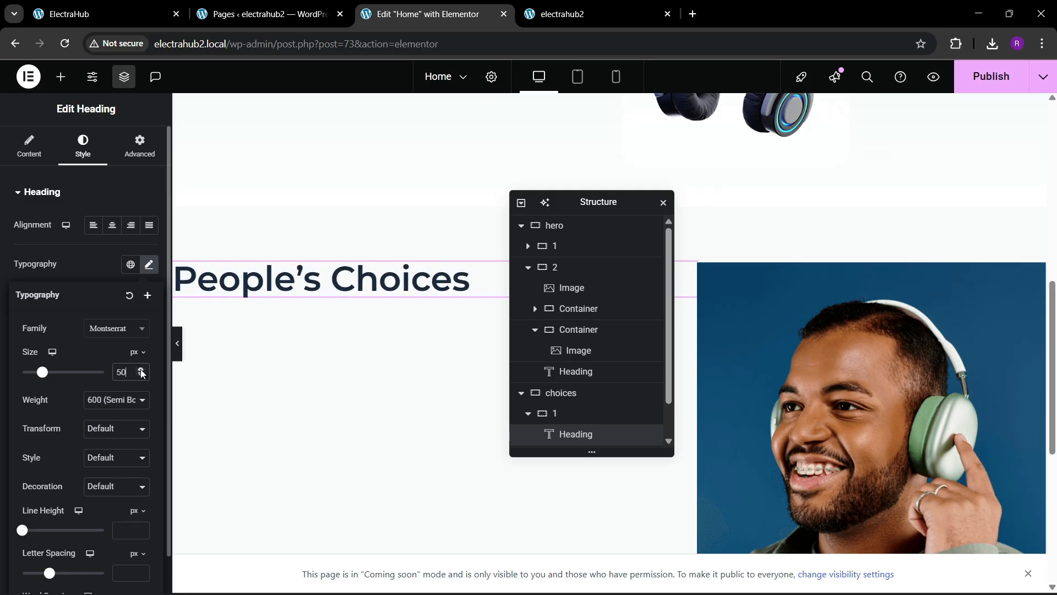
# Step: Copy the paragraph Text Editor widget from the hero section and paste it below the People's Choices heading
pyautogui.click(144, 8)
pyautogui.click(440, 5)
pyautogui.scroll(8, 413, 246)
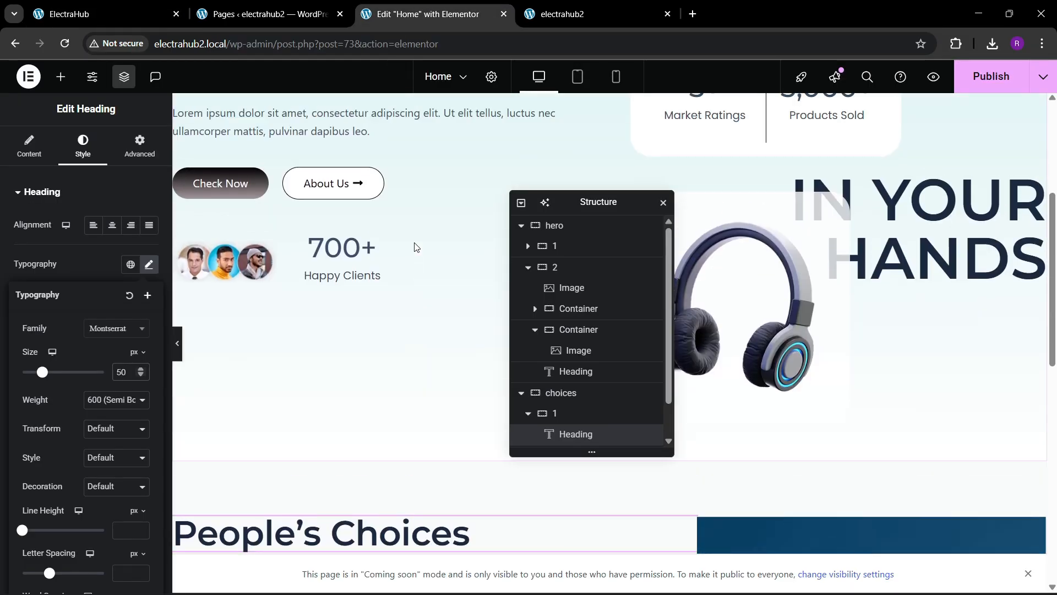
pyautogui.rightClick(326, 270)
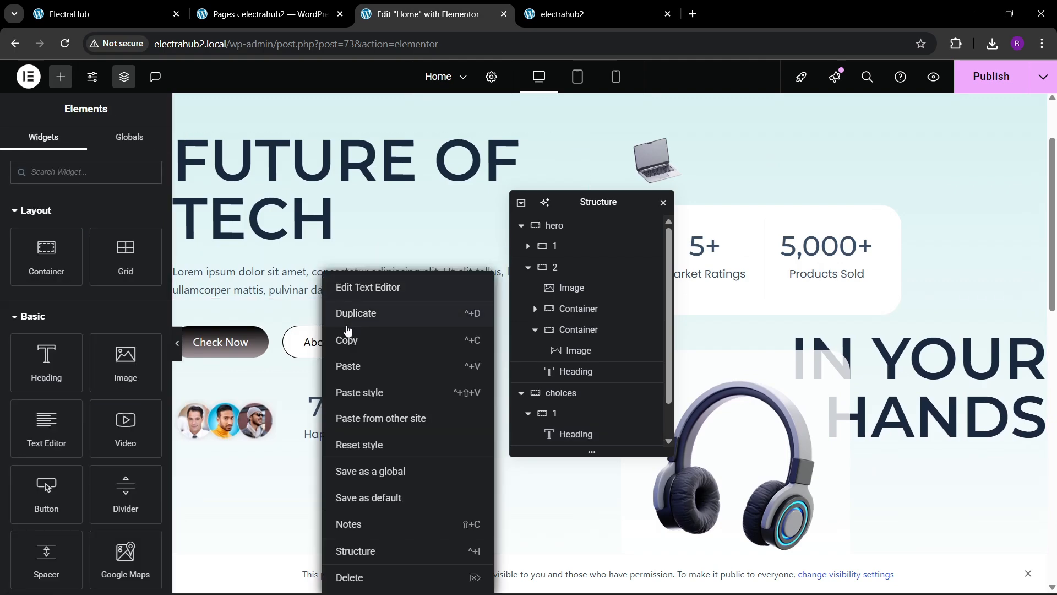
pyautogui.click(349, 337)
pyautogui.scroll(-3, 339, 352)
pyautogui.scroll(-5, 340, 352)
pyautogui.rightClick(319, 276)
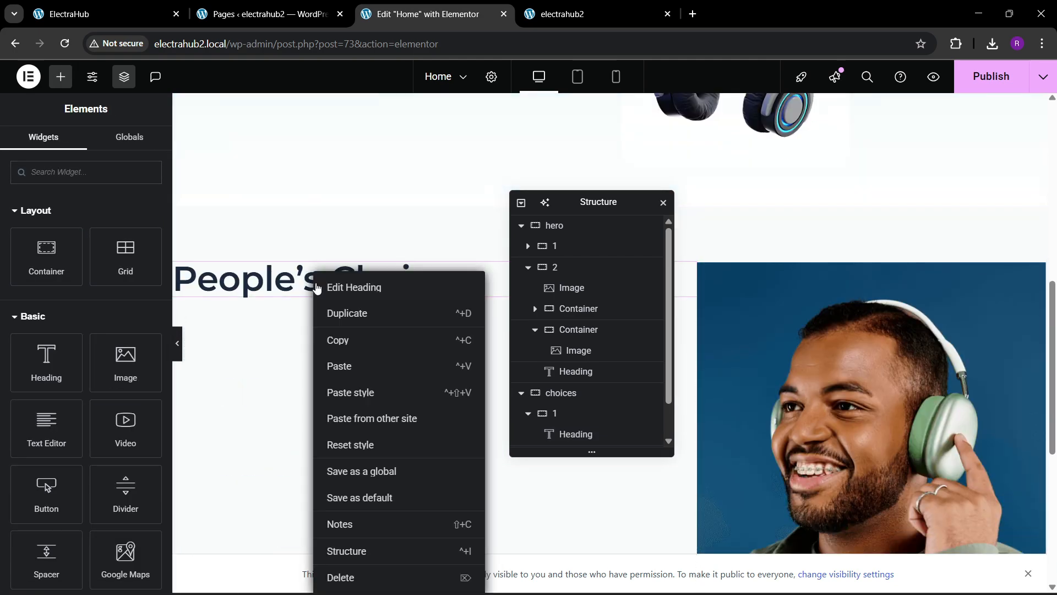
pyautogui.click(339, 366)
# Step: Copy the About Us button from the hero section and paste it below the new paragraph
pyautogui.click(157, 11)
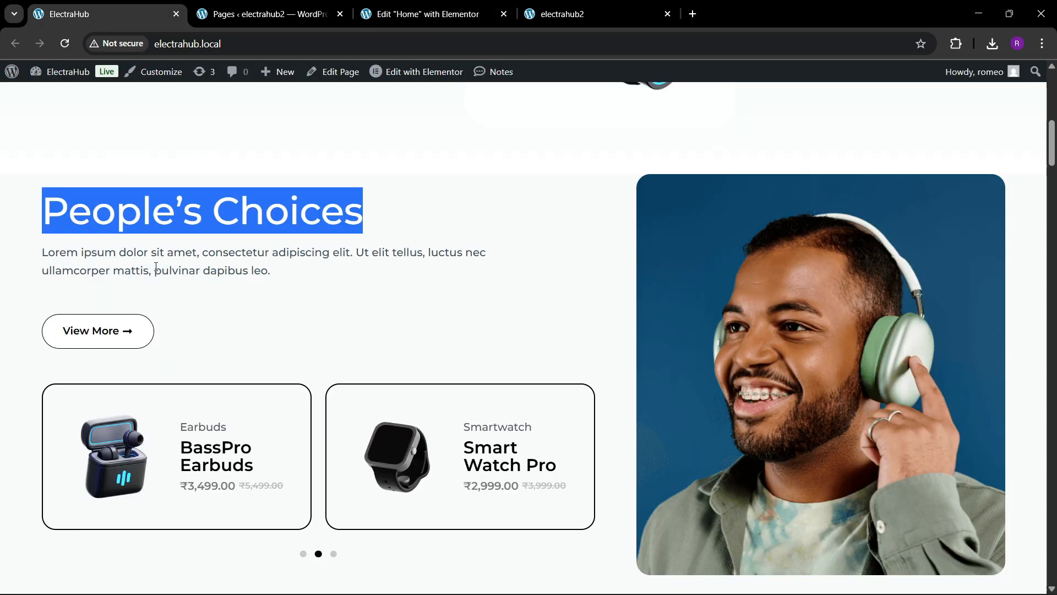
pyautogui.click(432, 12)
pyautogui.scroll(2, 252, 277)
pyautogui.scroll(4, 251, 276)
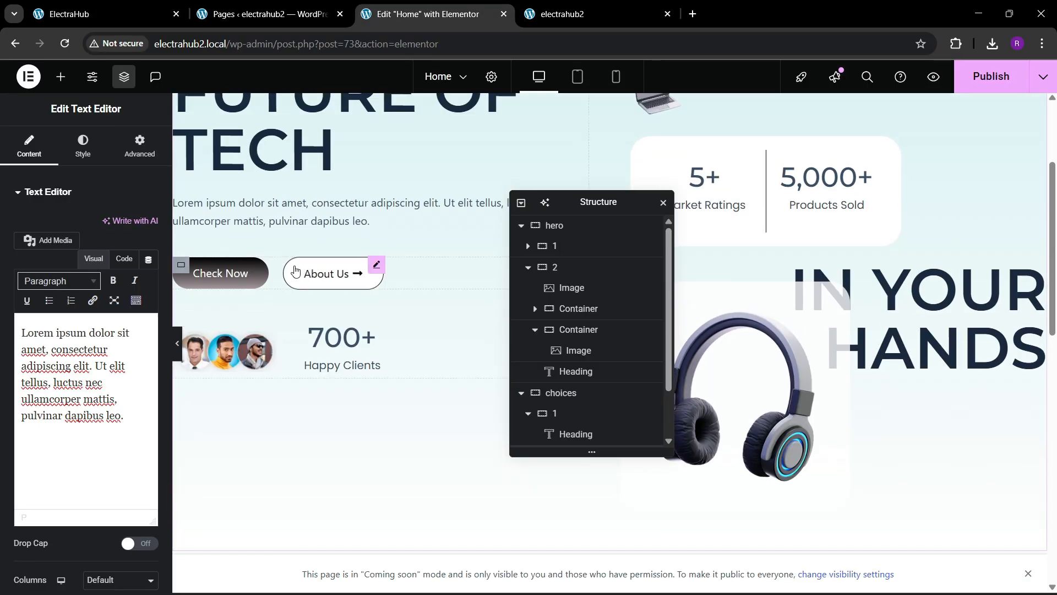
pyautogui.rightClick(326, 273)
pyautogui.click(353, 341)
pyautogui.scroll(-6, 354, 344)
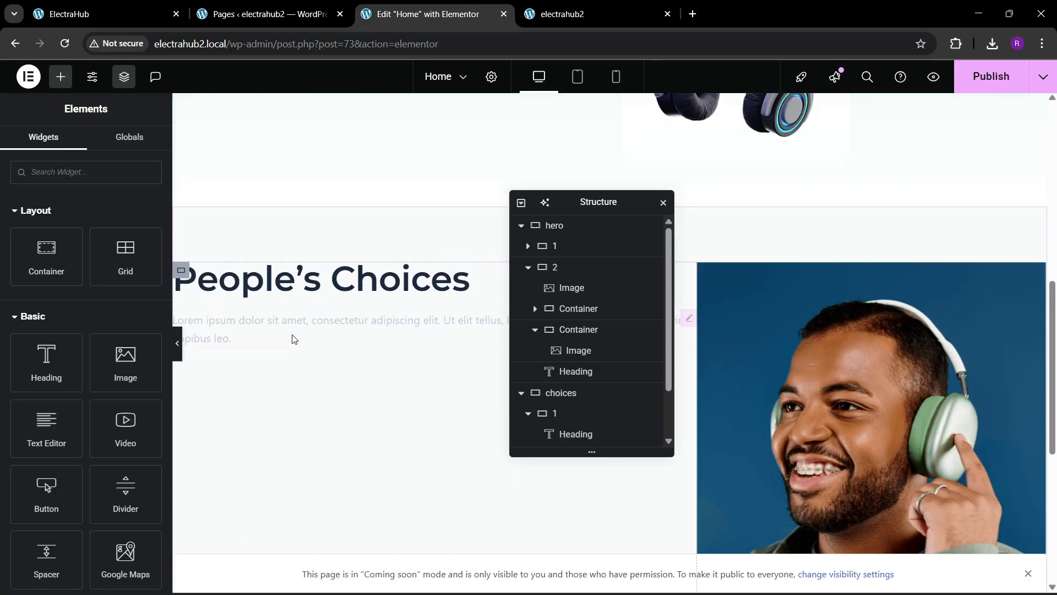
pyautogui.rightClick(294, 338)
pyautogui.click(296, 367)
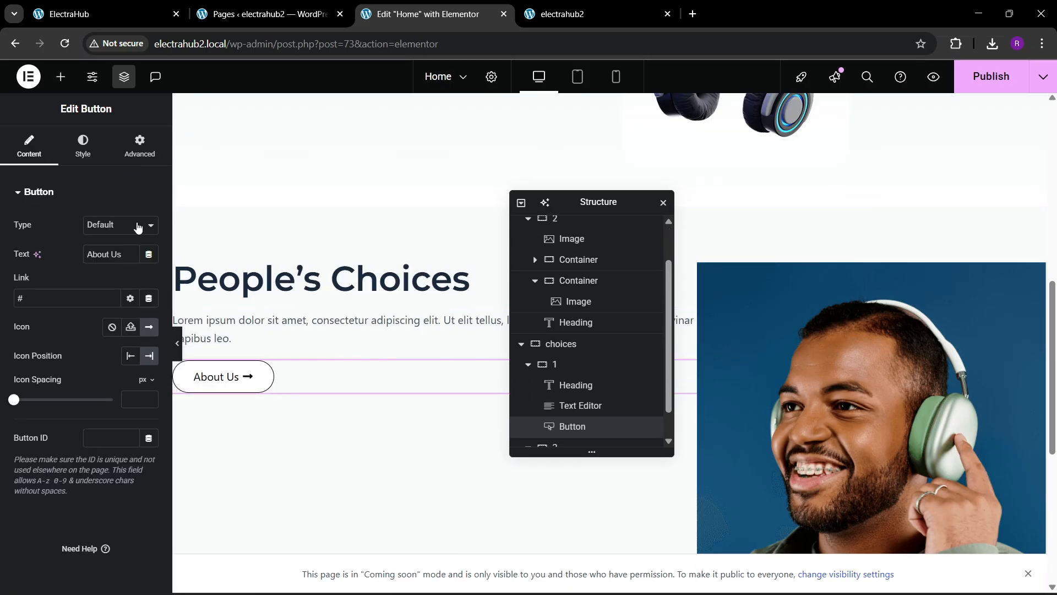
# Step: Change the pasted button's text to "View More" and set its top margin to 30 px
pyautogui.write('V')
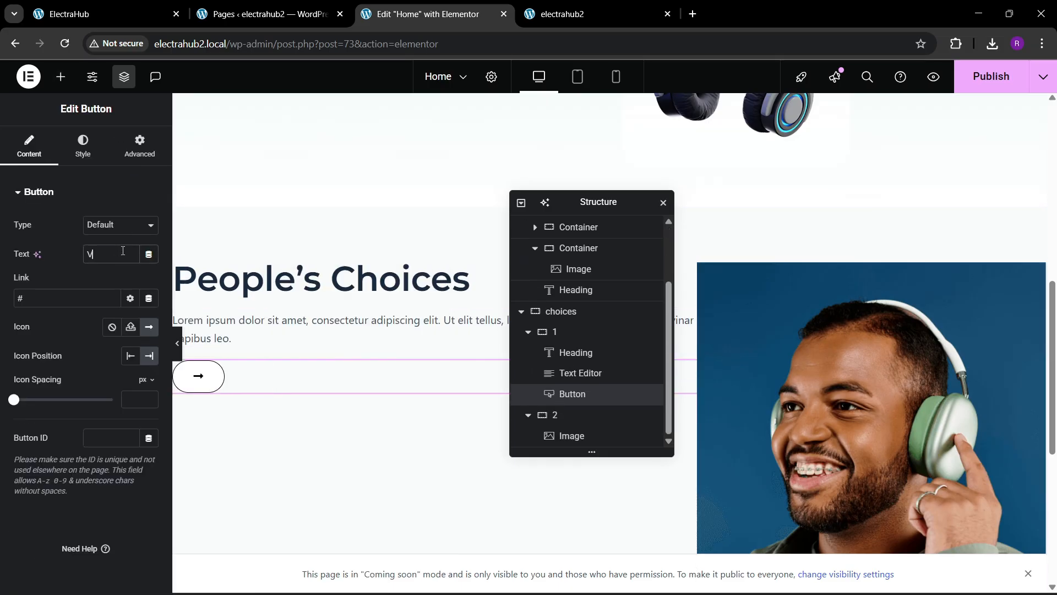
pyautogui.write('iew More')
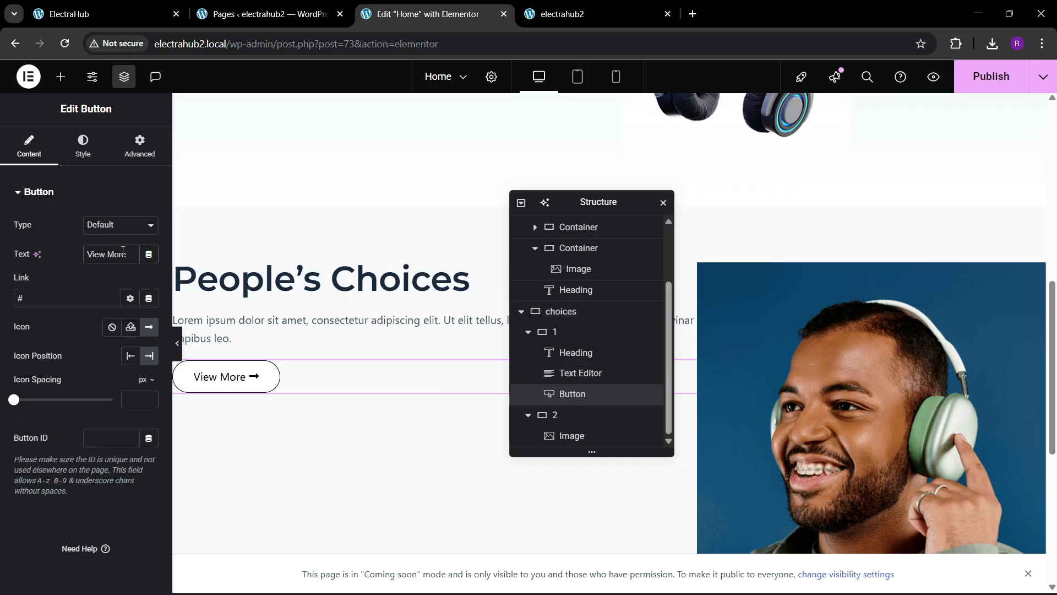
pyautogui.click(140, 146)
pyautogui.click(148, 241)
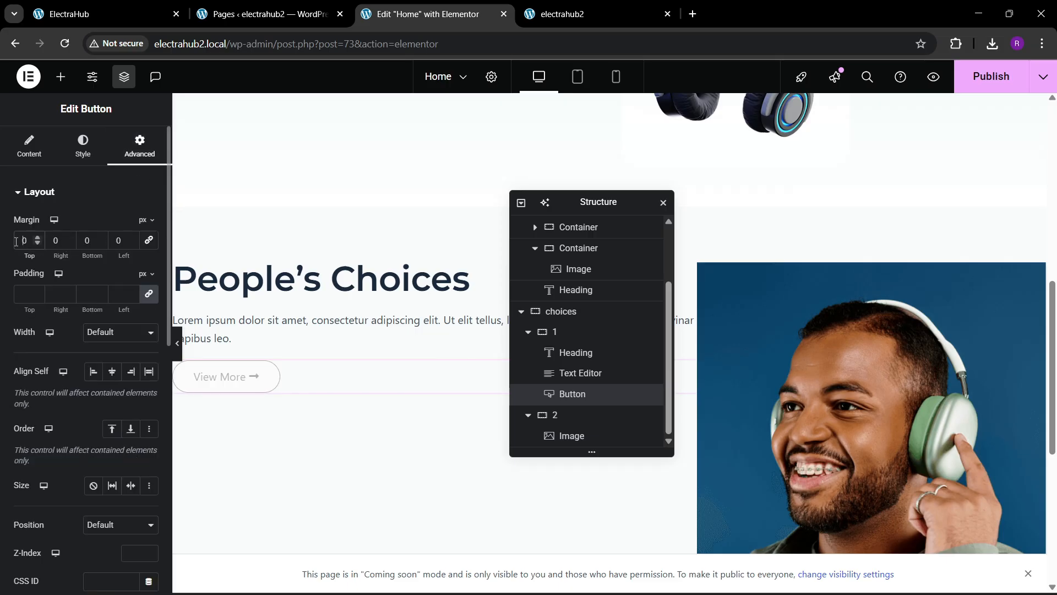
pyautogui.click(105, 14)
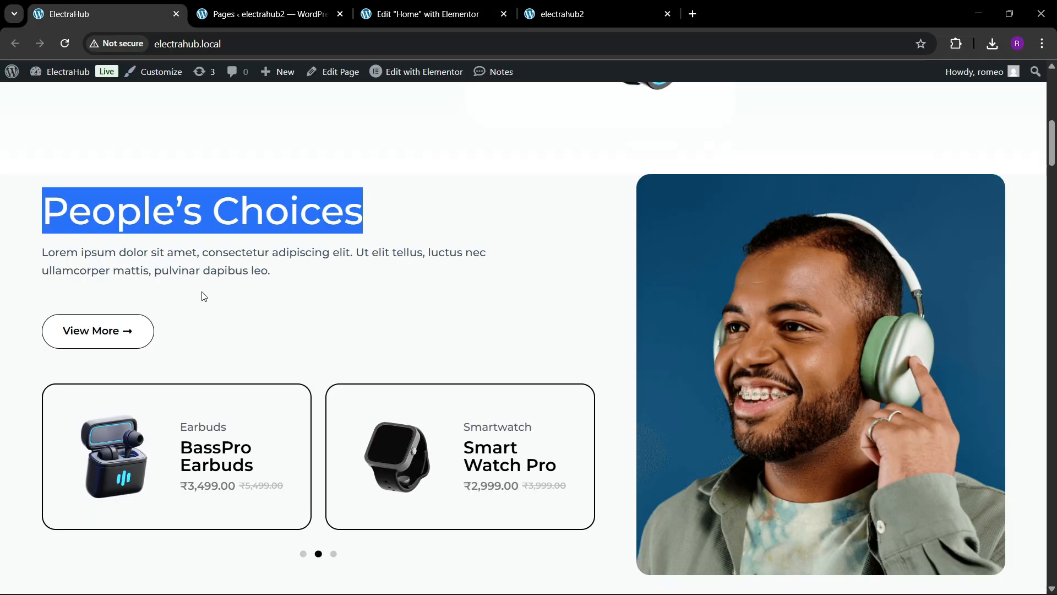
pyautogui.click(408, 13)
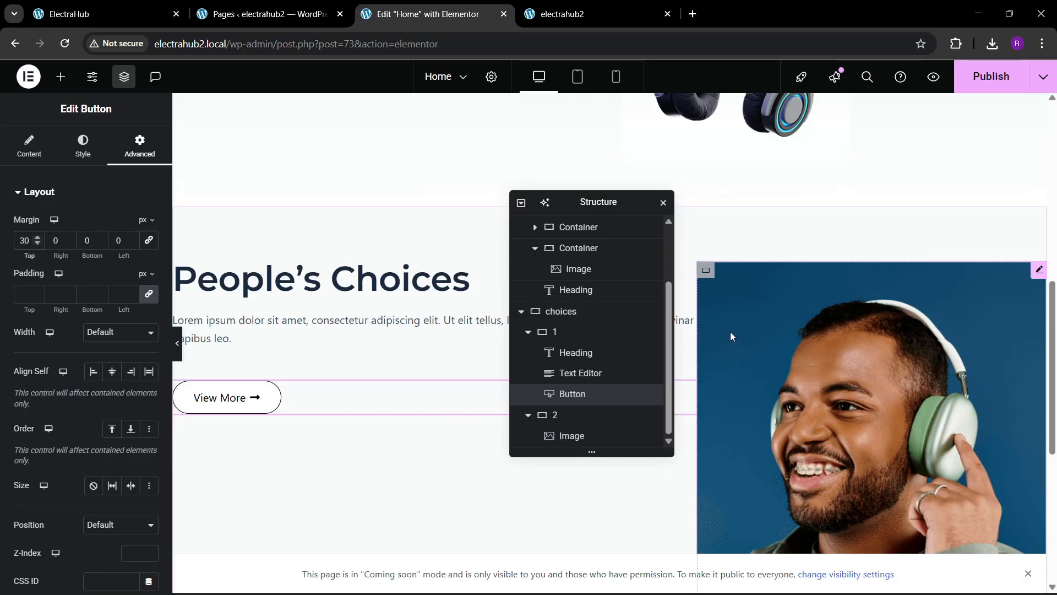
pyautogui.click(765, 301)
pyautogui.click(83, 146)
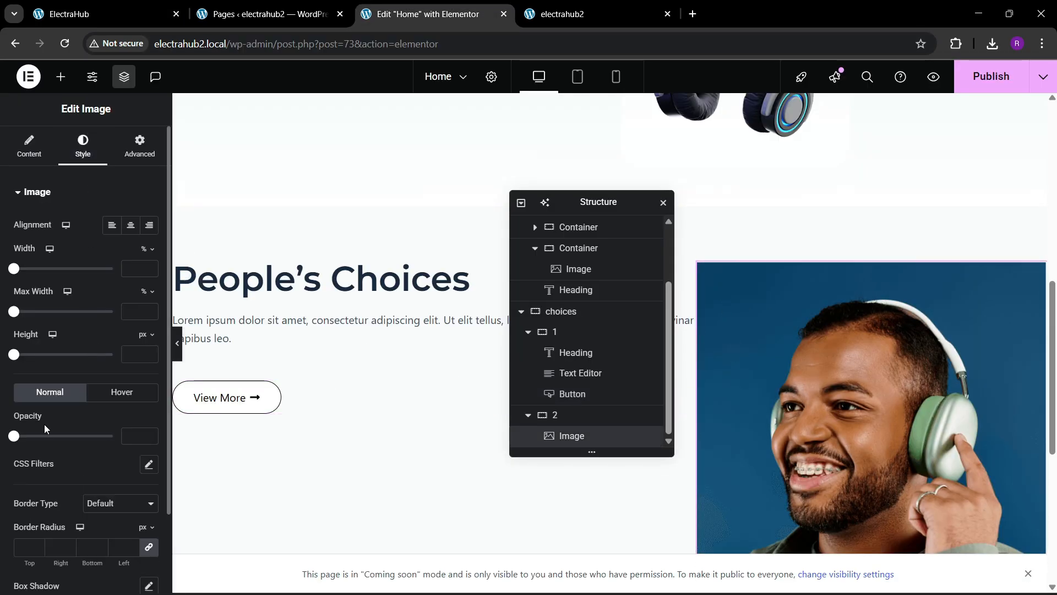
pyautogui.scroll(-2, 38, 440)
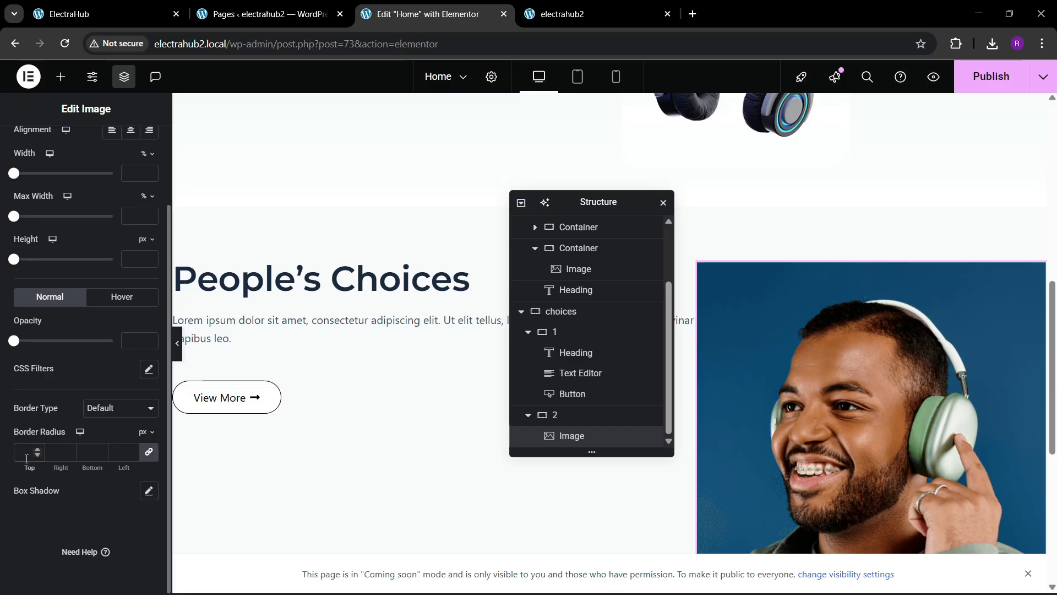
pyautogui.click(26, 458)
pyautogui.write('30')
pyautogui.press('BackSpace')
pyautogui.press('BackSpace')
# Step: Set the choices container to justify content with space between and align its items to the center
pyautogui.click(567, 314)
pyautogui.click(28, 148)
pyautogui.scroll(-3, 44, 313)
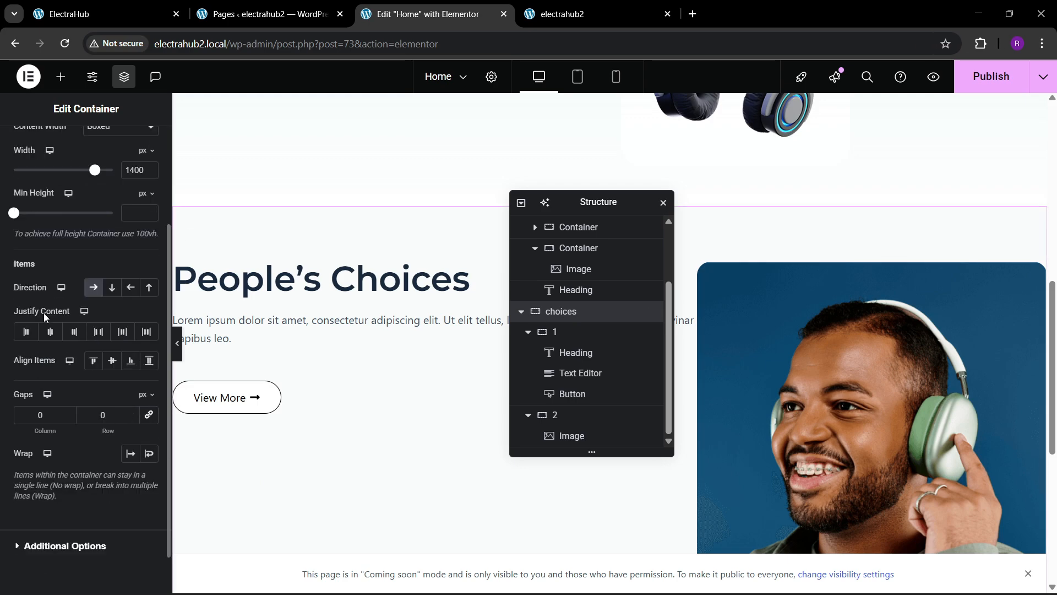
pyautogui.click(99, 332)
pyautogui.click(113, 361)
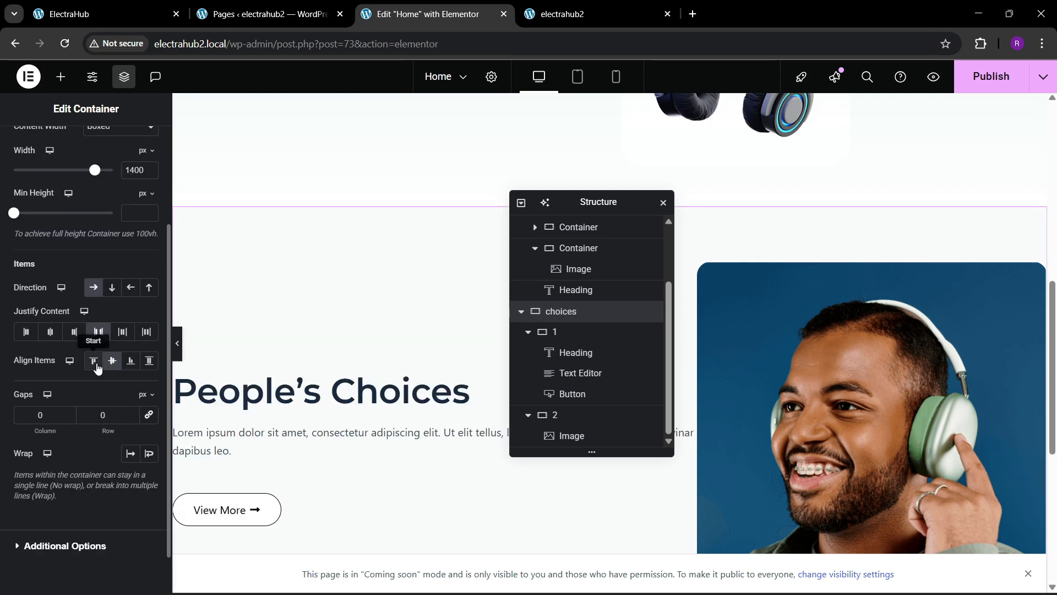
# Step: Compare with the reference site and set the choices container's item alignment to start
pyautogui.click(94, 12)
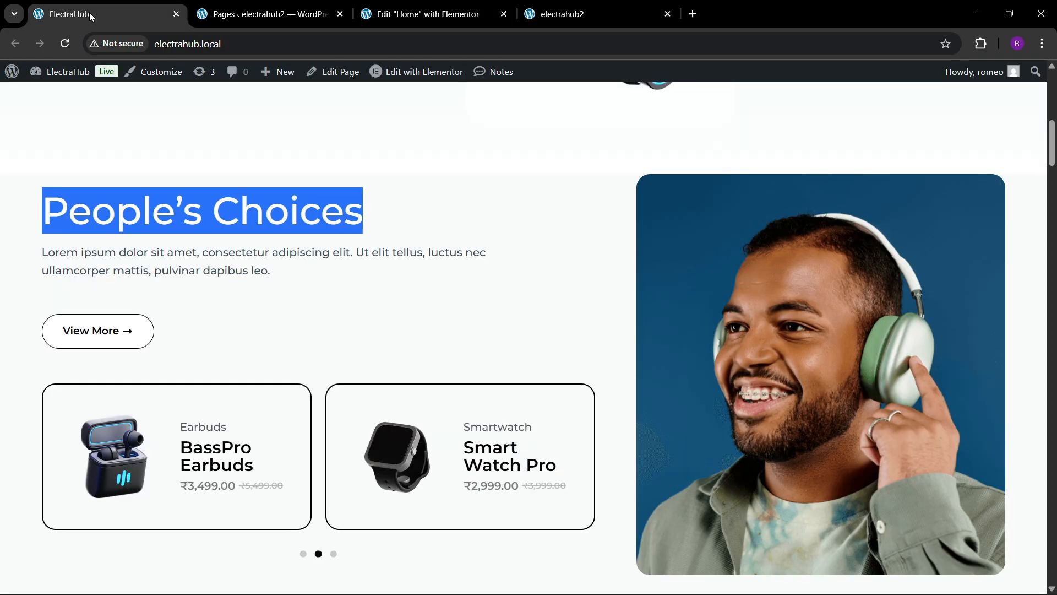
pyautogui.click(430, 12)
pyautogui.click(93, 361)
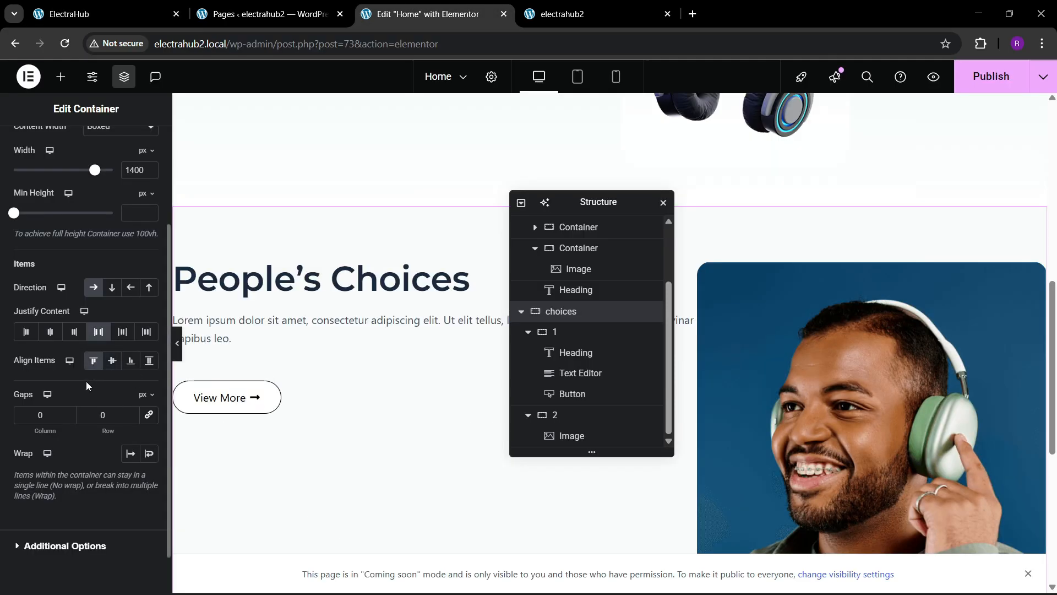
# Step: Set the choices container's column and row gaps to 60 px
pyautogui.click(148, 414)
pyautogui.click(94, 415)
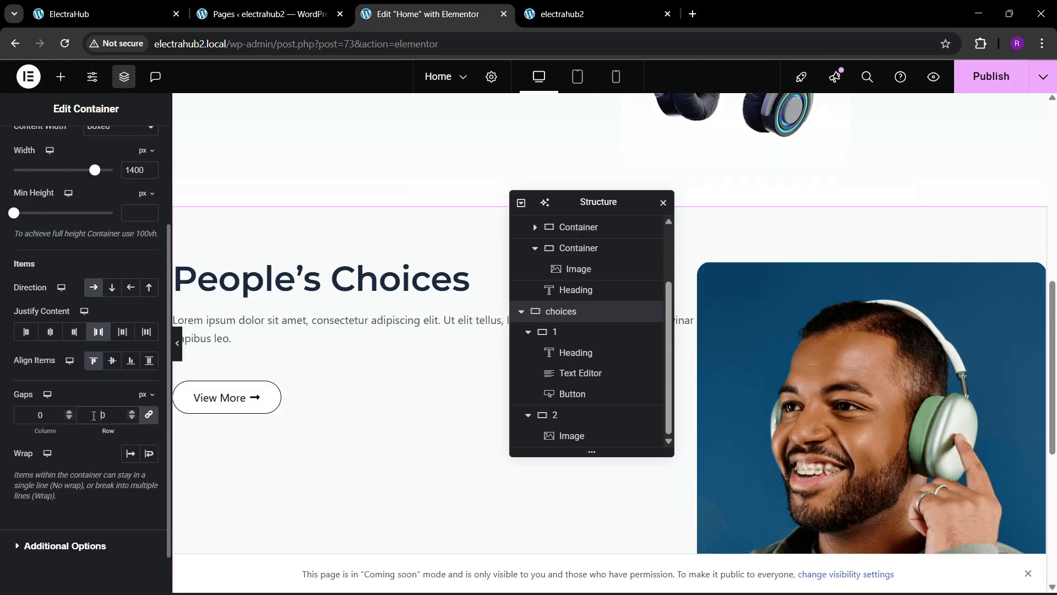
pyautogui.write('6')
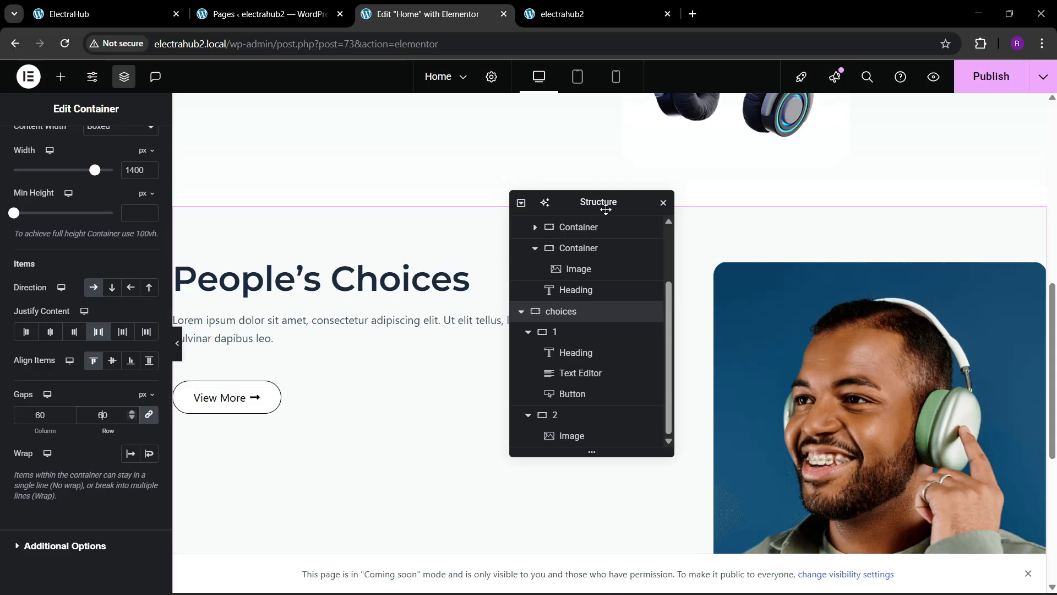
# Step: Give the People's Choices paragraph a custom width of 79%, checking it against the reference site
pyautogui.moveTo(605, 202); pyautogui.dragTo(821, 211)
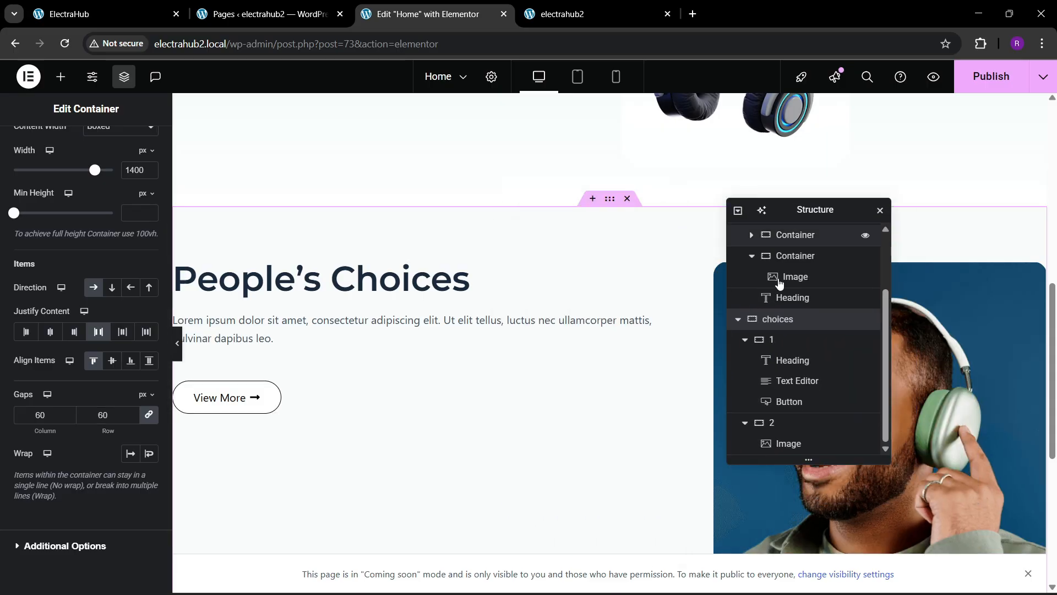
pyautogui.click(626, 332)
pyautogui.click(141, 149)
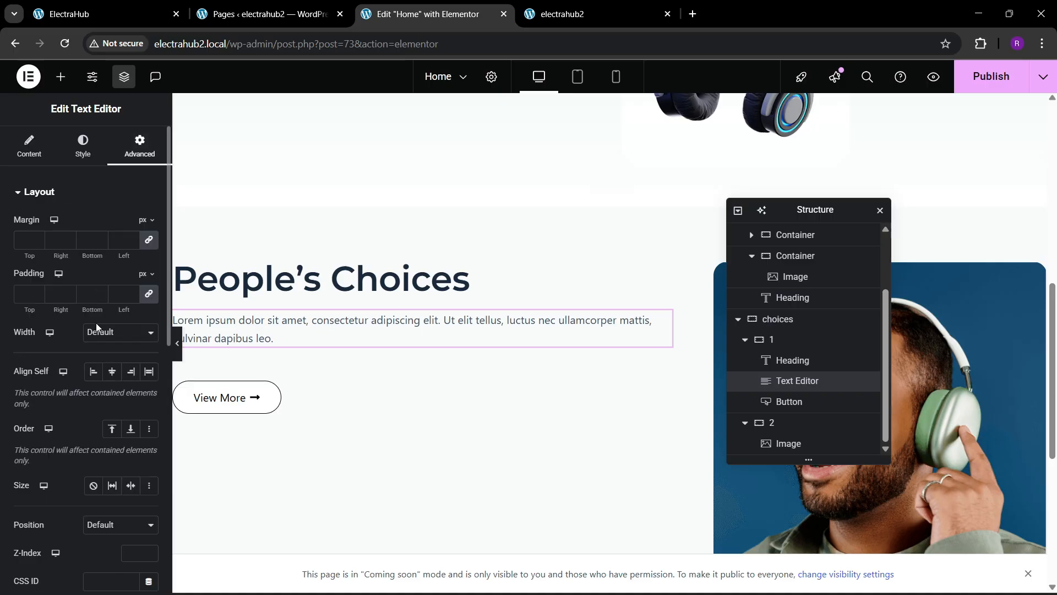
pyautogui.click(120, 332)
pyautogui.click(102, 398)
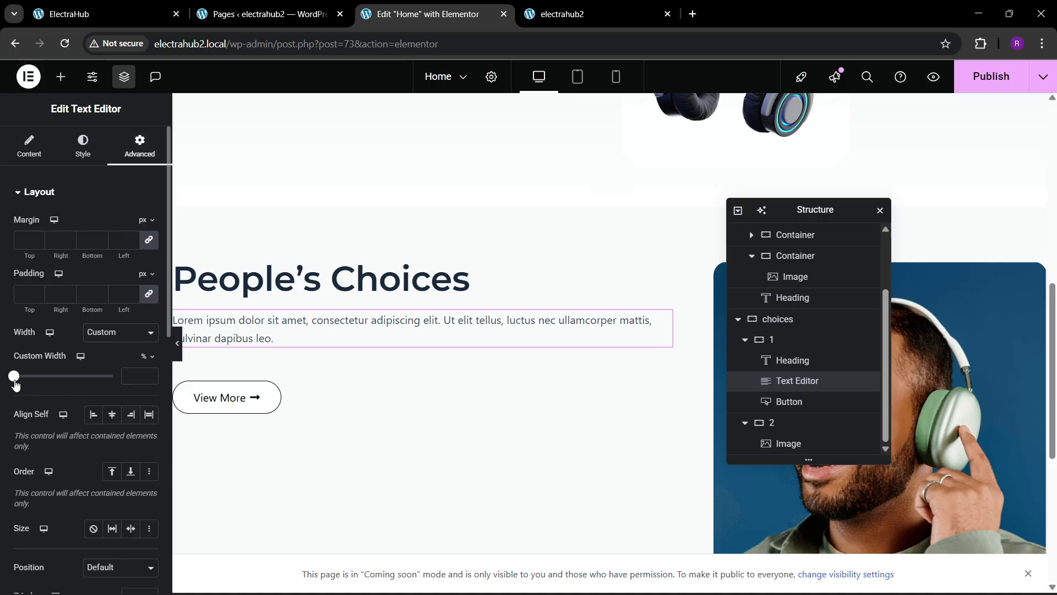
pyautogui.moveTo(15, 380); pyautogui.dragTo(82, 379)
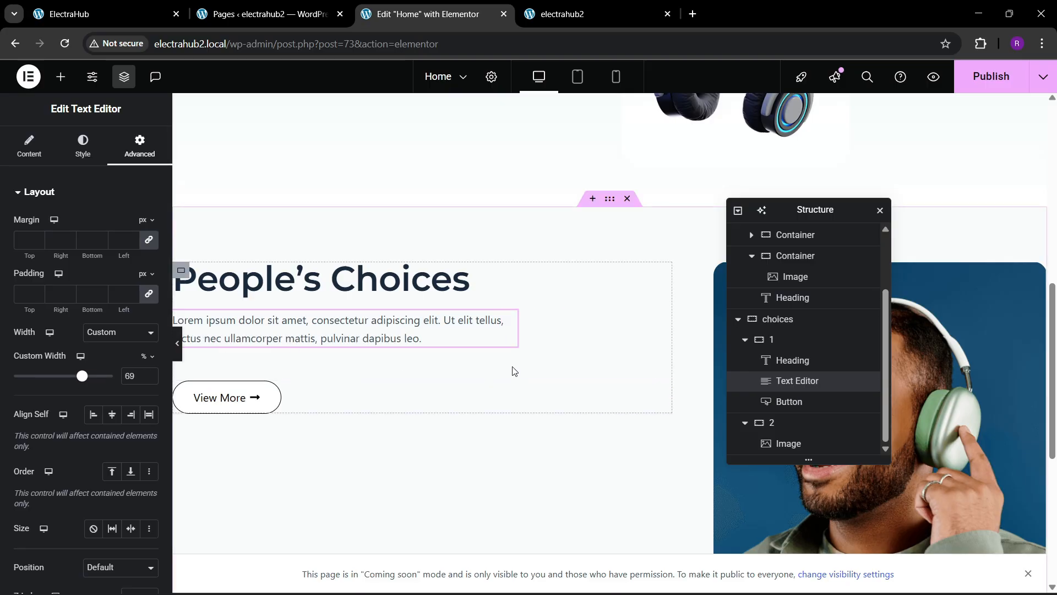
pyautogui.scroll(-2, 513, 370)
pyautogui.click(117, 5)
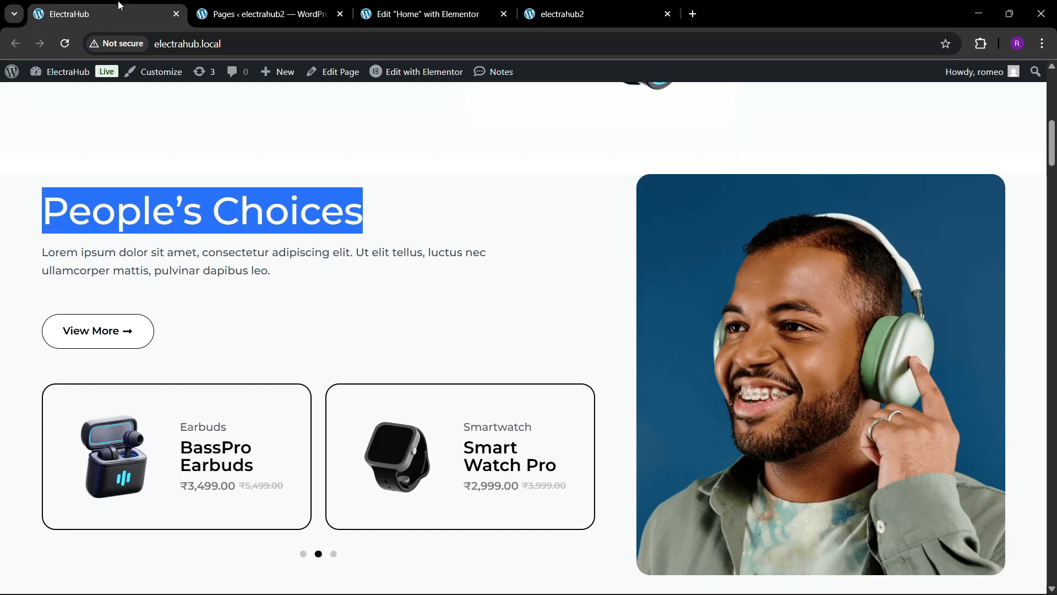
pyautogui.click(483, 5)
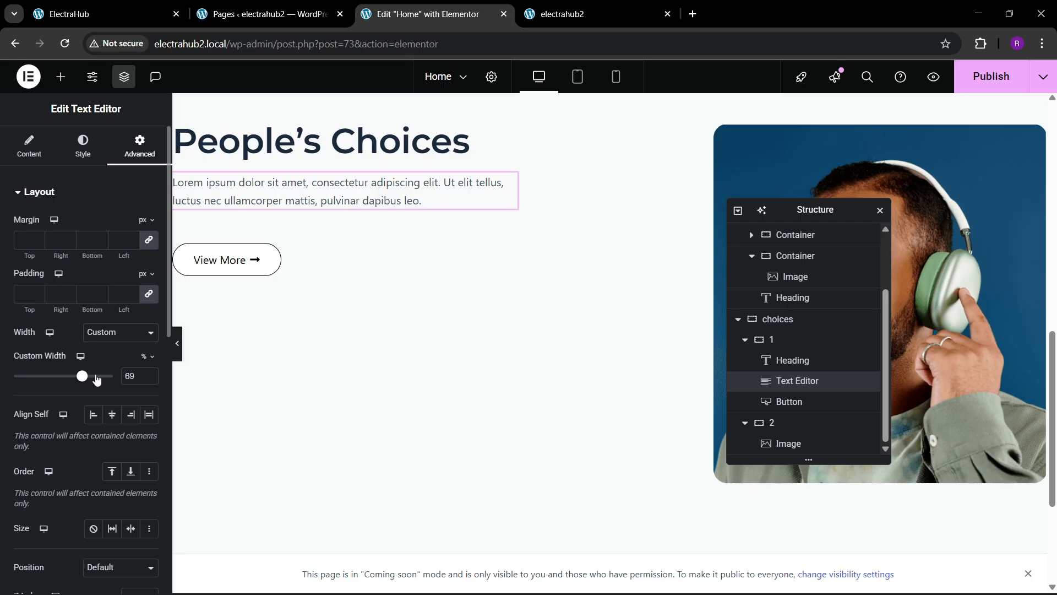
pyautogui.moveTo(83, 381); pyautogui.dragTo(94, 383)
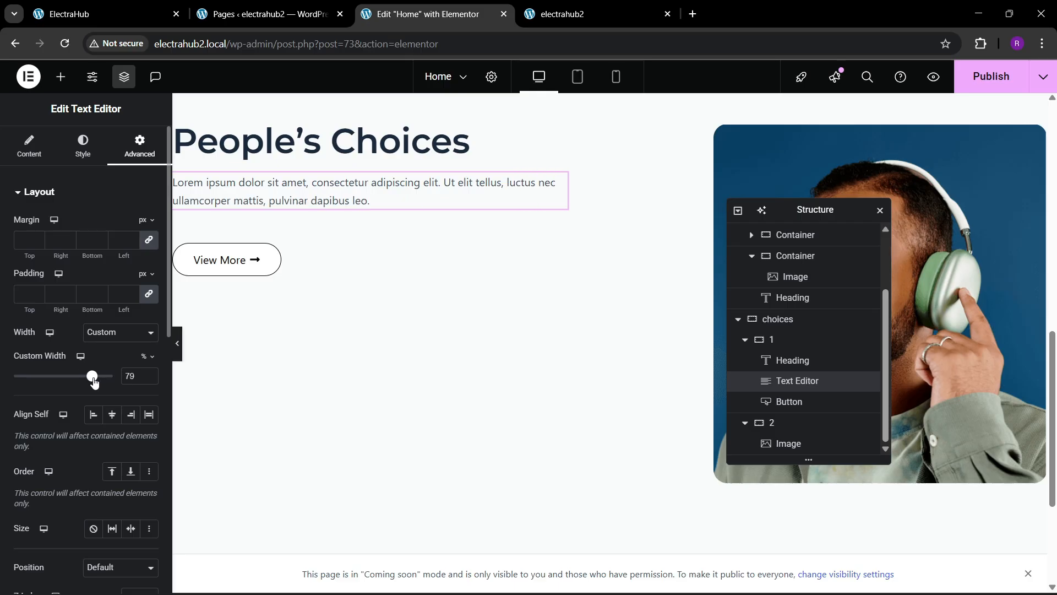
# Step: Compare the section with the reference site and publish the home page
pyautogui.hotkey('ctrl', '1')
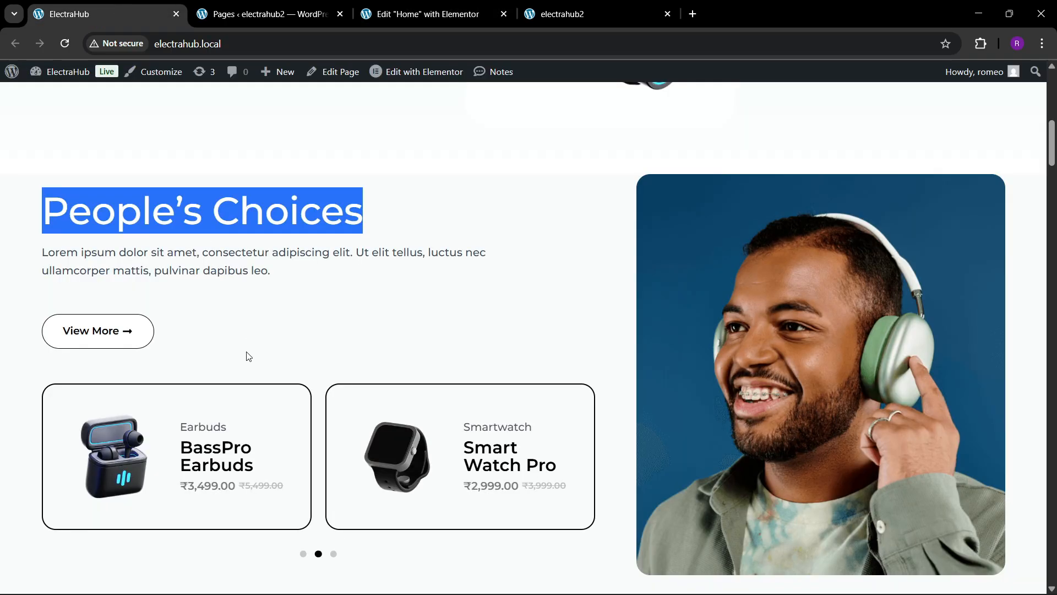
pyautogui.scroll(-2, 248, 356)
pyautogui.click(416, 5)
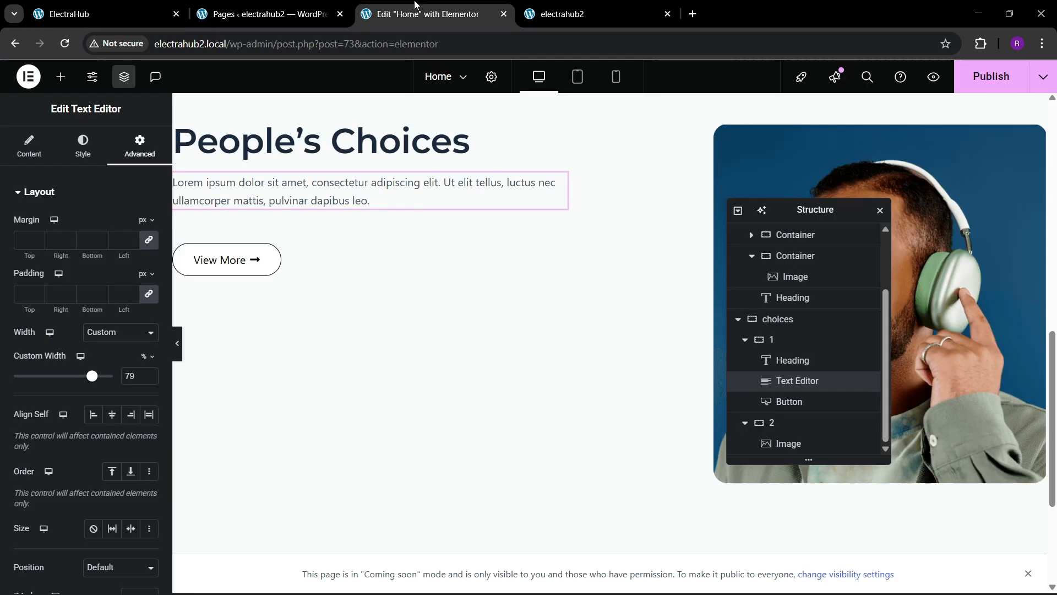
pyautogui.click(959, 77)
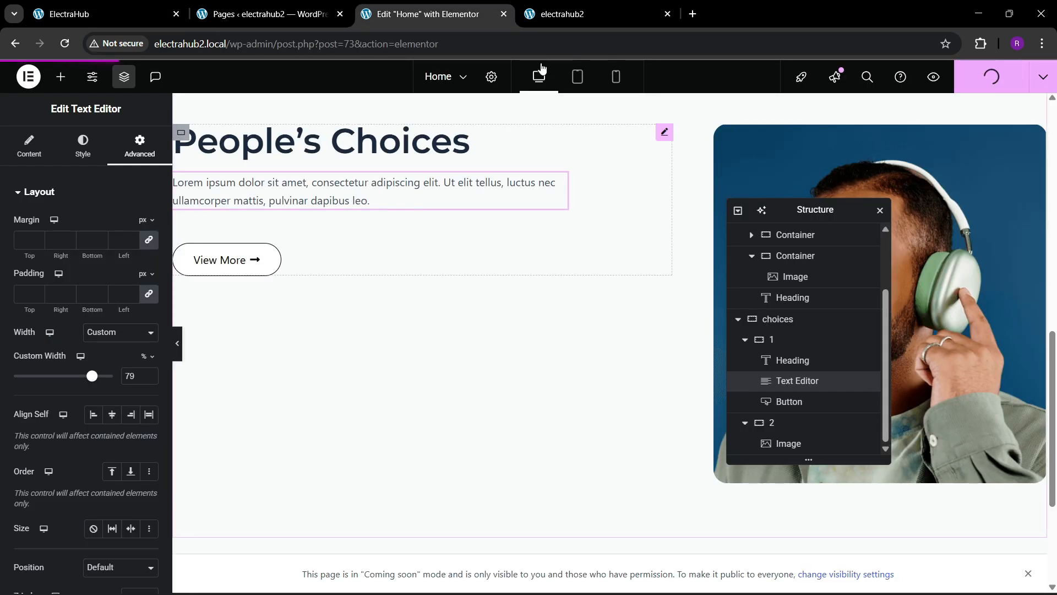
pyautogui.click(121, 13)
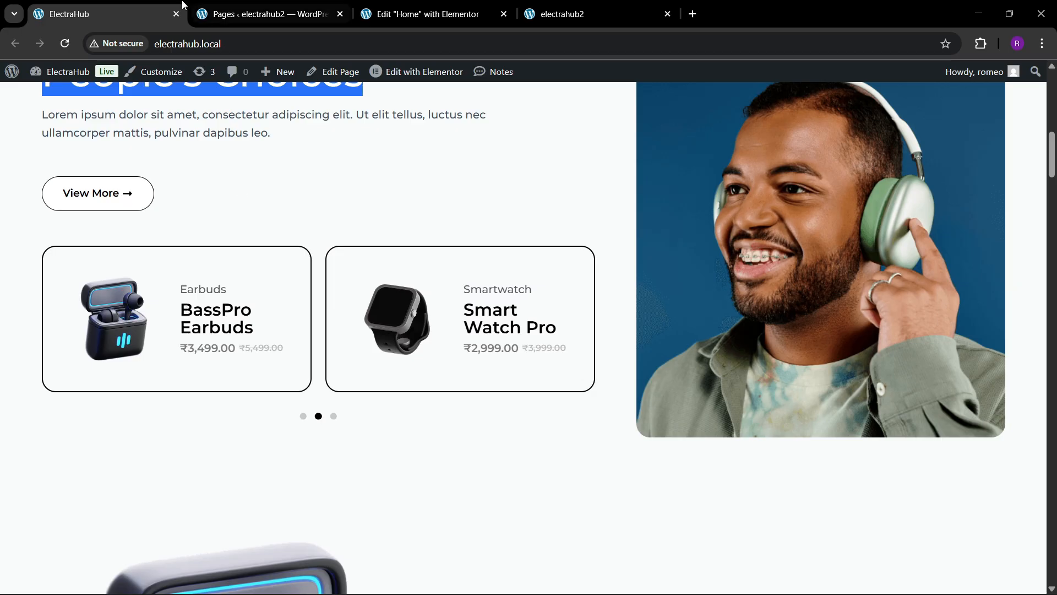
pyautogui.click(295, 7)
pyautogui.click(143, 4)
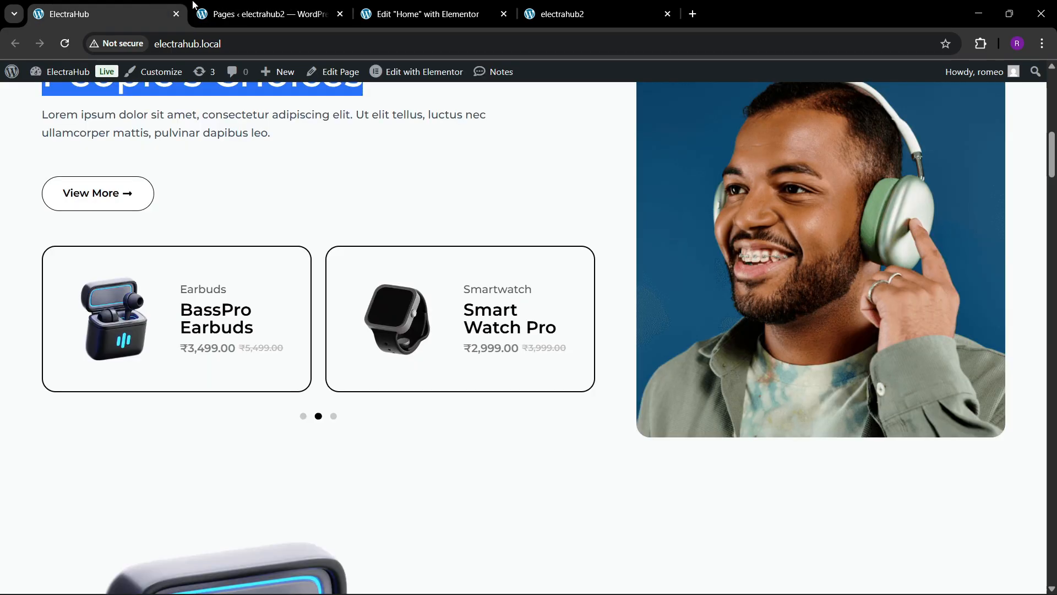
pyautogui.click(270, 8)
pyautogui.moveTo(262, 10); pyautogui.dragTo(138, 6)
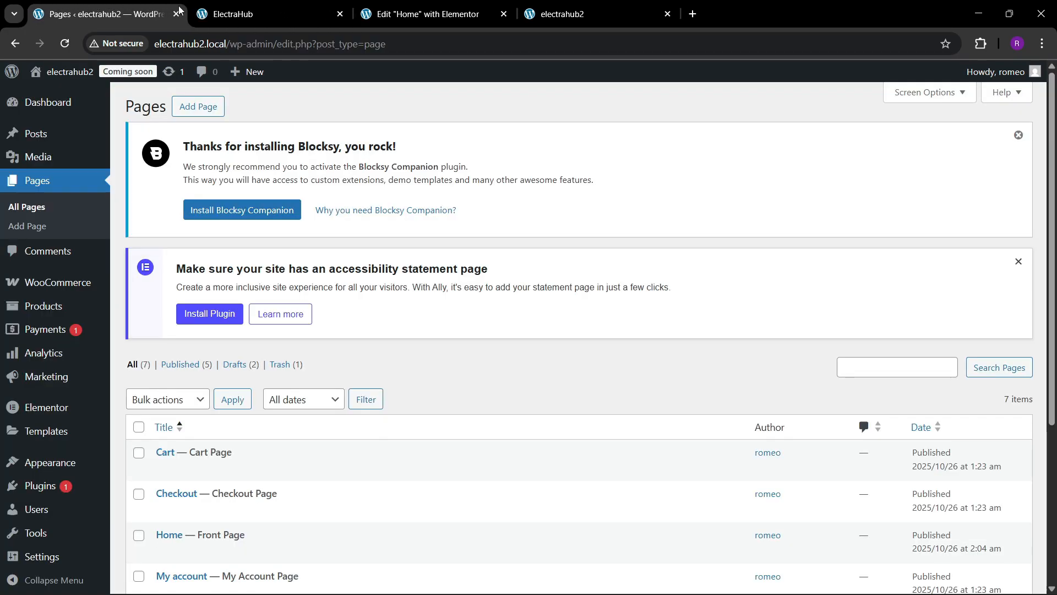
pyautogui.click(229, 44)
pyautogui.click(241, 7)
pyautogui.moveTo(110, 12); pyautogui.dragTo(270, 4)
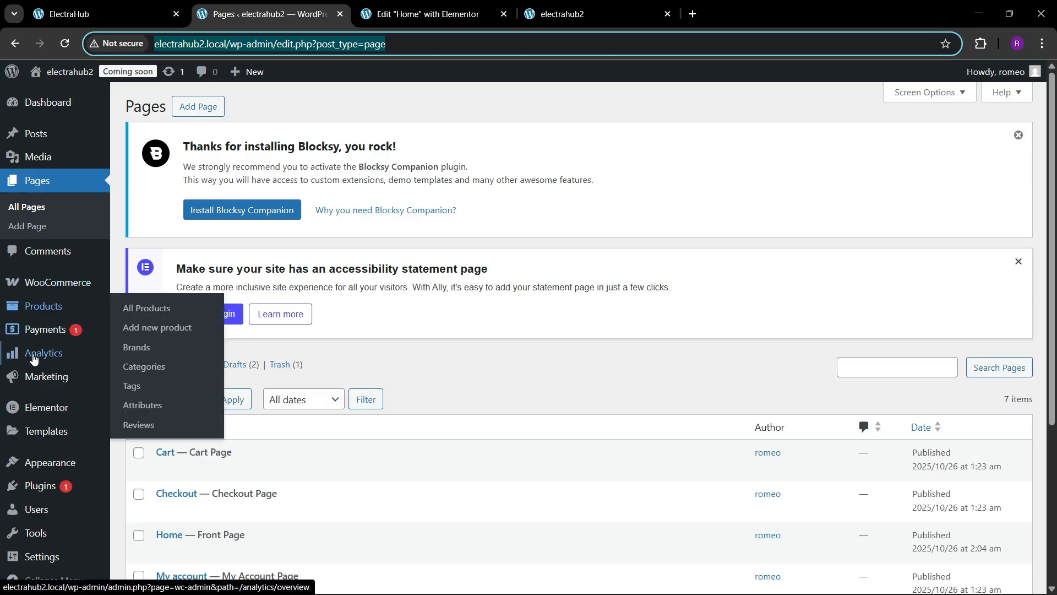
# Step: Open the Elementor Theme Builder in a new browser tab
pyautogui.scroll(-2, 59, 413)
pyautogui.moveTo(59, 413)
pyautogui.moveTo(49, 347)
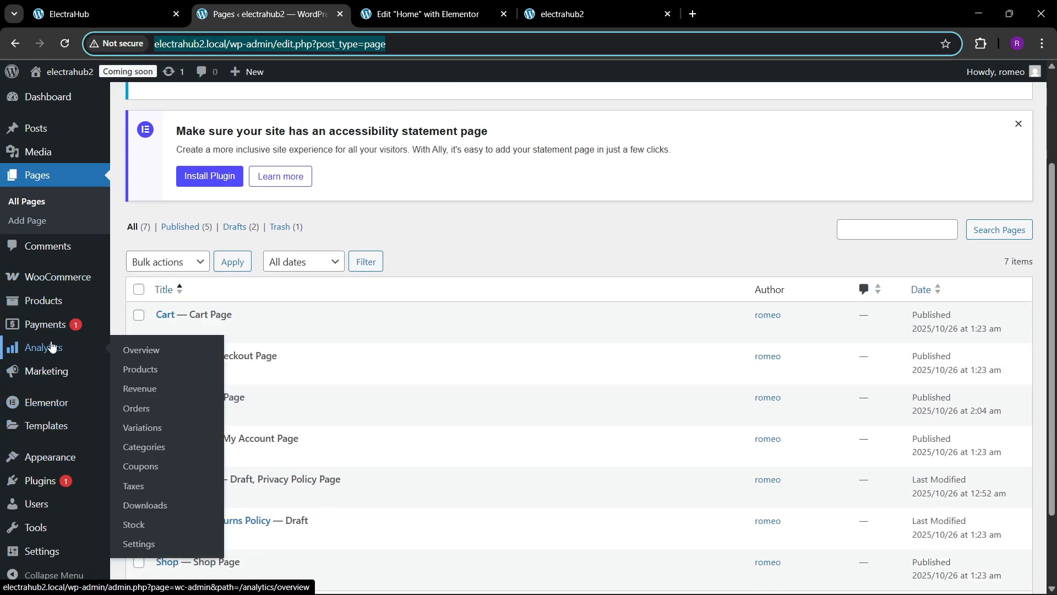
pyautogui.scroll(3, 52, 344)
pyautogui.scroll(-3, 52, 343)
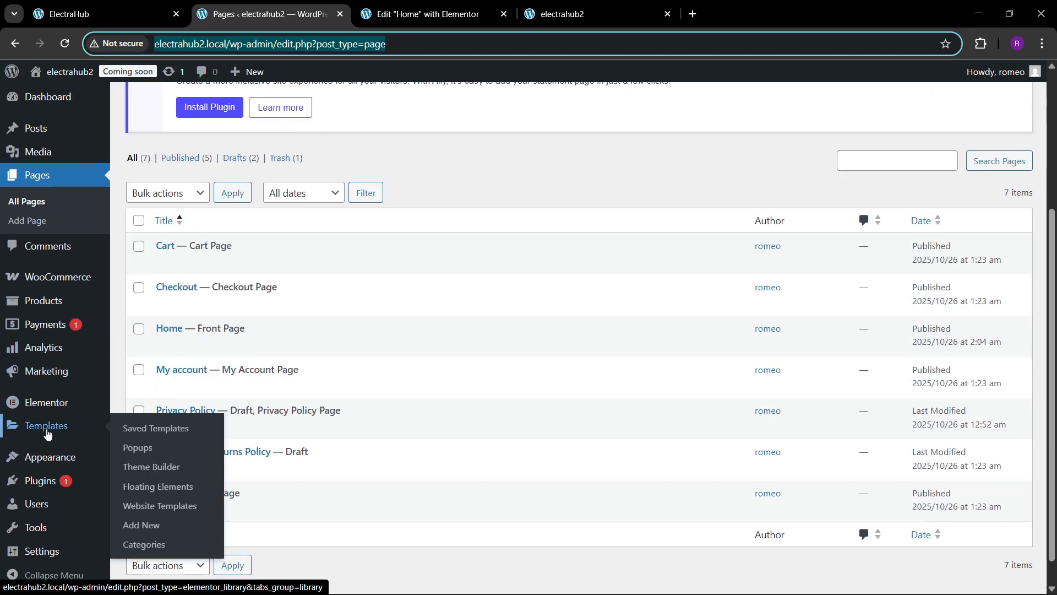
pyautogui.rightClick(147, 471)
pyautogui.click(217, 261)
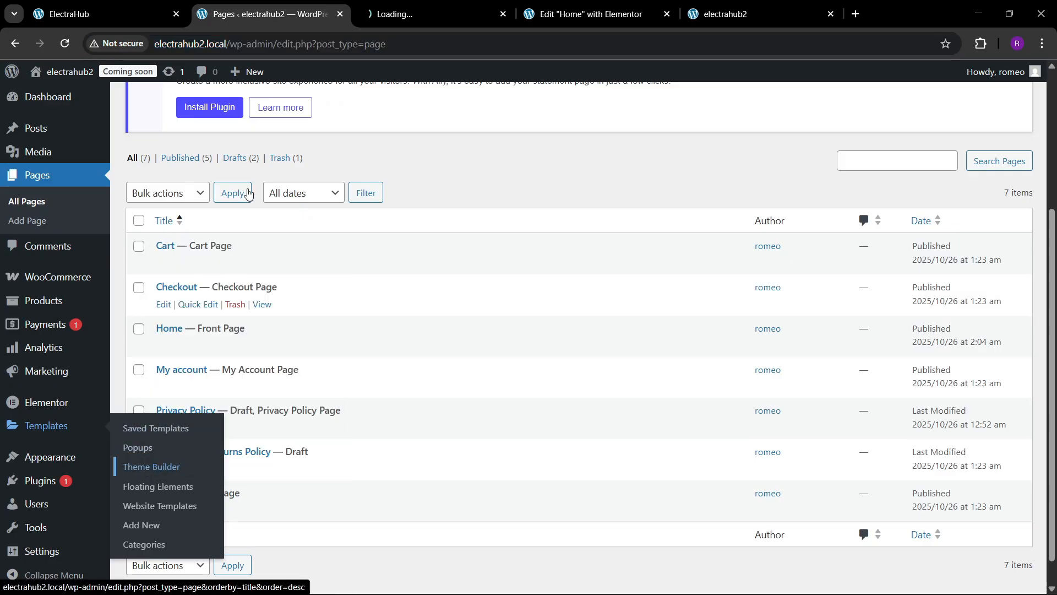
pyautogui.click(441, 12)
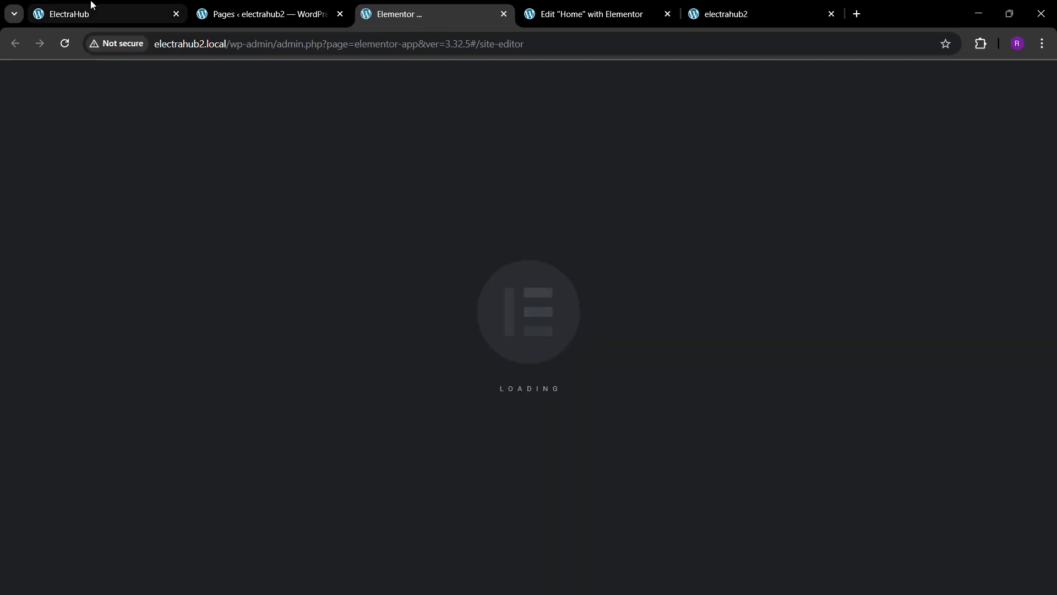
# Step: Start a new Loop Item template in the Theme Builder and dismiss the template library
pyautogui.click(96, 10)
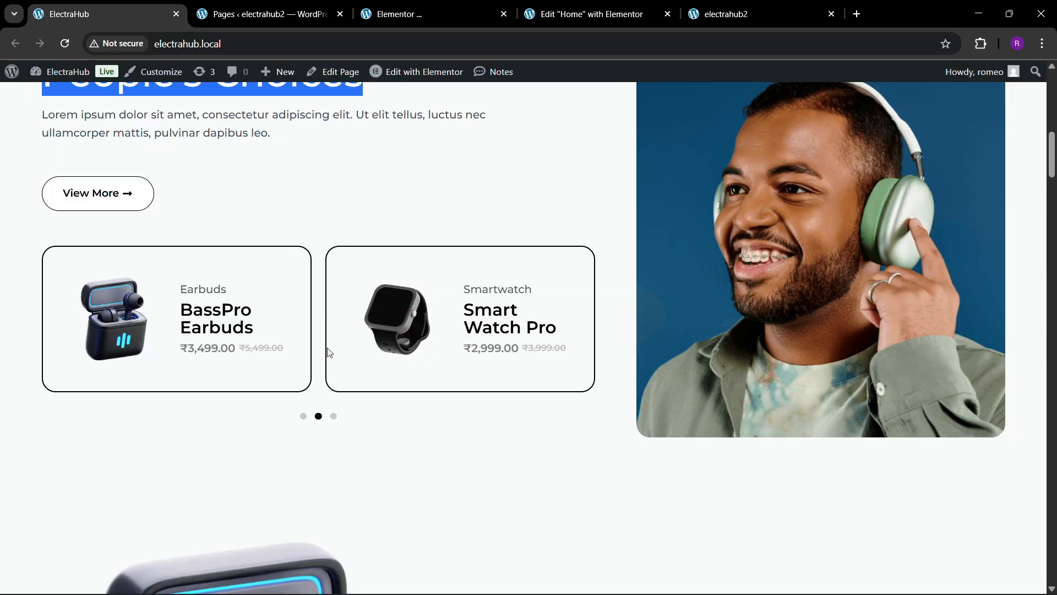
pyautogui.click(451, 11)
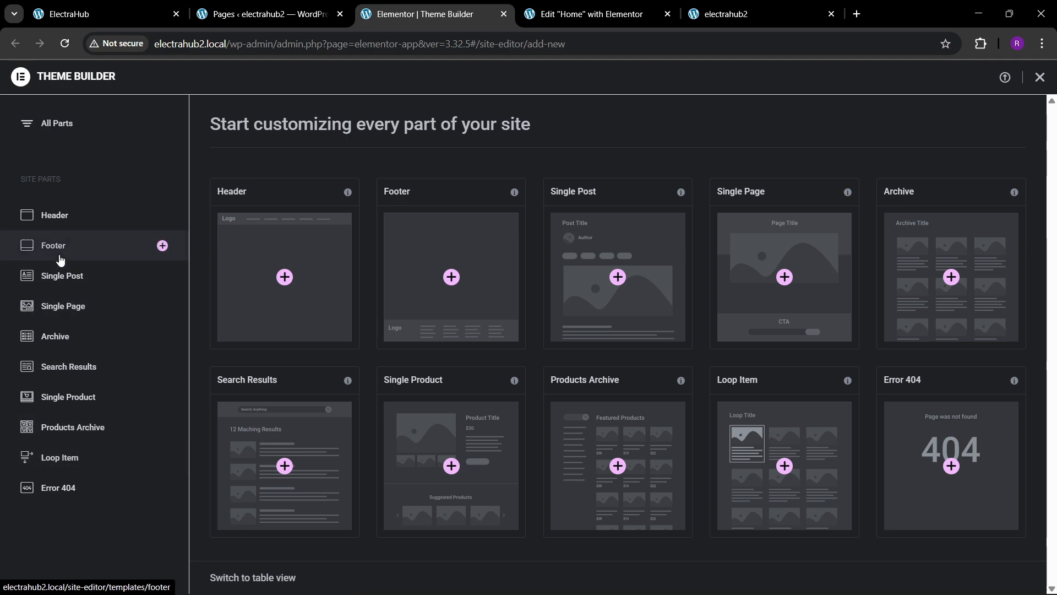
pyautogui.click(87, 458)
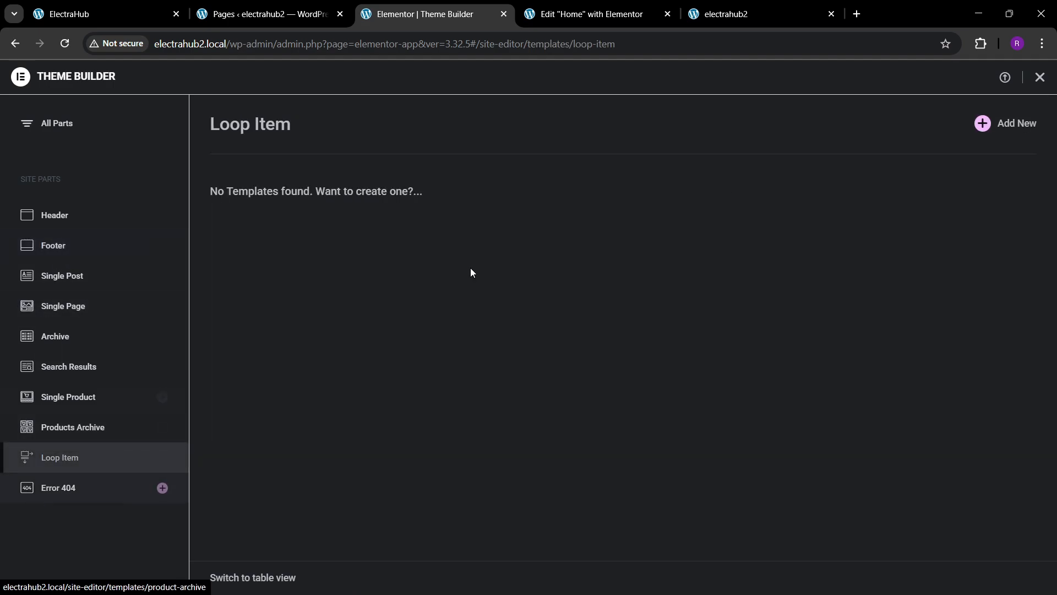
pyautogui.click(983, 124)
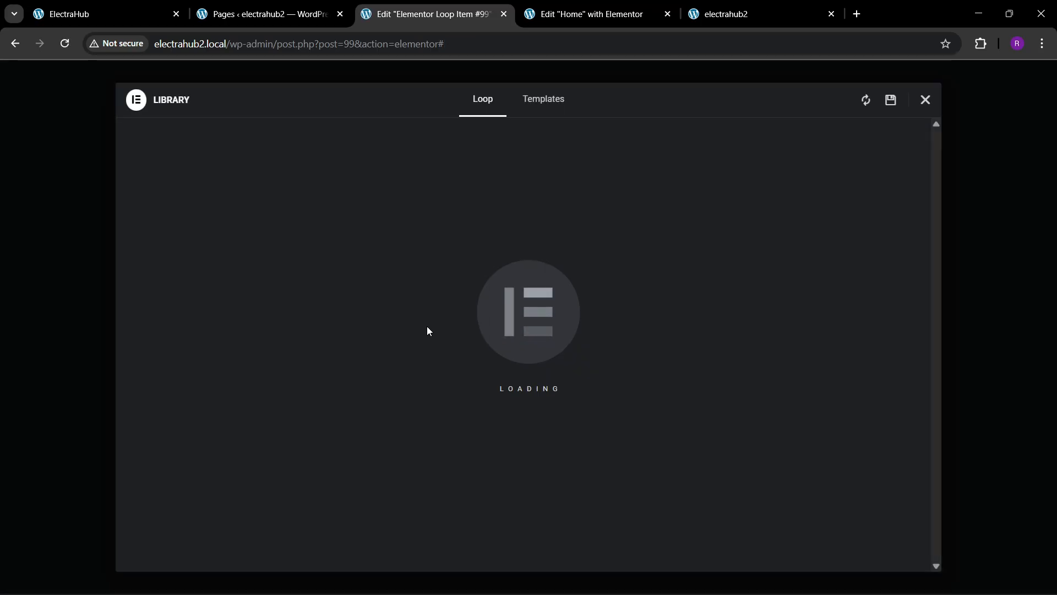
pyautogui.click(925, 100)
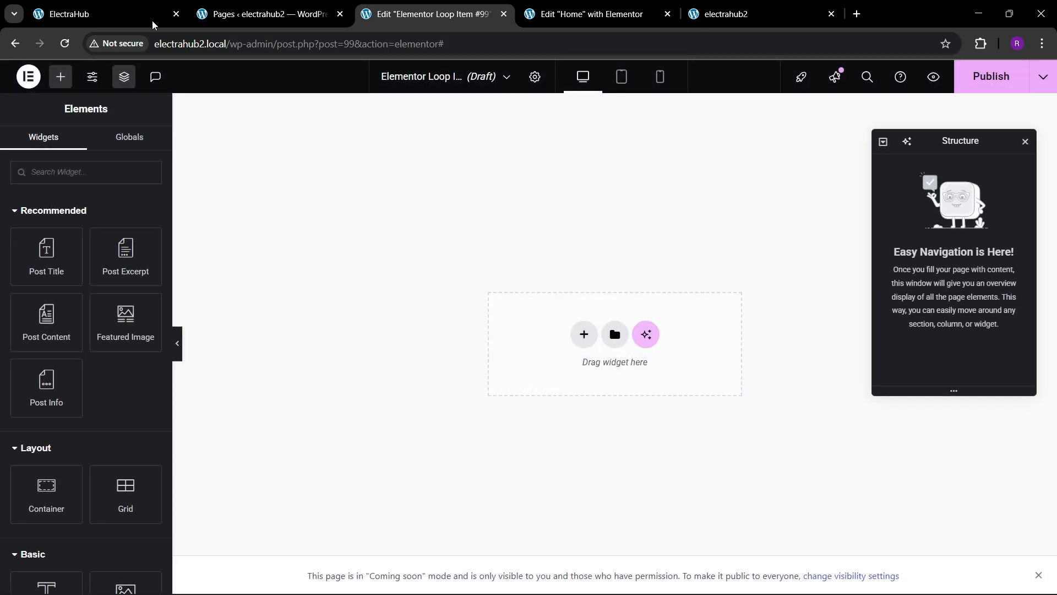
# Step: Add a flexbox container with a two-column row structure to the loop item template
pyautogui.click(155, 24)
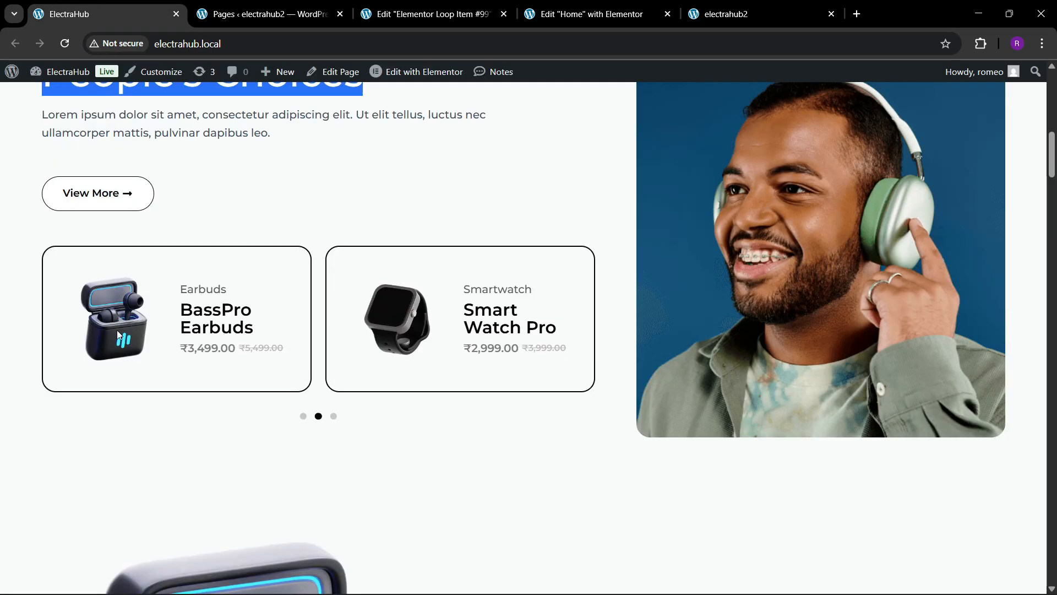
pyautogui.click(432, 13)
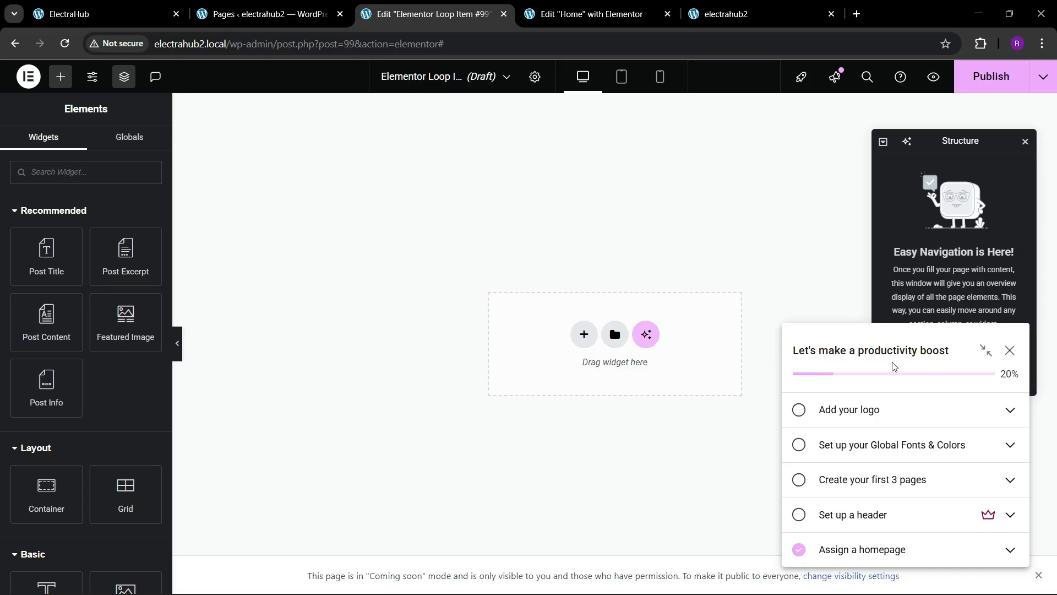
pyautogui.click(1010, 352)
pyautogui.click(575, 337)
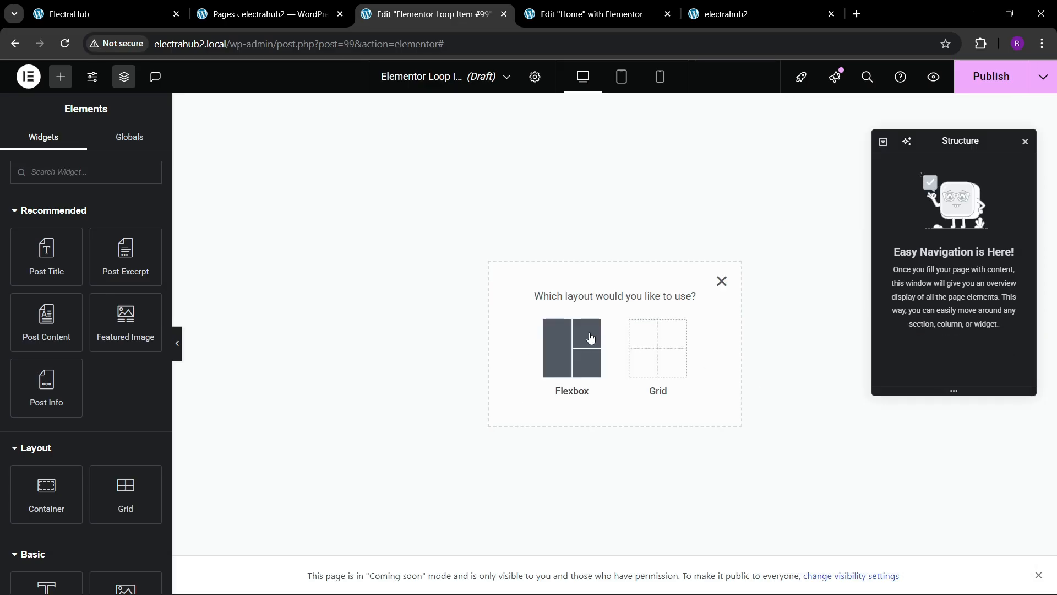
pyautogui.click(587, 347)
pyautogui.click(108, 18)
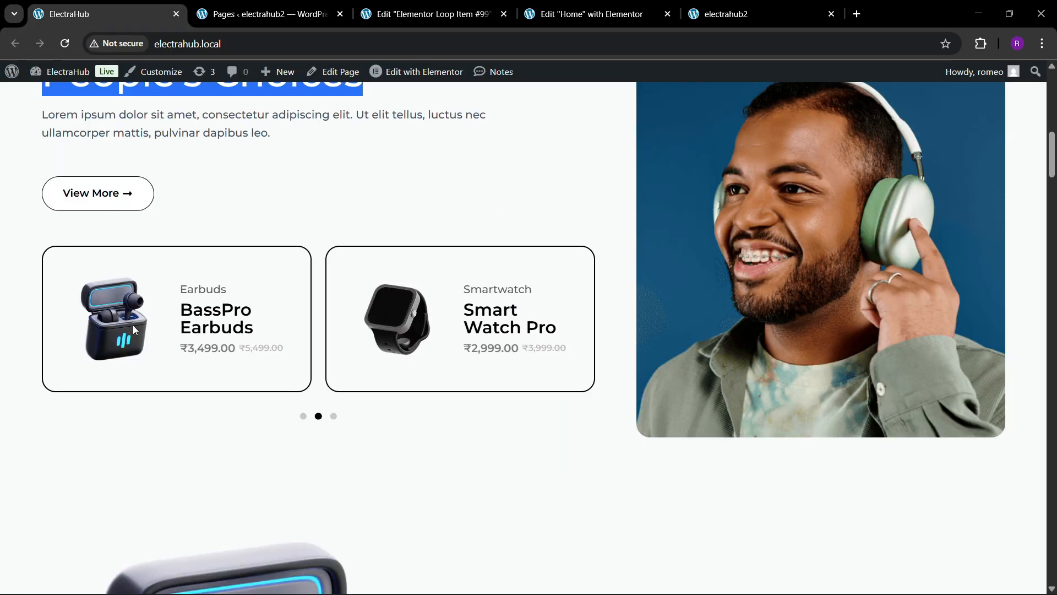
pyautogui.click(373, 5)
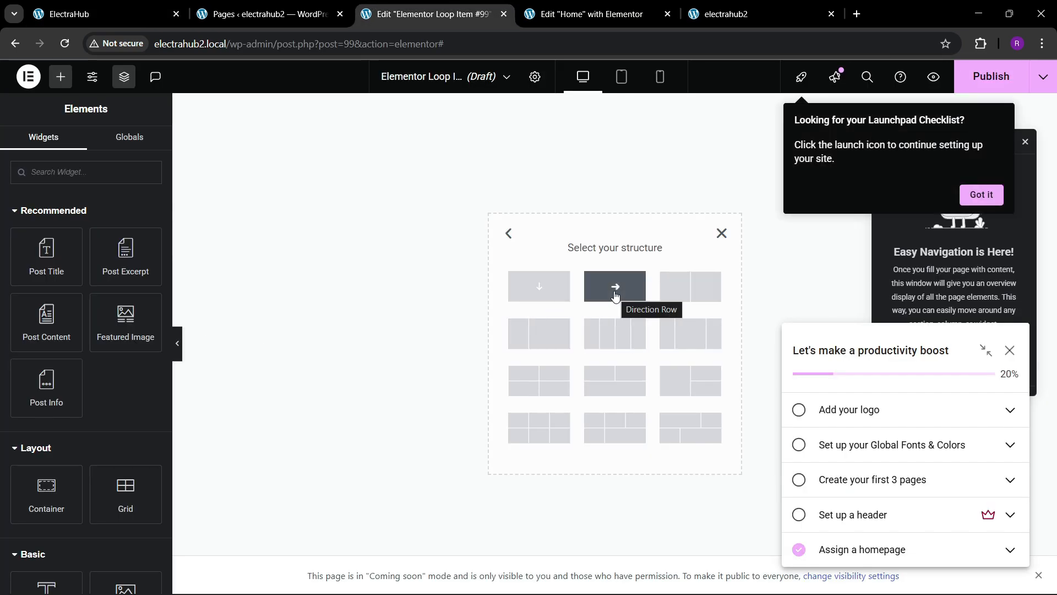
pyautogui.click(702, 293)
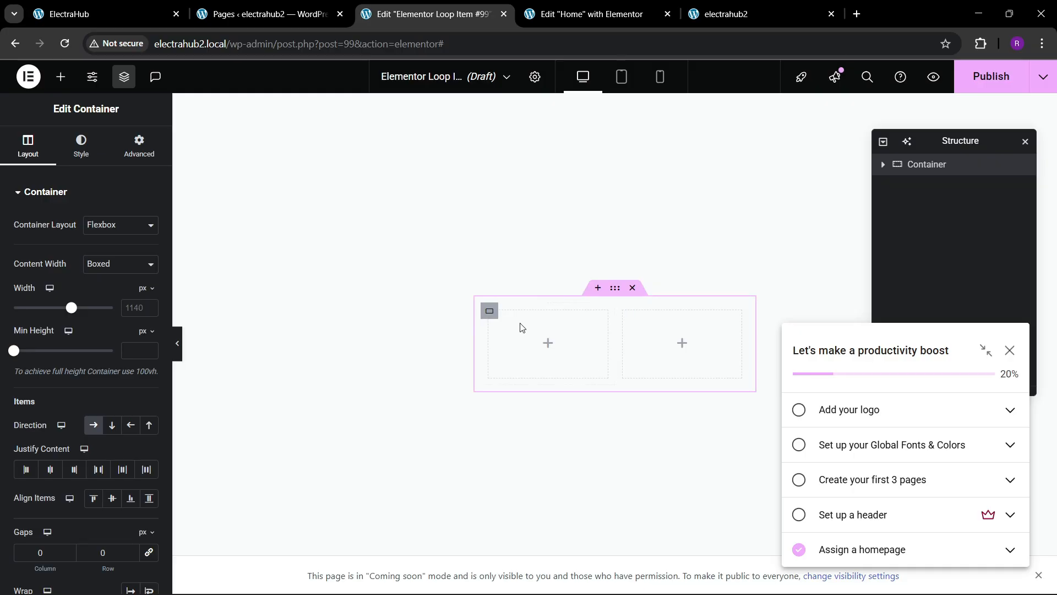
# Step: Set the outer loop item container's content width to Full Width
pyautogui.click(1006, 355)
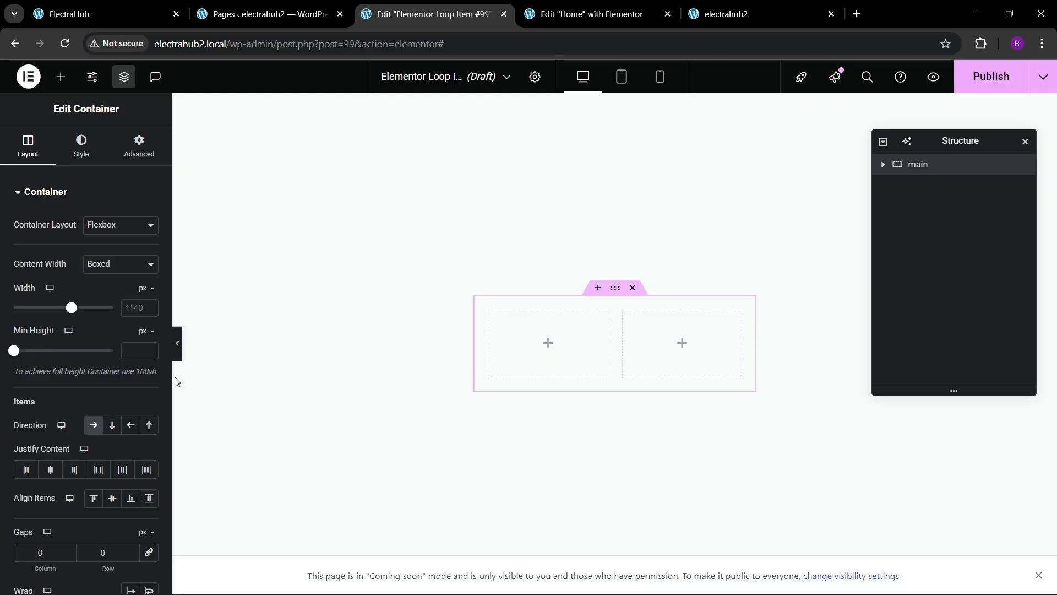
pyautogui.click(119, 271)
pyautogui.click(115, 297)
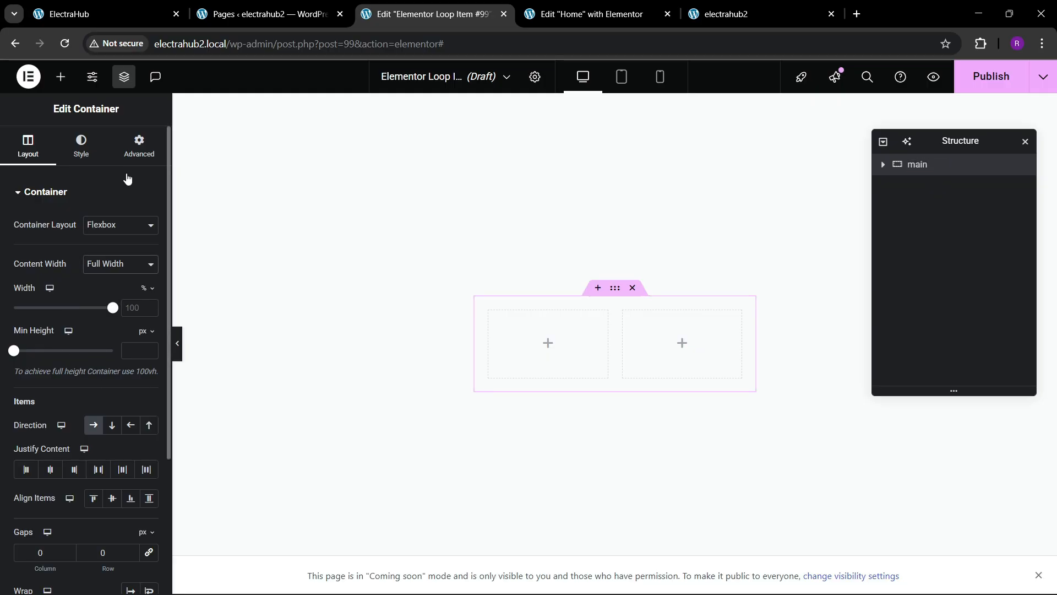
# Step: Rename the loop item's two inner containers as img and data in the structure navigator
pyautogui.click(139, 147)
pyautogui.click(147, 293)
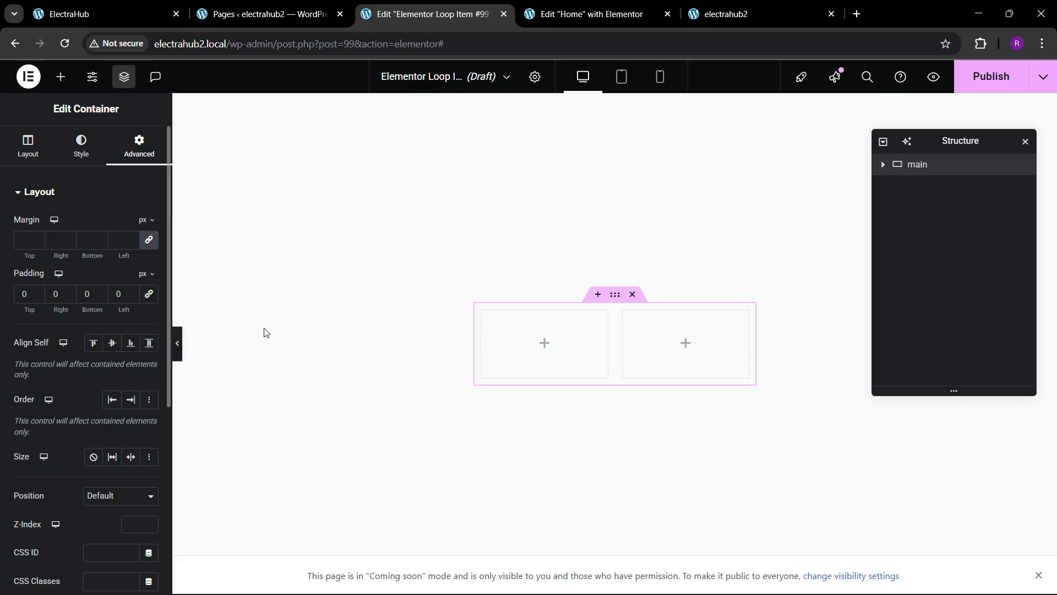
pyautogui.click(884, 165)
pyautogui.click(930, 188)
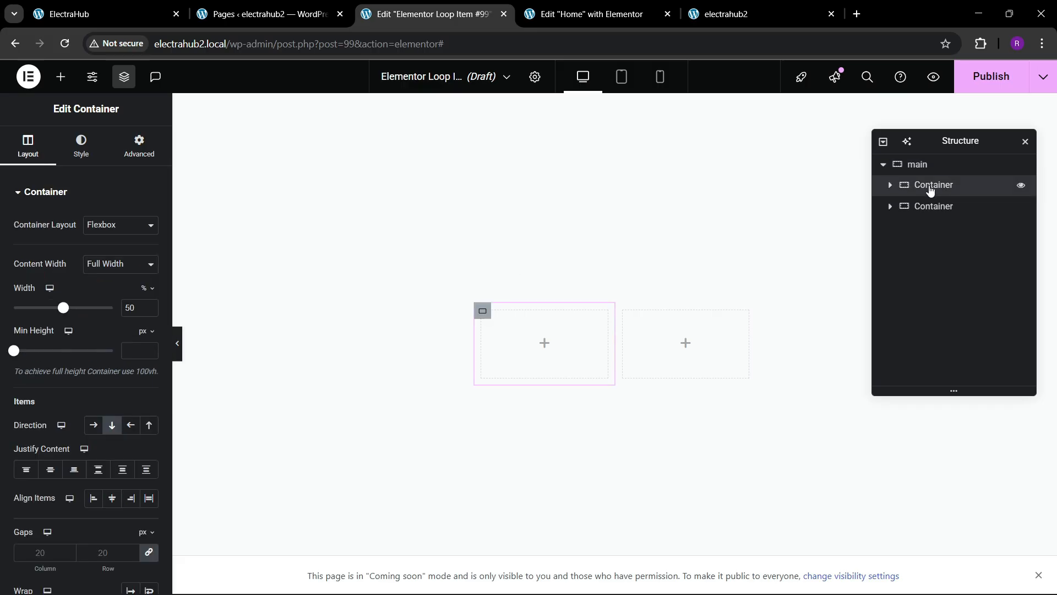
pyautogui.write('img')
pyautogui.doubleClick(932, 206)
pyautogui.write('da')
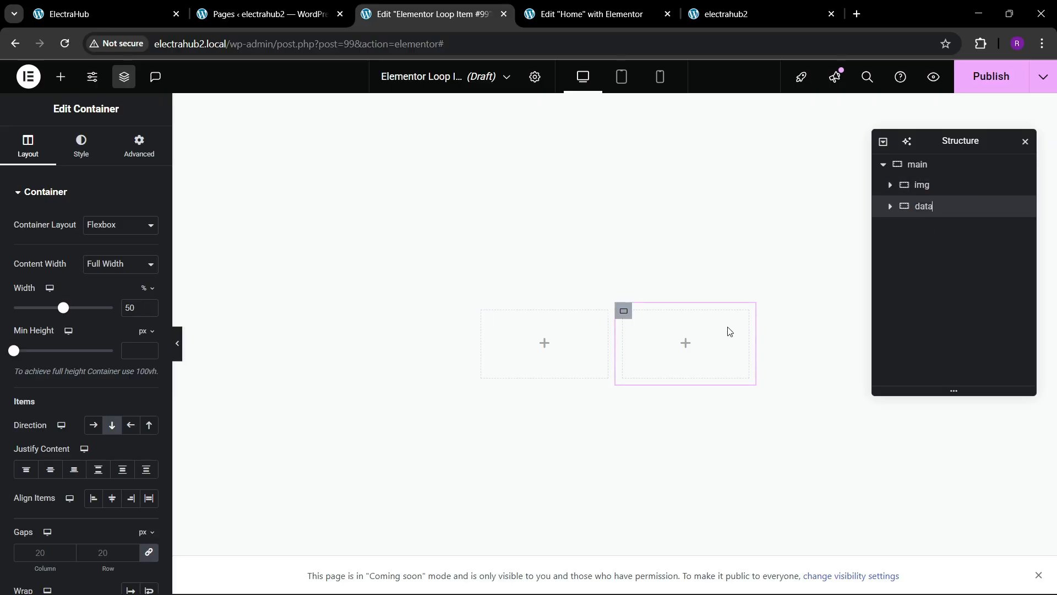
pyautogui.write('ta')
pyautogui.press('Return')
# Step: Add an Image widget to the img container and set its source to the dynamic Product Image
pyautogui.click(963, 186)
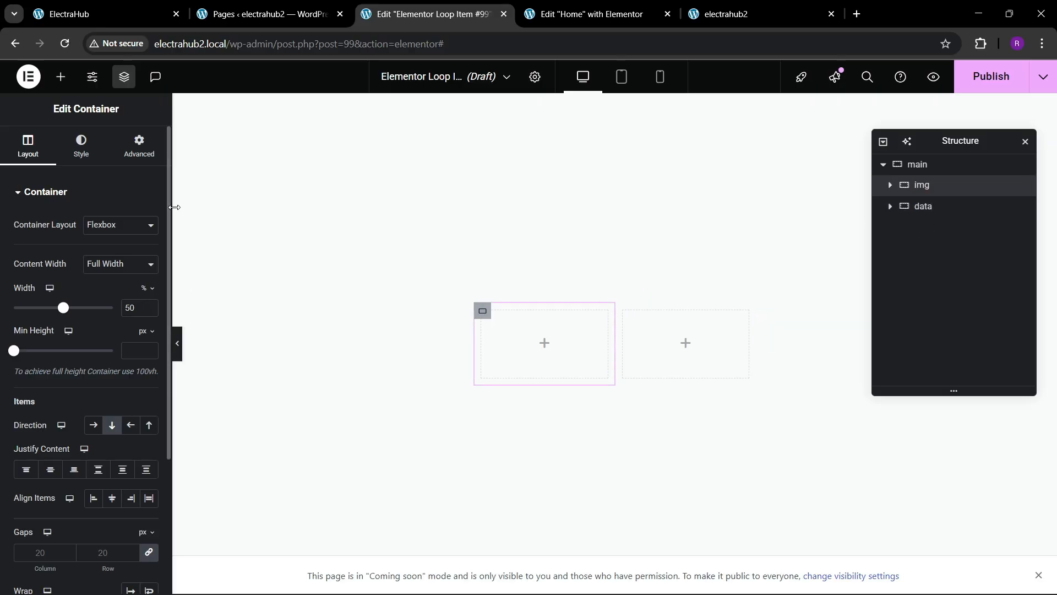
pyautogui.click(146, 154)
pyautogui.click(932, 208)
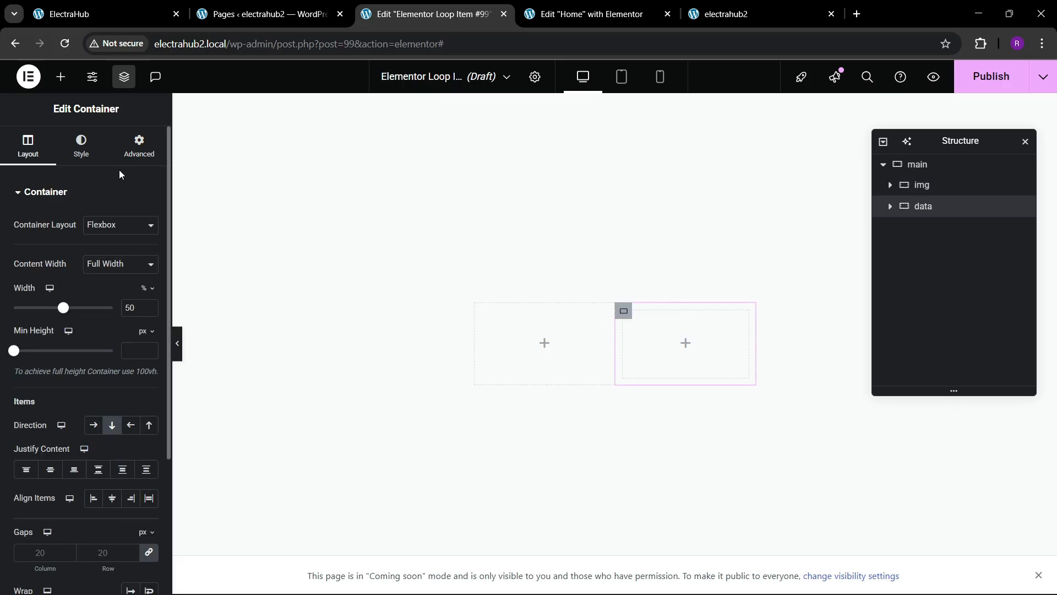
pyautogui.click(132, 150)
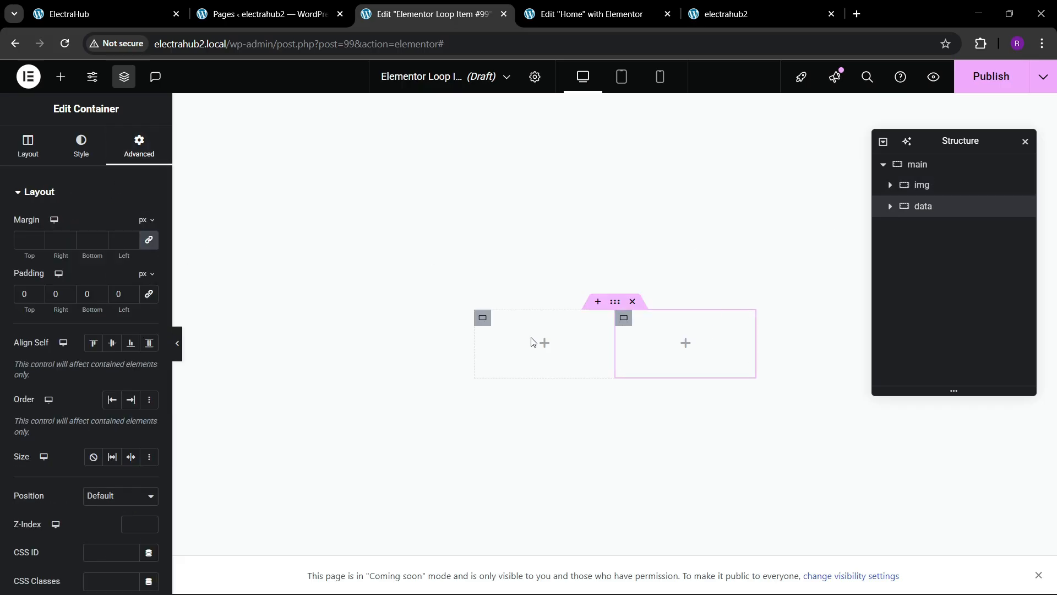
pyautogui.click(61, 78)
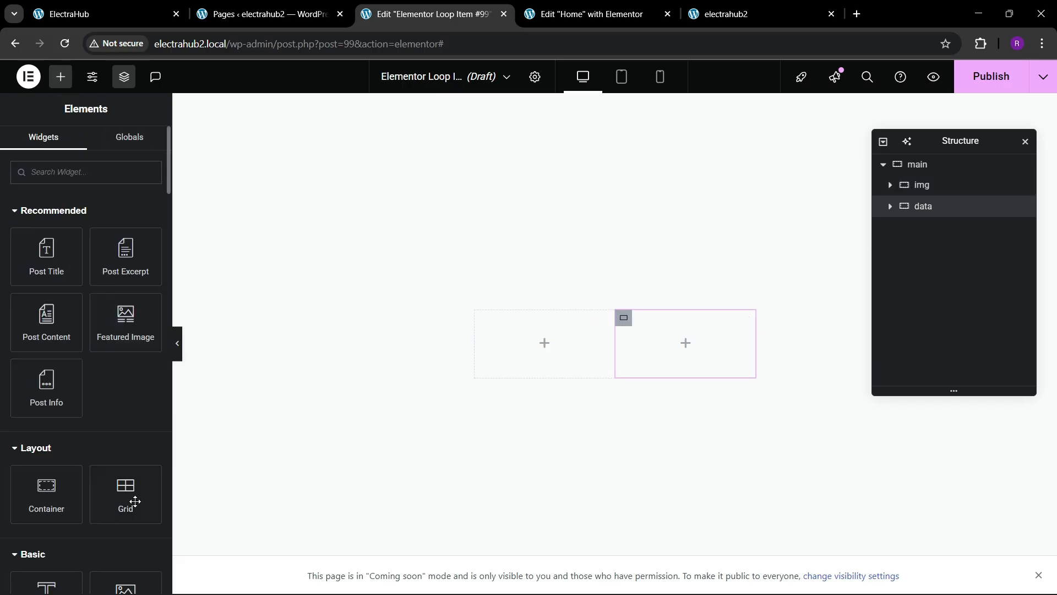
pyautogui.scroll(-3, 47, 366)
pyautogui.moveTo(126, 460); pyautogui.dragTo(492, 363)
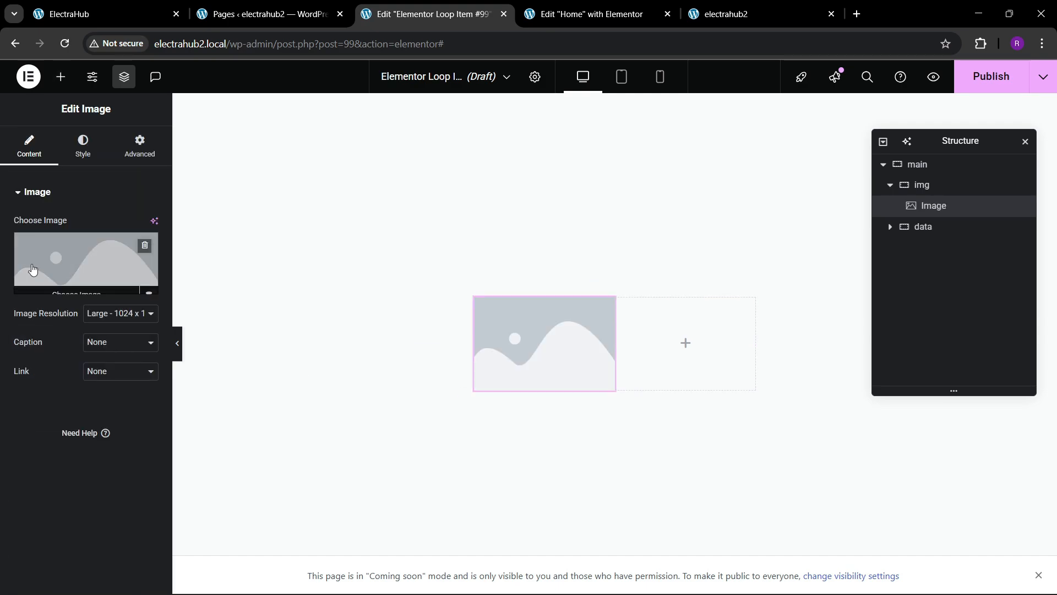
pyautogui.click(149, 286)
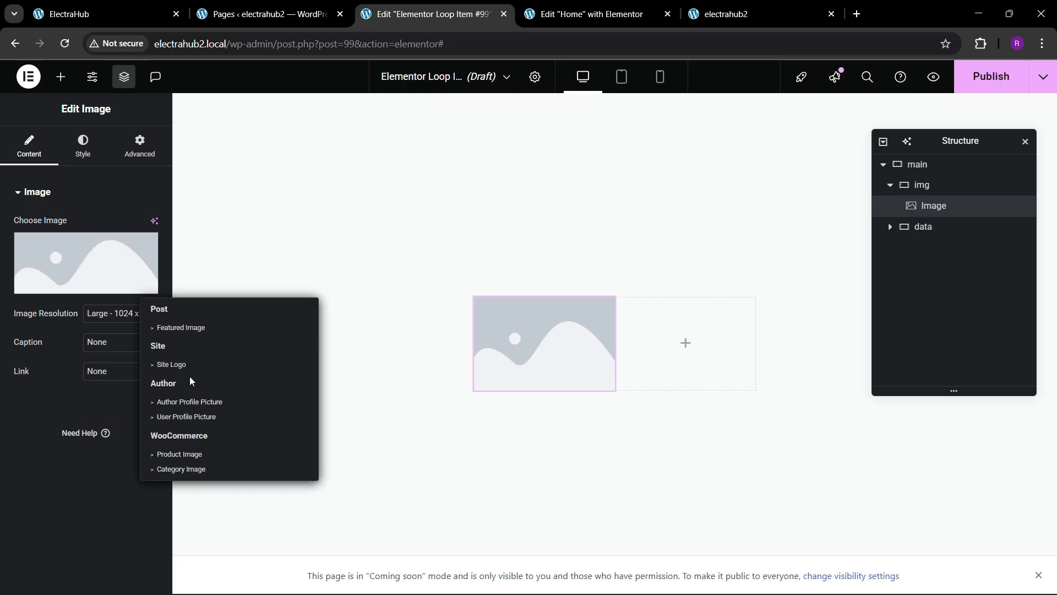
pyautogui.click(188, 458)
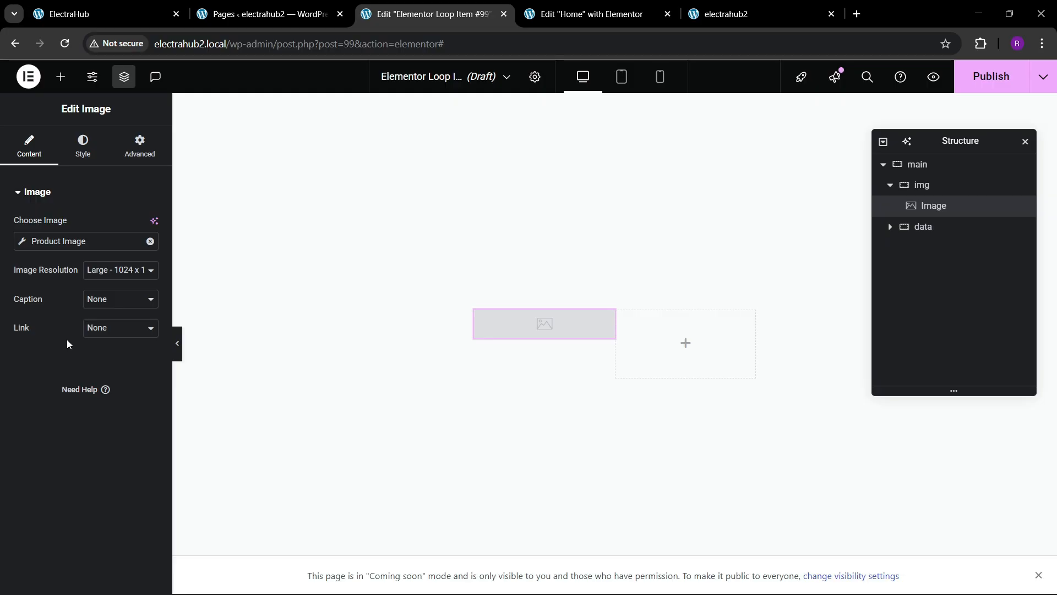
# Step: Set the loop item's preview to the product NovaX Pro HeadSet and apply the preview
pyautogui.click(535, 76)
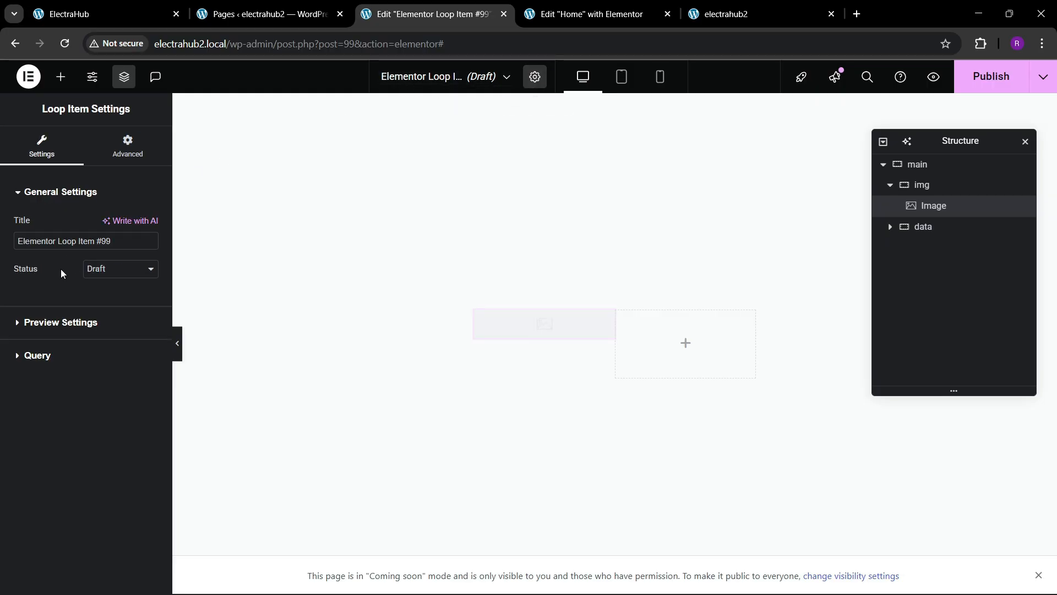
pyautogui.click(52, 337)
pyautogui.click(49, 316)
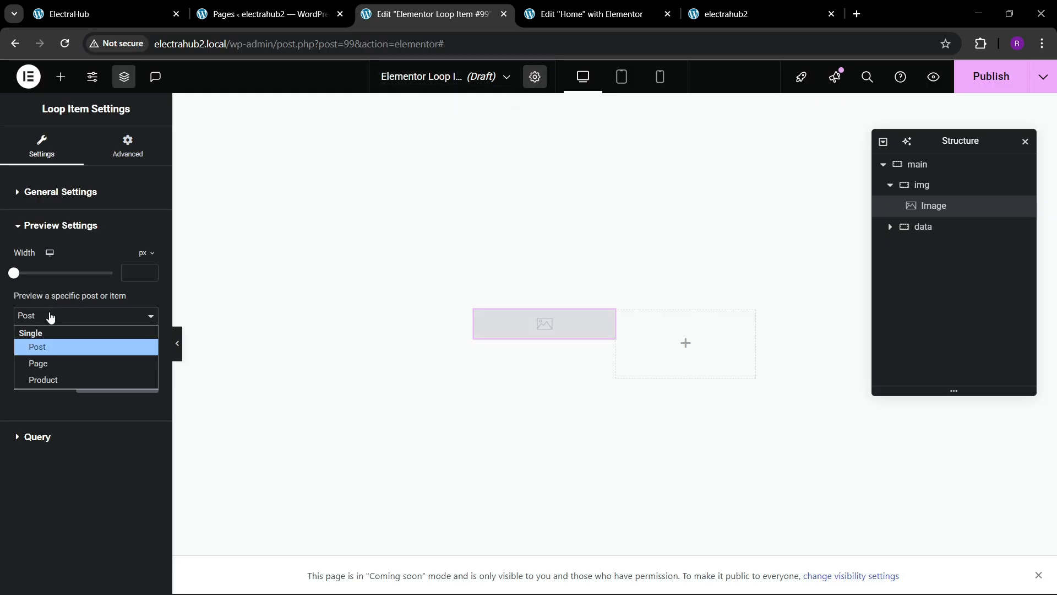
pyautogui.click(54, 379)
pyautogui.click(49, 355)
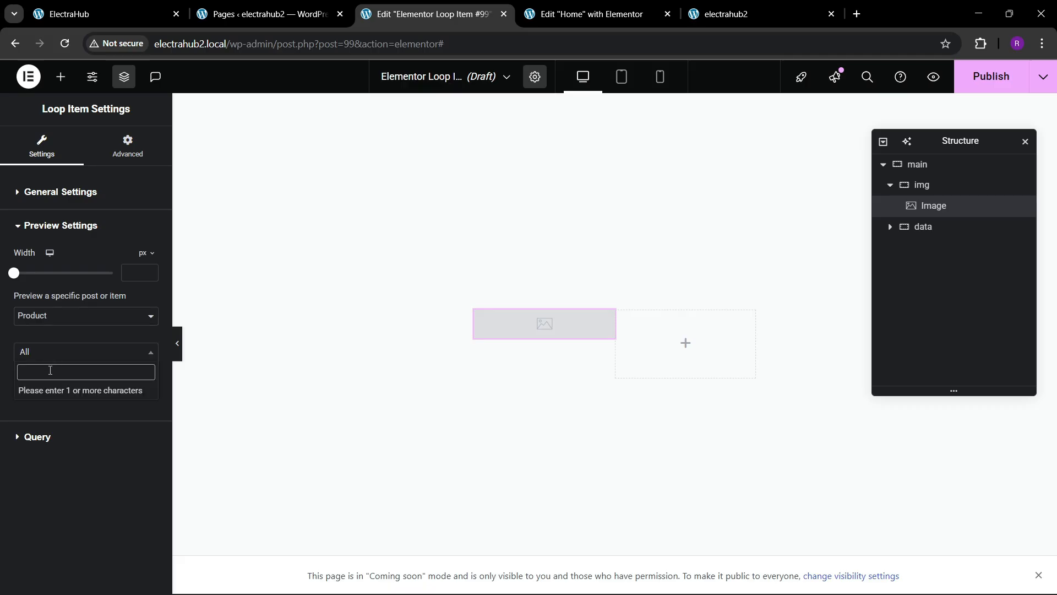
pyautogui.write('headset')
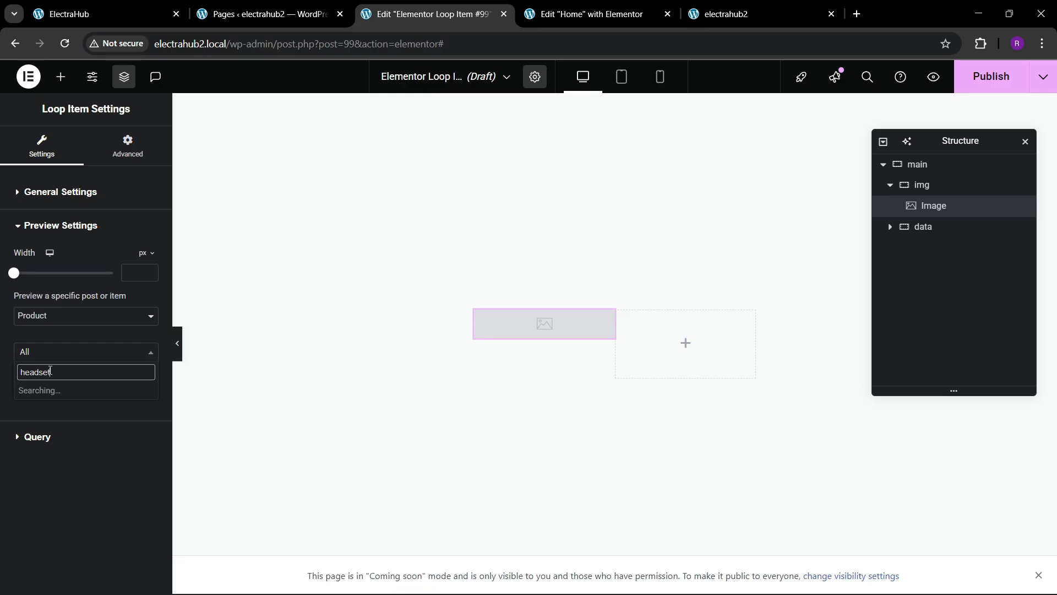
pyautogui.click(61, 392)
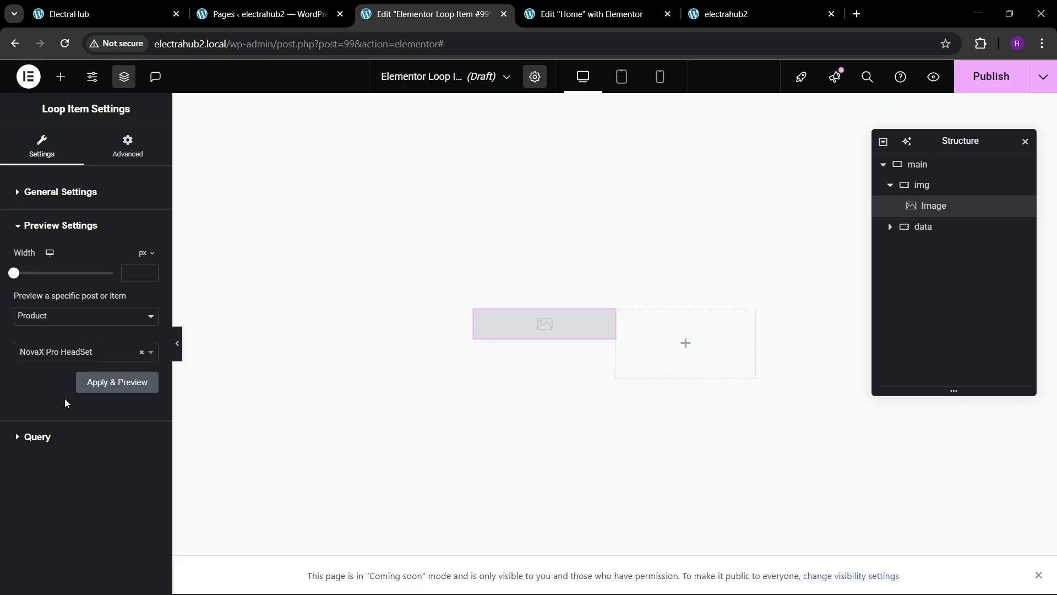
pyautogui.click(110, 387)
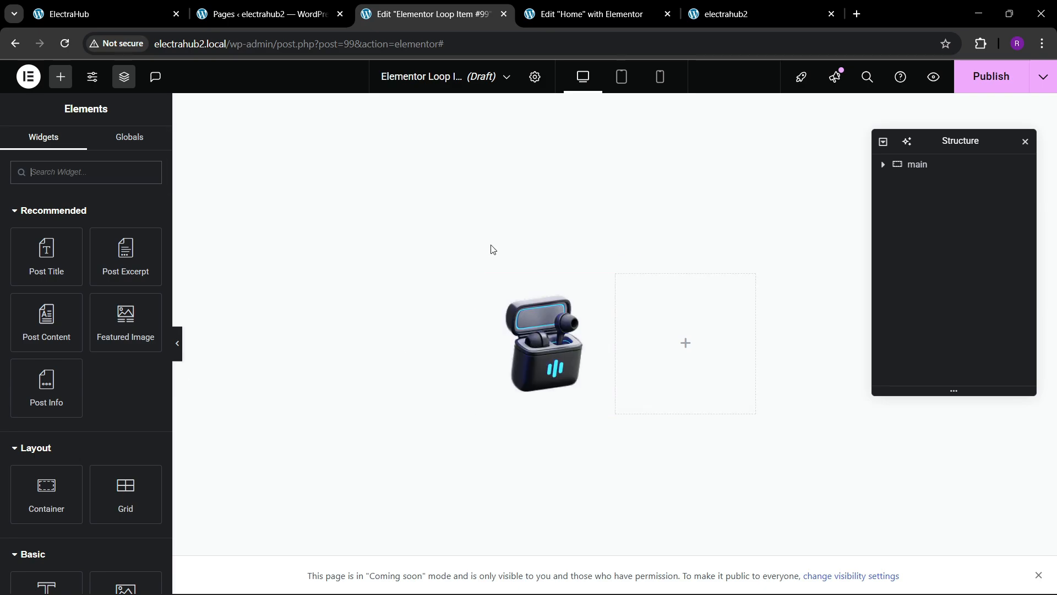
# Step: Set the outer loop item container's padding to 20 px on all sides
pyautogui.click(925, 164)
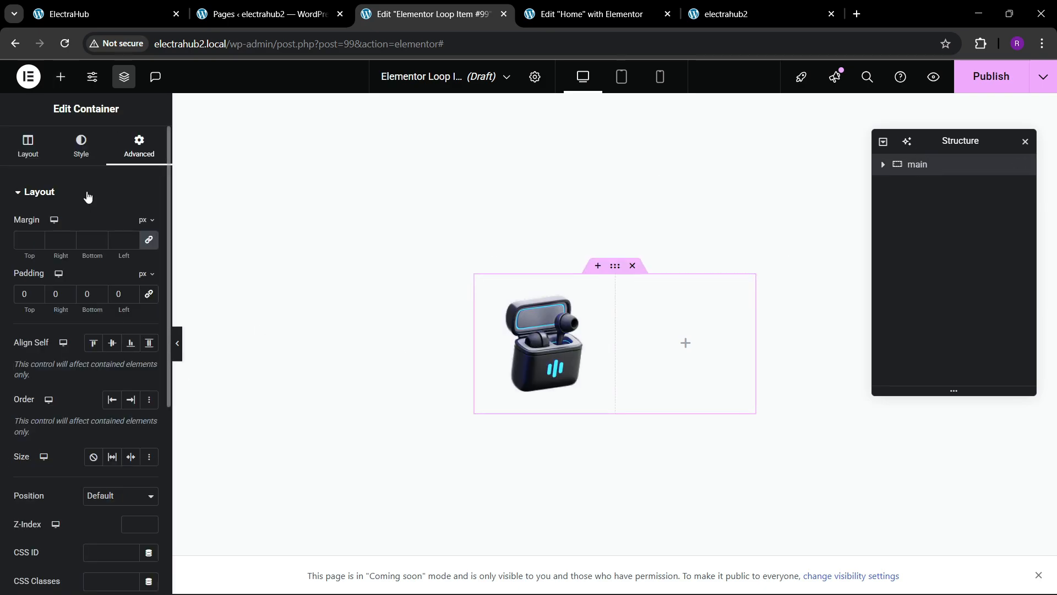
pyautogui.click(81, 147)
pyautogui.click(138, 147)
pyautogui.write('3')
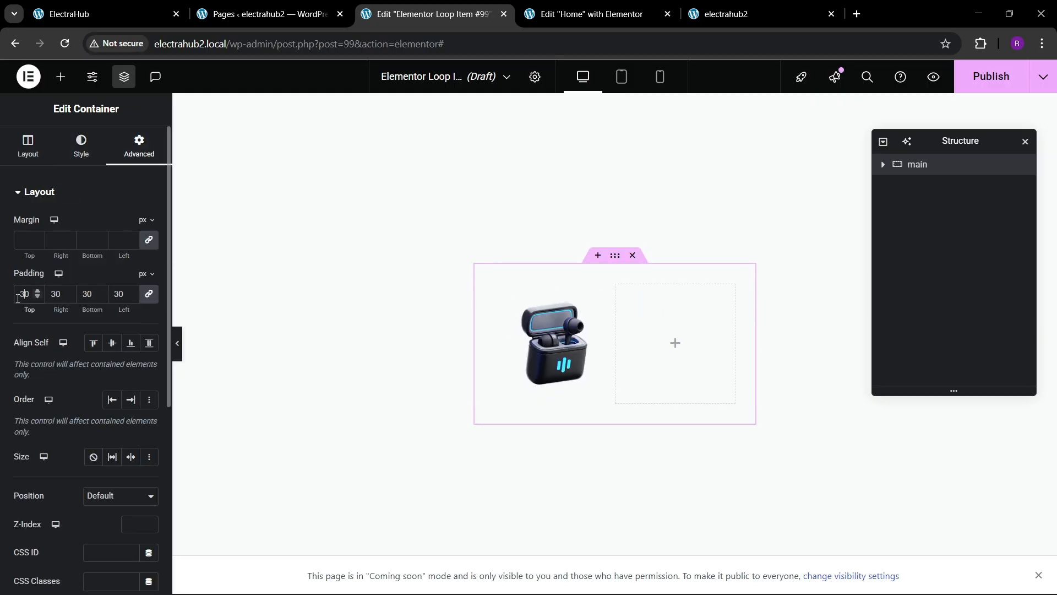
pyautogui.press('BackSpace')
pyautogui.write('2')
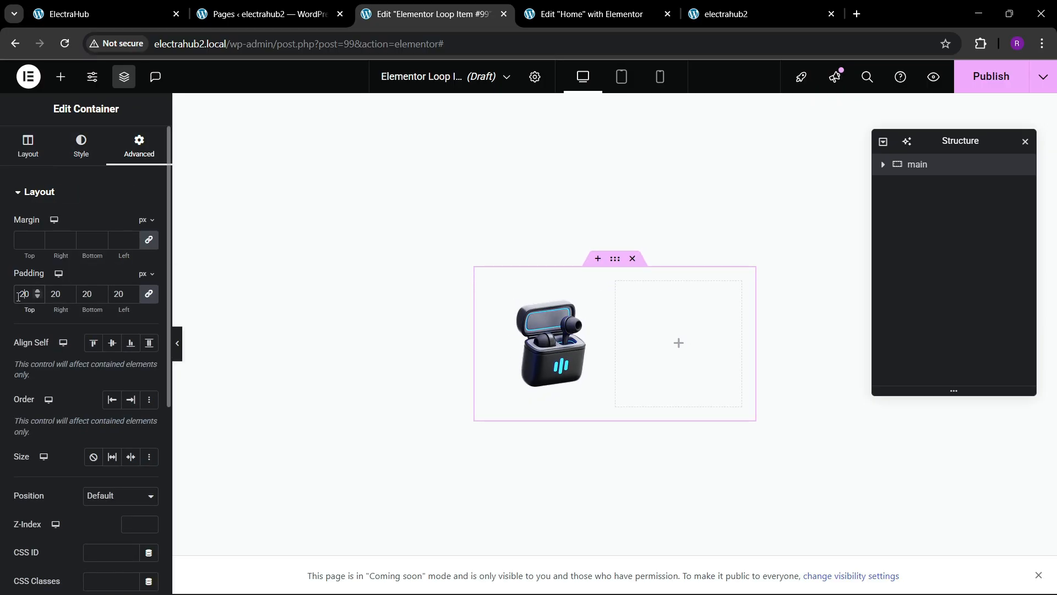
# Step: Give the outer container a solid 1 px border in the theme black global color
pyautogui.click(72, 158)
pyautogui.click(64, 341)
pyautogui.click(101, 322)
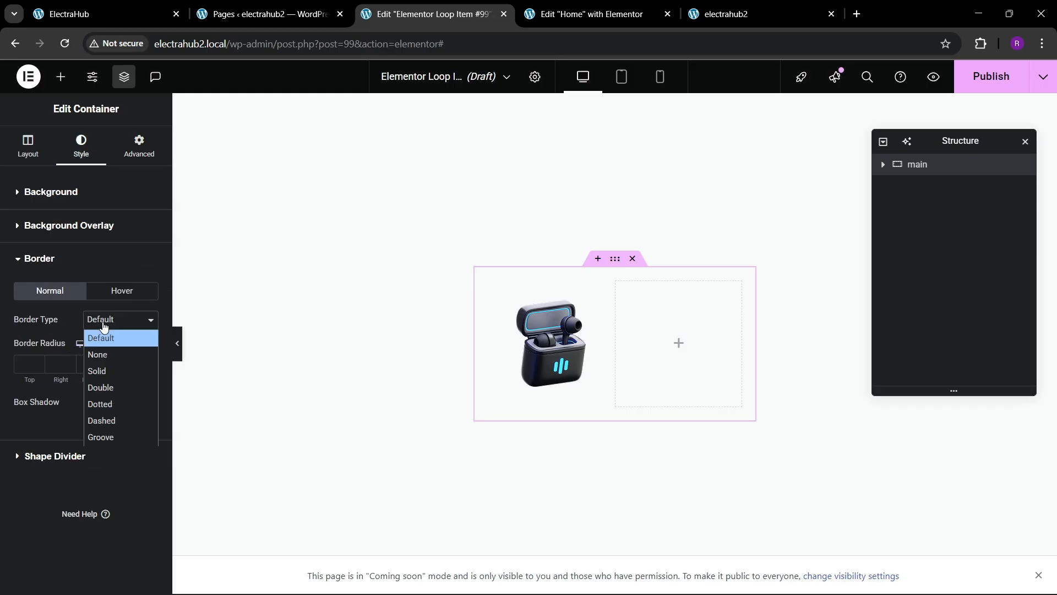
pyautogui.click(95, 371)
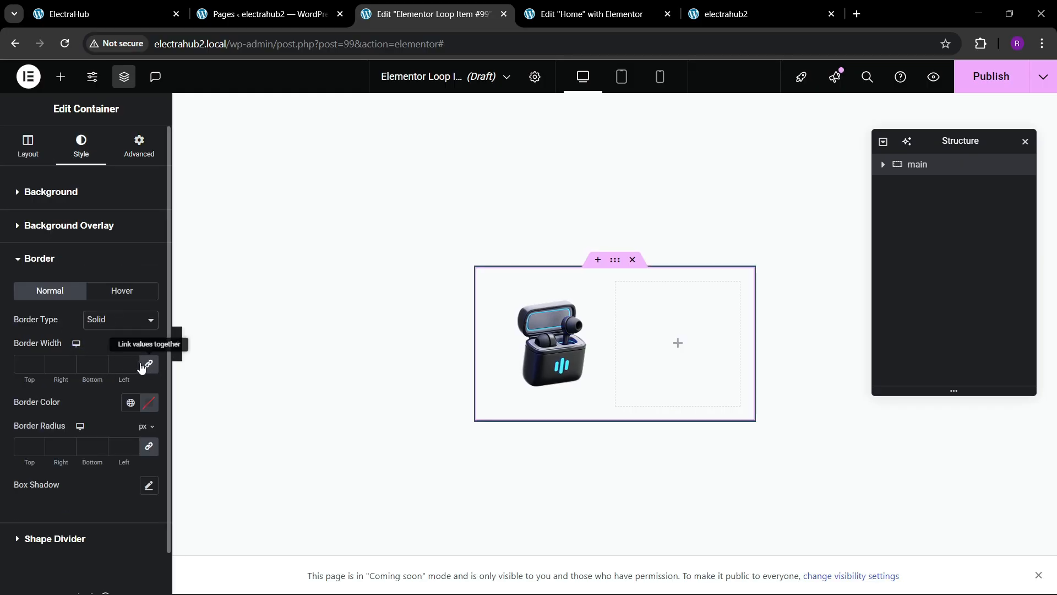
pyautogui.click(132, 361)
pyautogui.click(130, 402)
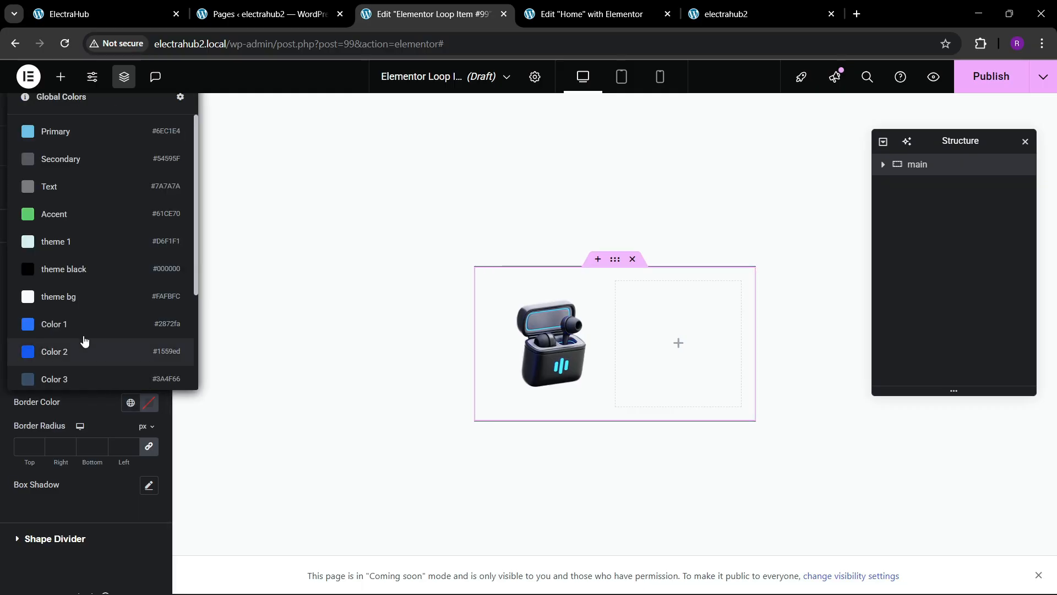
pyautogui.click(64, 270)
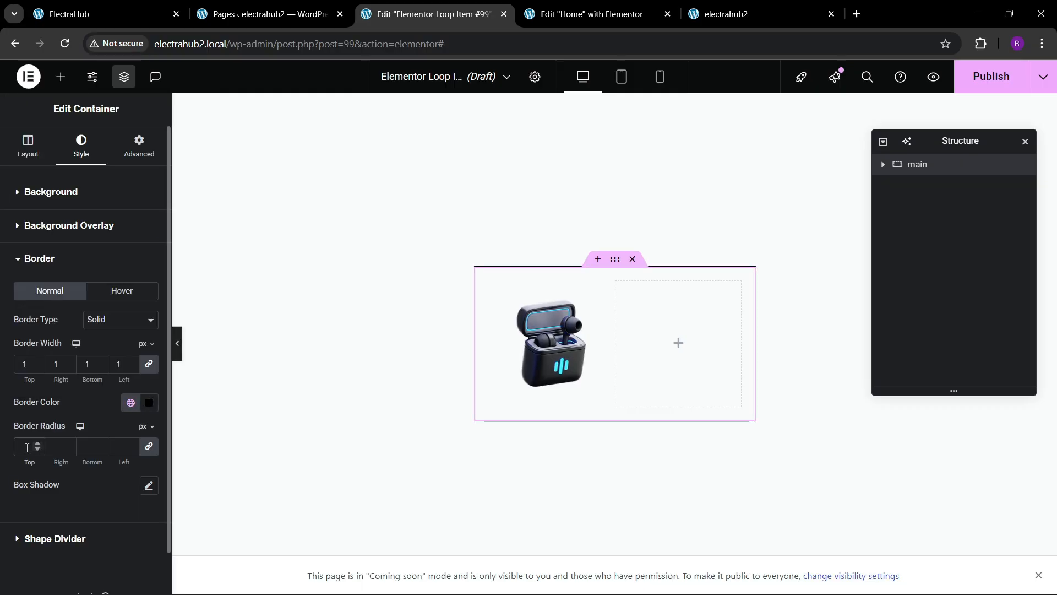
# Step: Set the outer container's border radius to 30 px and compare it with the live ElectraHub site
pyautogui.click(27, 447)
pyautogui.write('30')
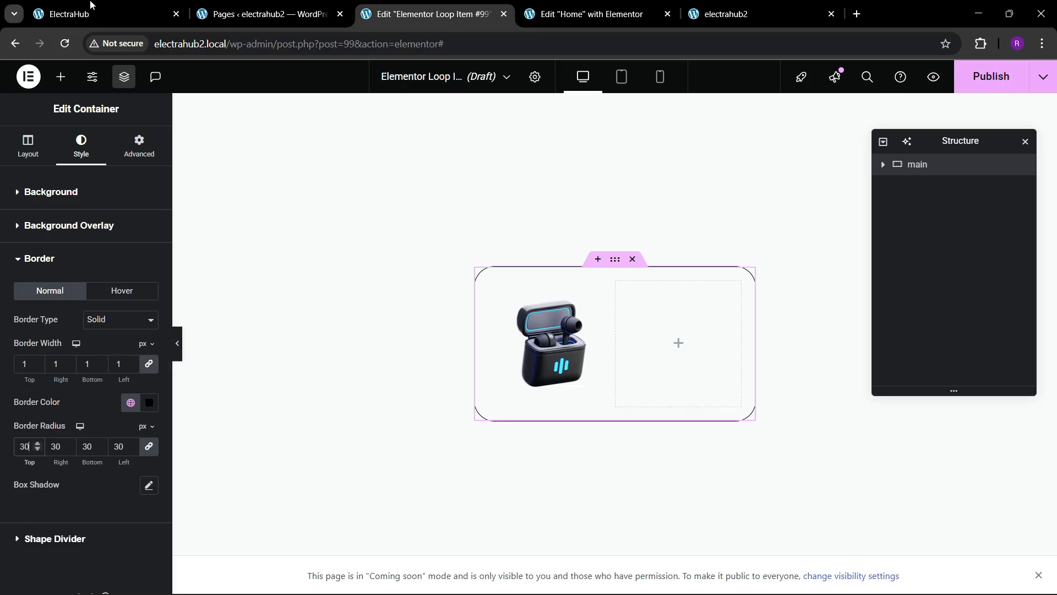
pyautogui.click(72, 14)
pyautogui.click(419, 14)
# Step: Reduce the outer container's padding to 15 px on all sides, checking against the reference site
pyautogui.click(138, 147)
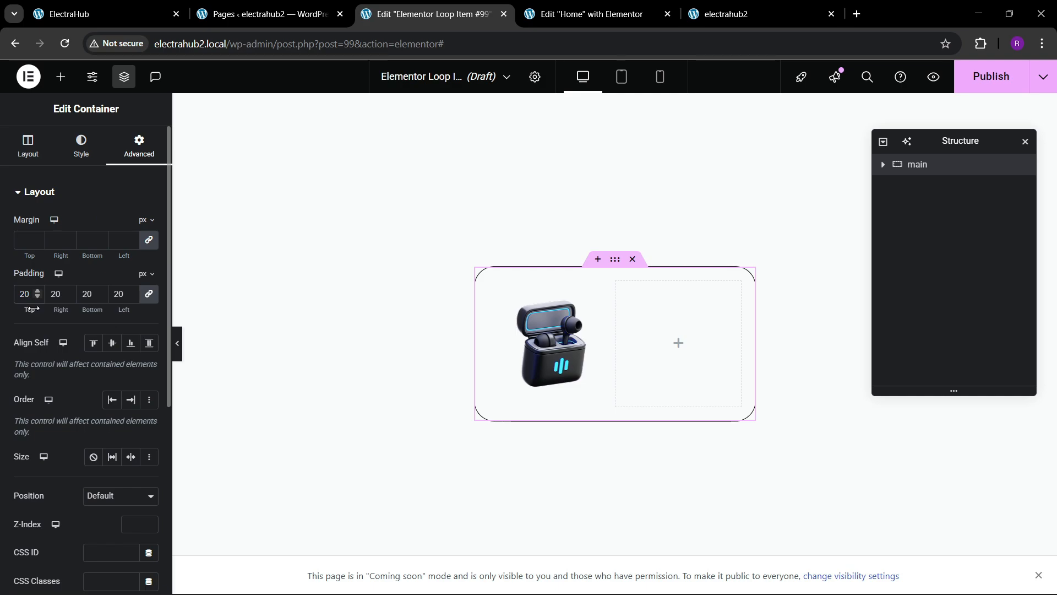
pyautogui.moveTo(32, 308); pyautogui.dragTo(31, 308)
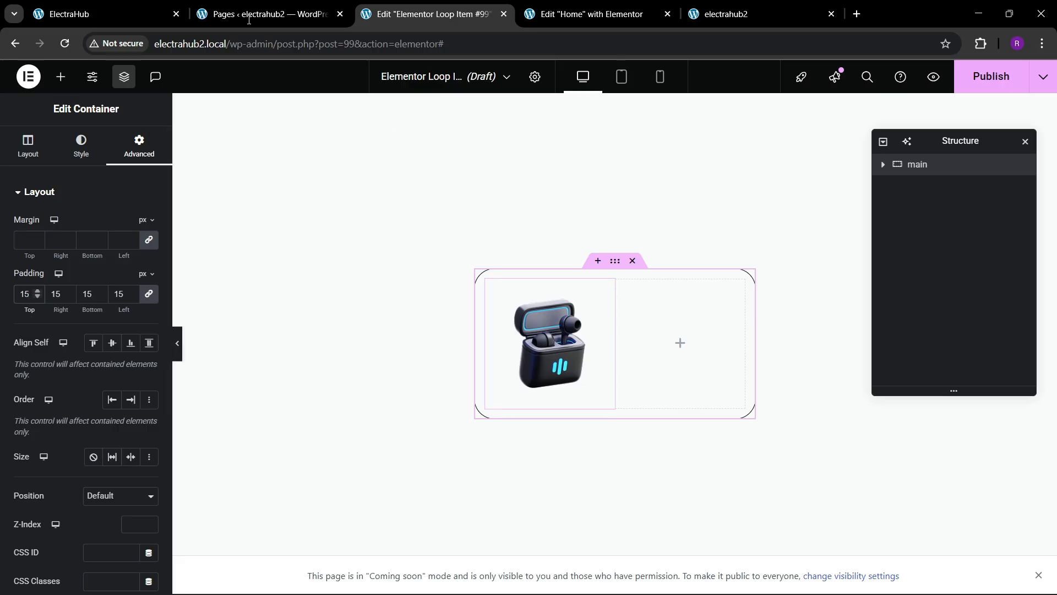
pyautogui.click(126, 13)
pyautogui.click(426, 11)
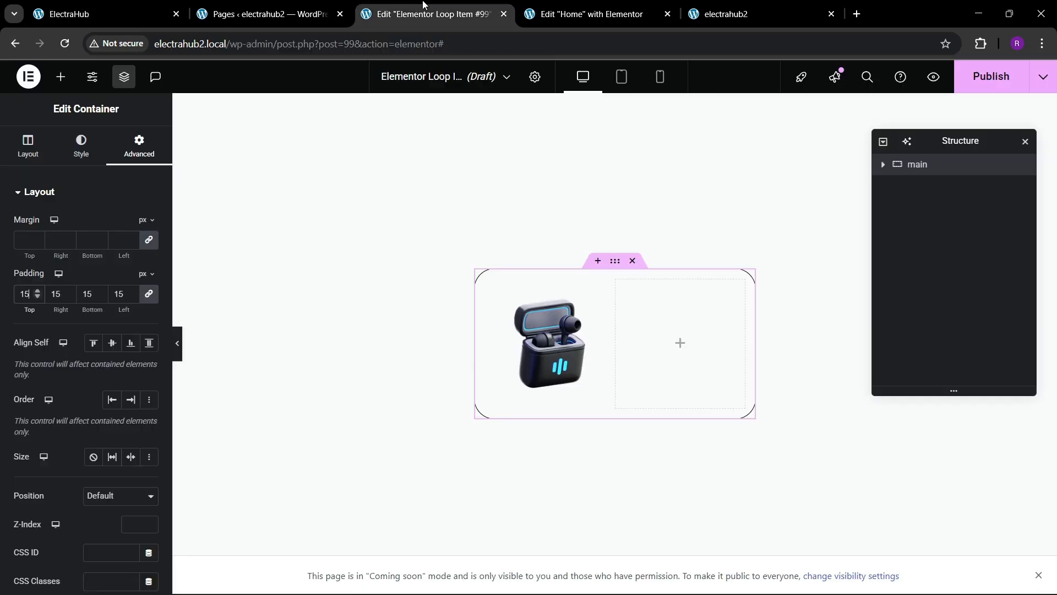
# Step: Add a Heading widget to the data container
pyautogui.click(60, 77)
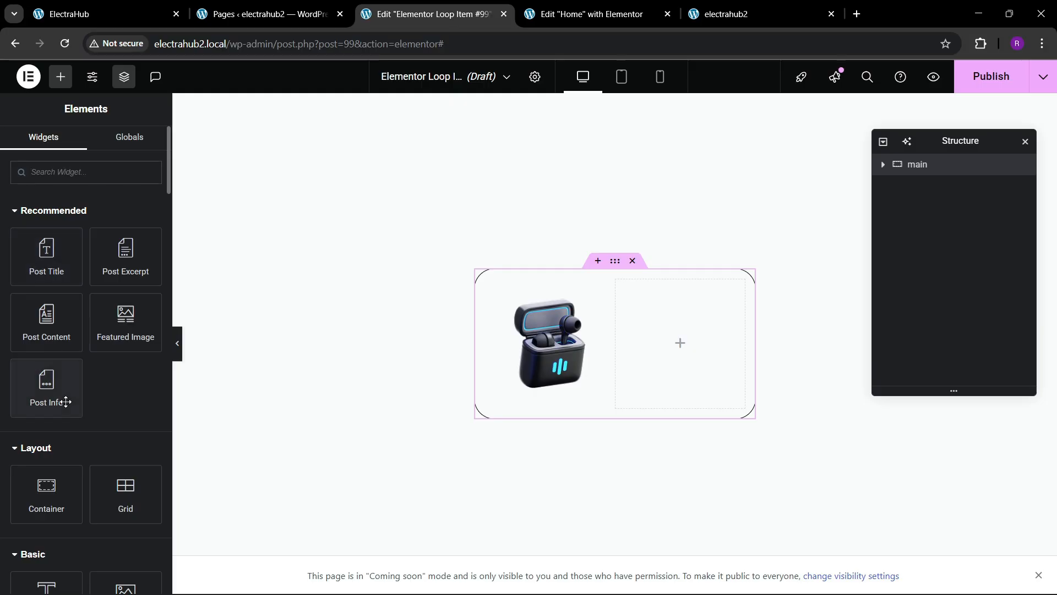
pyautogui.scroll(-3, 70, 402)
pyautogui.moveTo(52, 461); pyautogui.dragTo(649, 331)
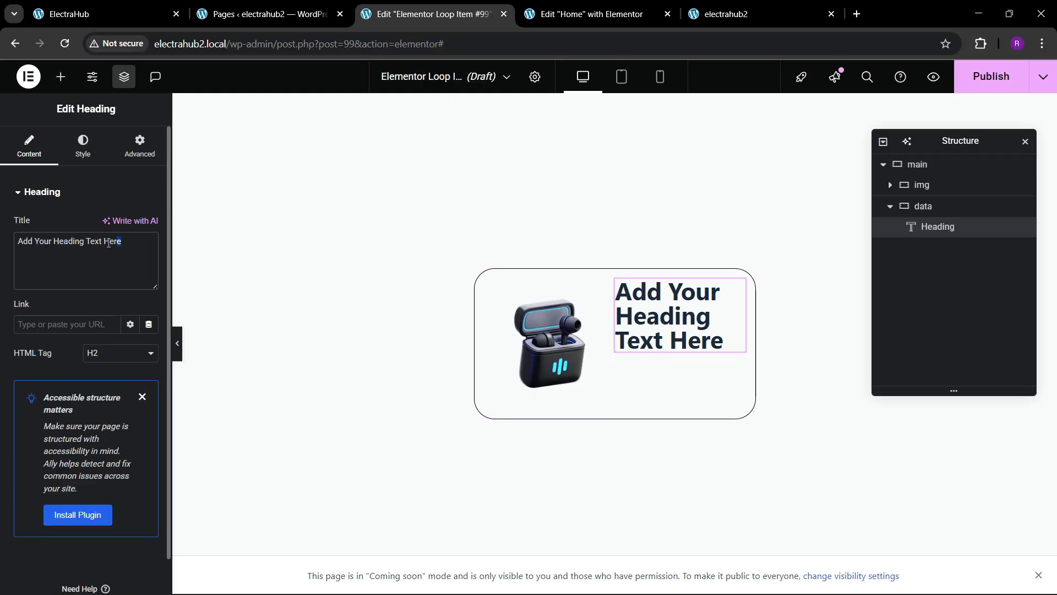
pyautogui.moveTo(108, 243); pyautogui.dragTo(19, 243)
pyautogui.click(88, 242)
# Step: Set the heading's typography size to 18 px
pyautogui.click(83, 146)
pyautogui.click(148, 265)
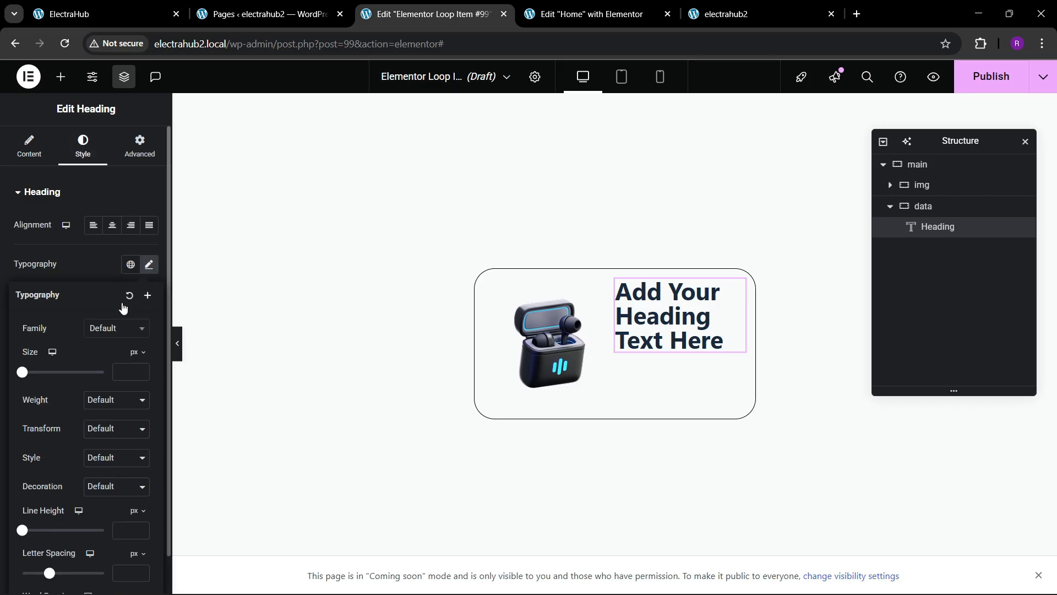
pyautogui.click(106, 338)
pyautogui.click(114, 364)
pyautogui.click(141, 372)
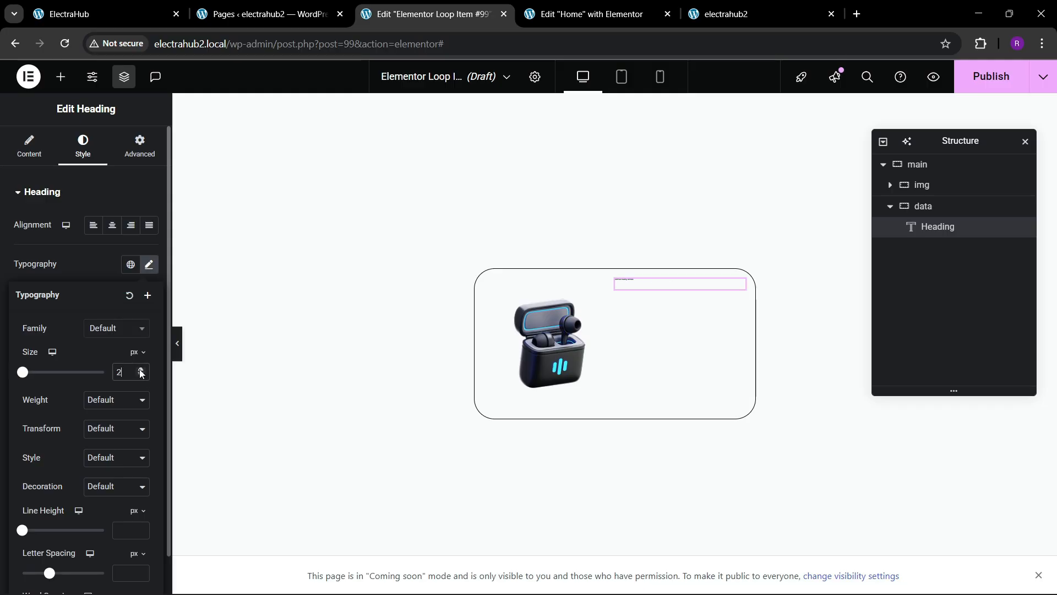
pyautogui.moveTo(141, 373); pyautogui.dragTo(141, 373)
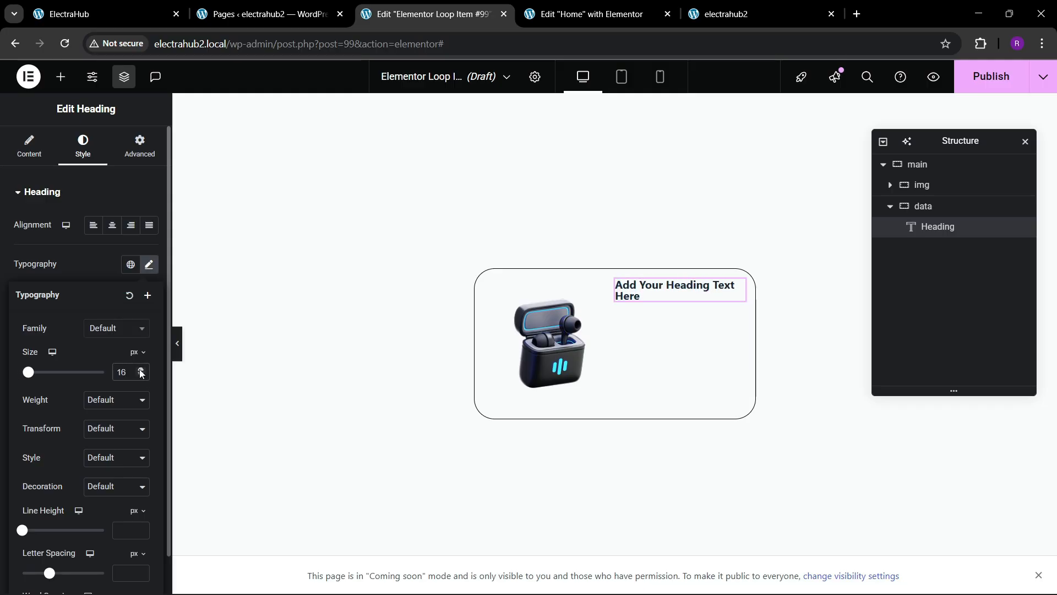
pyautogui.click(141, 372)
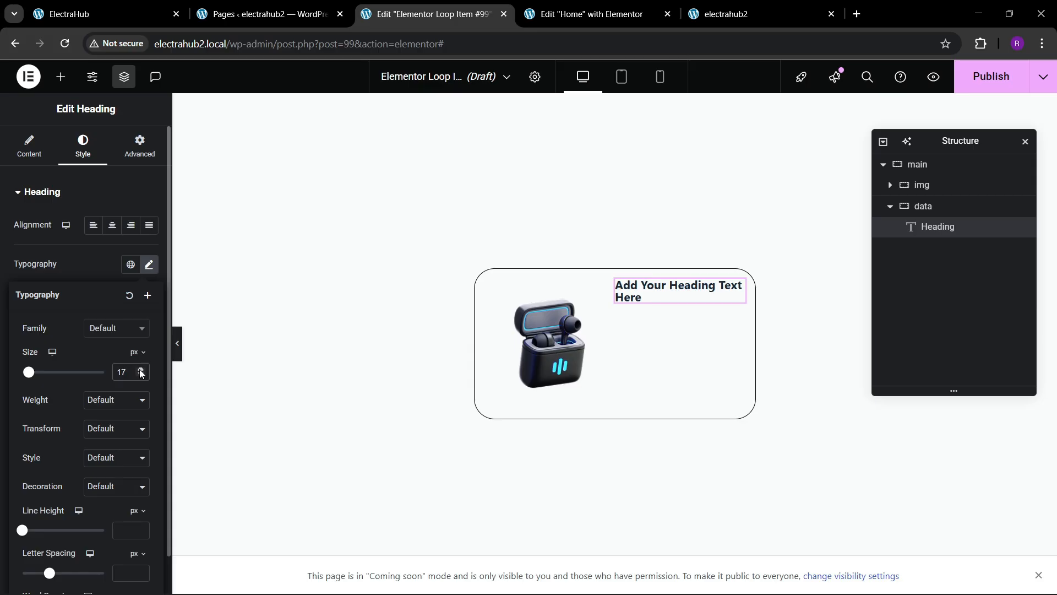
pyautogui.click(141, 372)
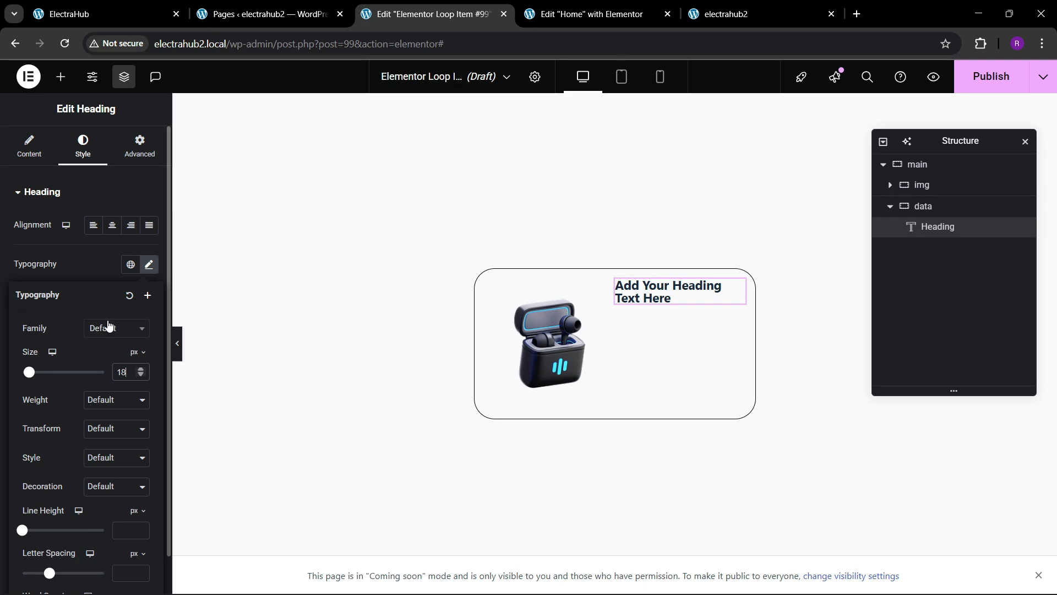
# Step: Set the heading's text color to the global Text color and its font weight to 500 (Medium)
pyautogui.click(100, 301)
pyautogui.click(130, 419)
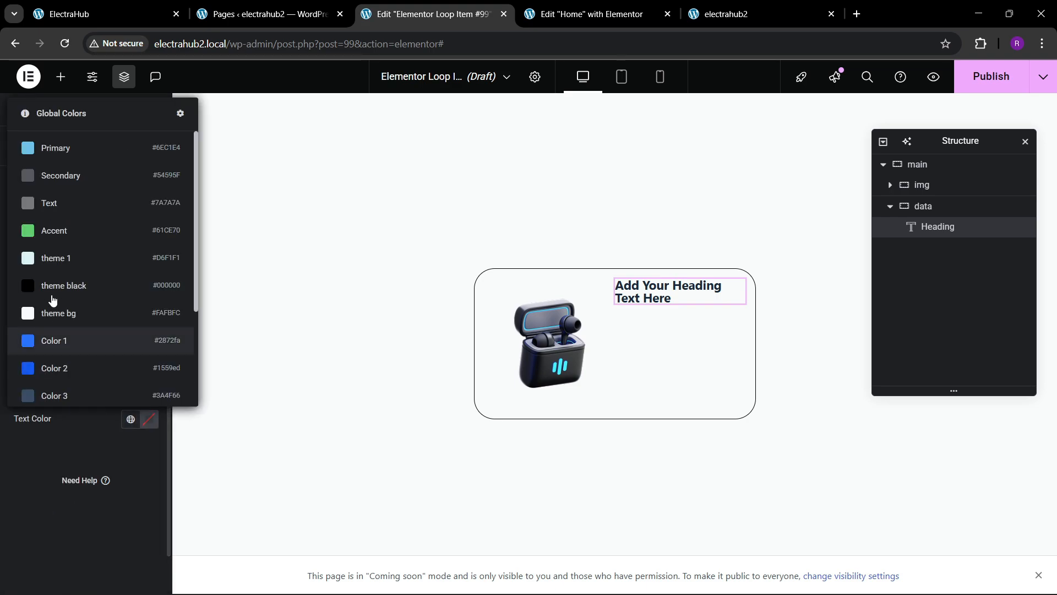
pyautogui.click(59, 181)
pyautogui.click(148, 269)
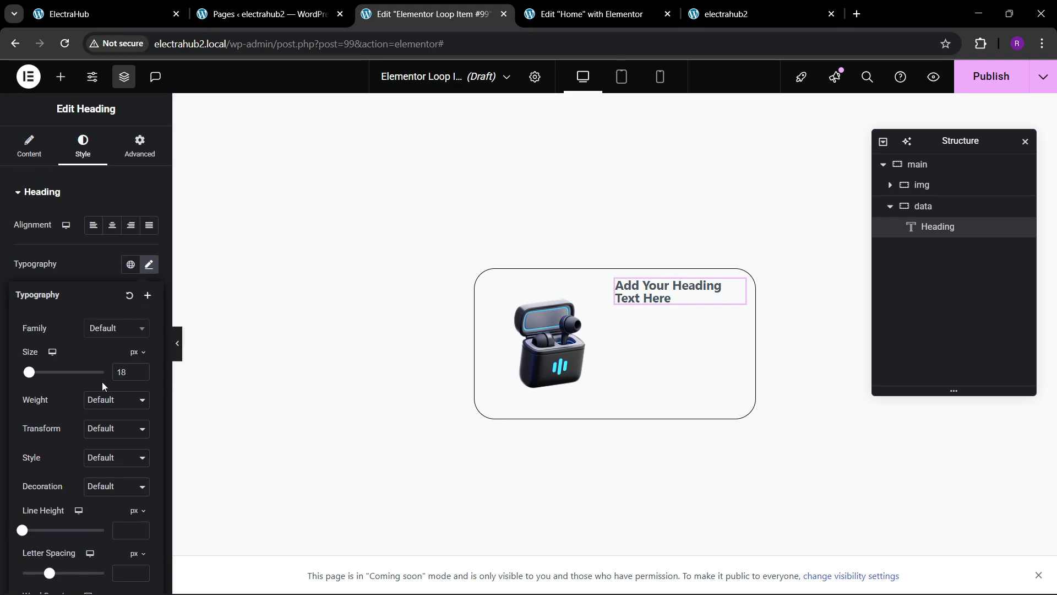
pyautogui.click(115, 400)
pyautogui.click(113, 265)
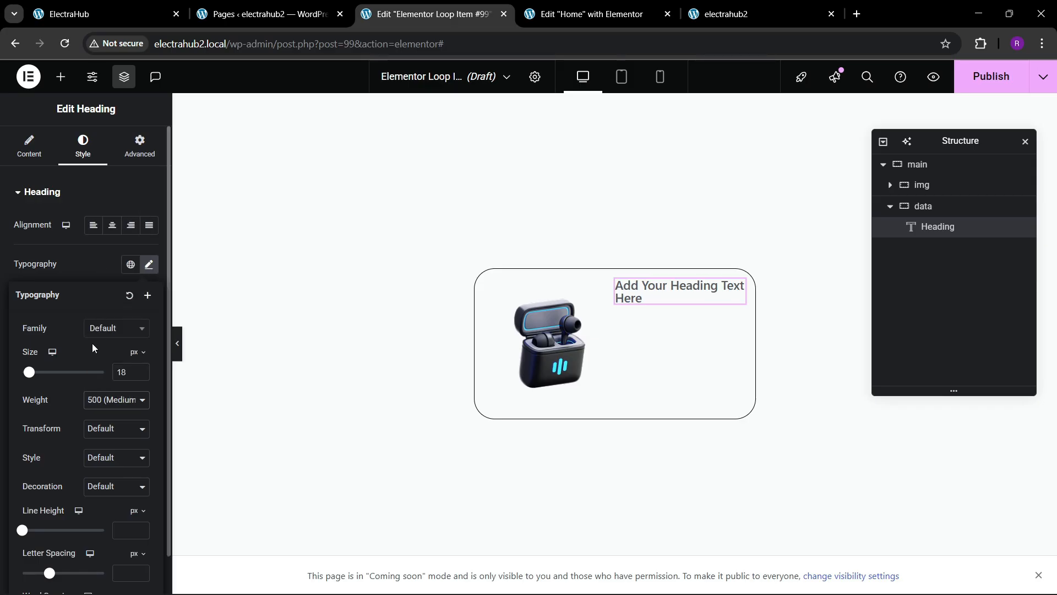
# Step: Set the heading's title to the dynamic Product Terms tag, checking the live reference site
pyautogui.click(29, 144)
pyautogui.click(149, 242)
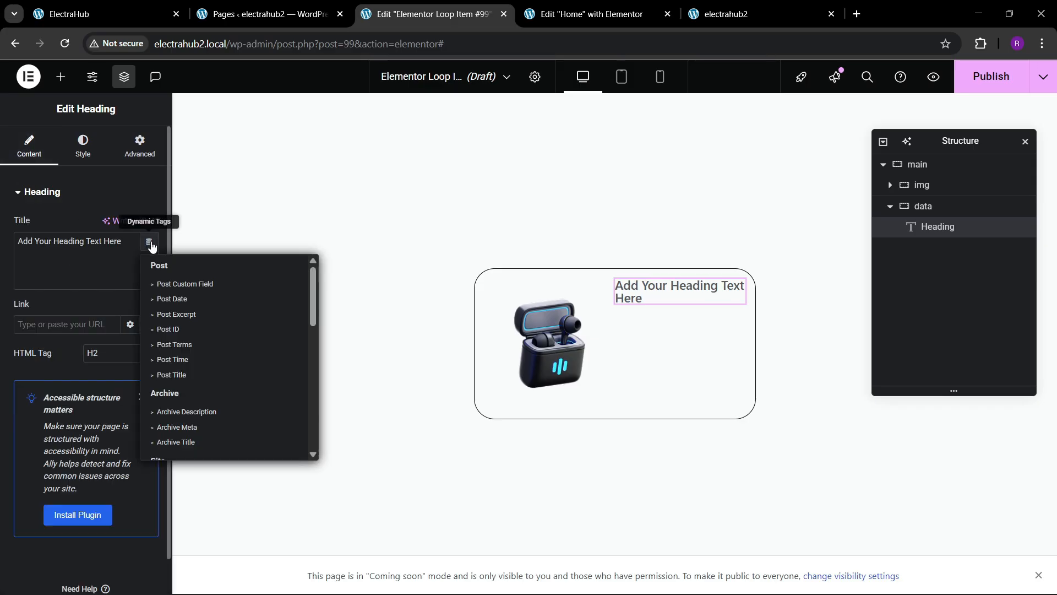
pyautogui.scroll(-8, 205, 363)
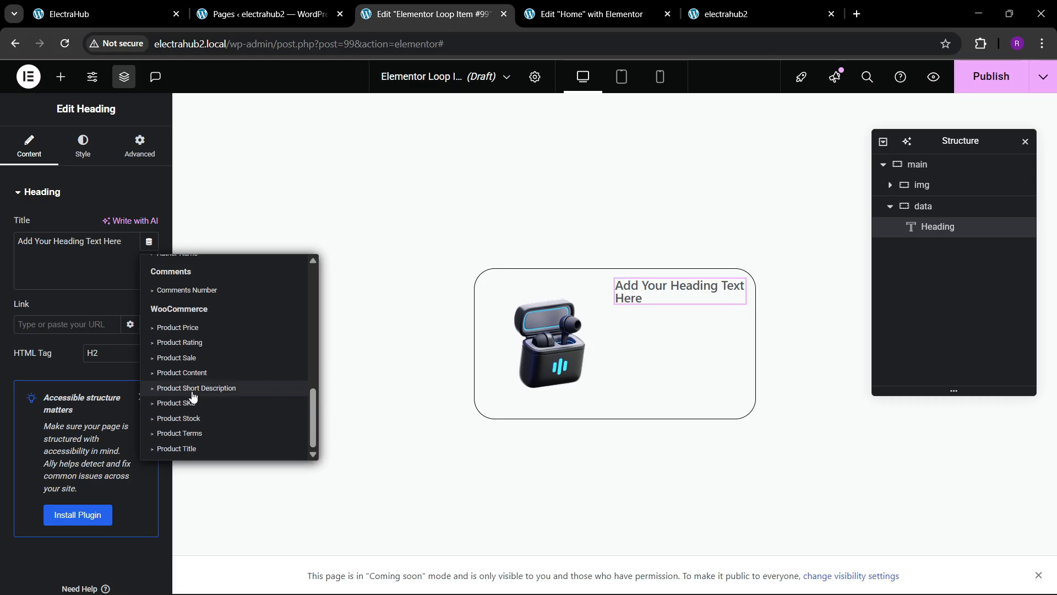
pyautogui.click(138, 13)
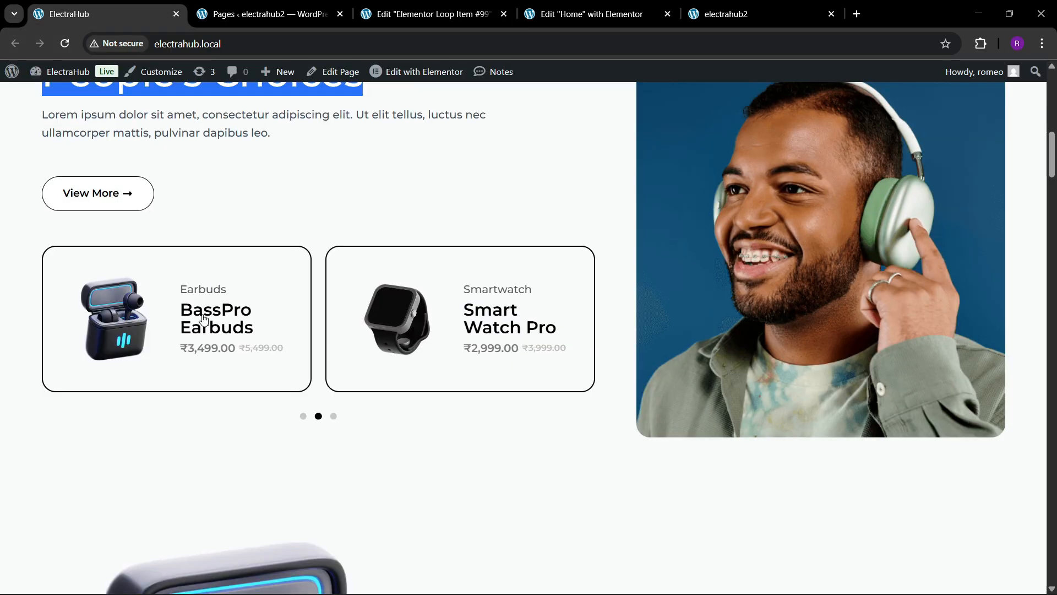
pyautogui.click(407, 5)
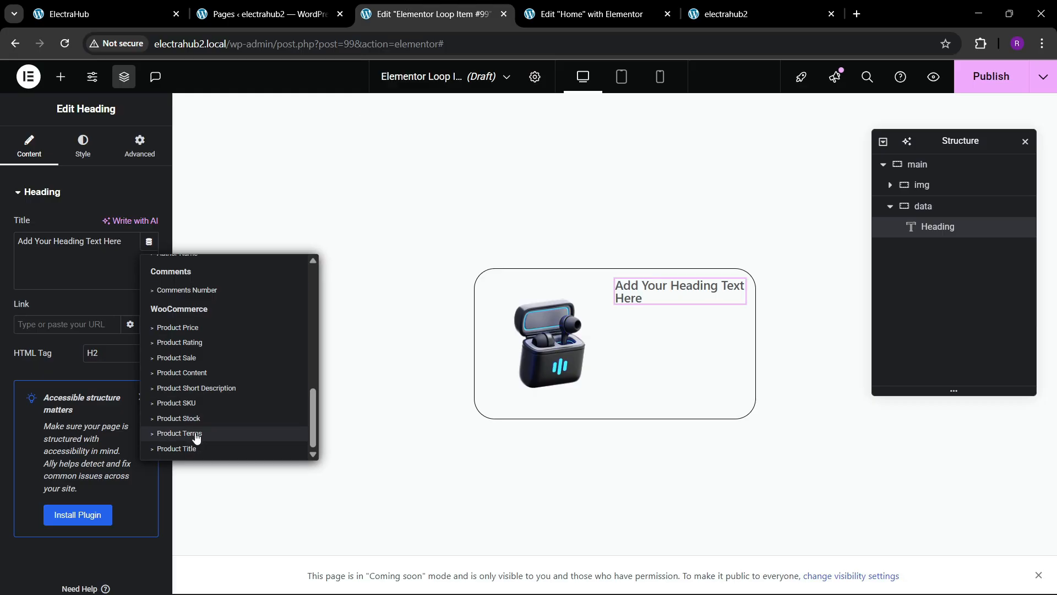
pyautogui.click(179, 433)
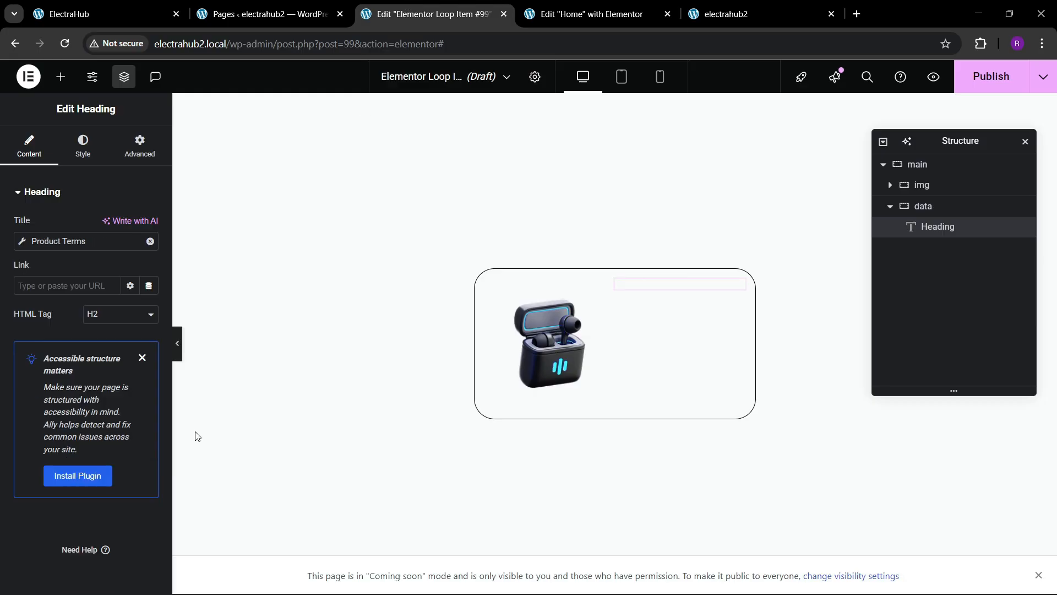
# Step: Set the Product Terms taxonomy to Product categories and clear the "Categories:" text before the terms
pyautogui.click(23, 245)
pyautogui.click(141, 304)
pyautogui.click(135, 338)
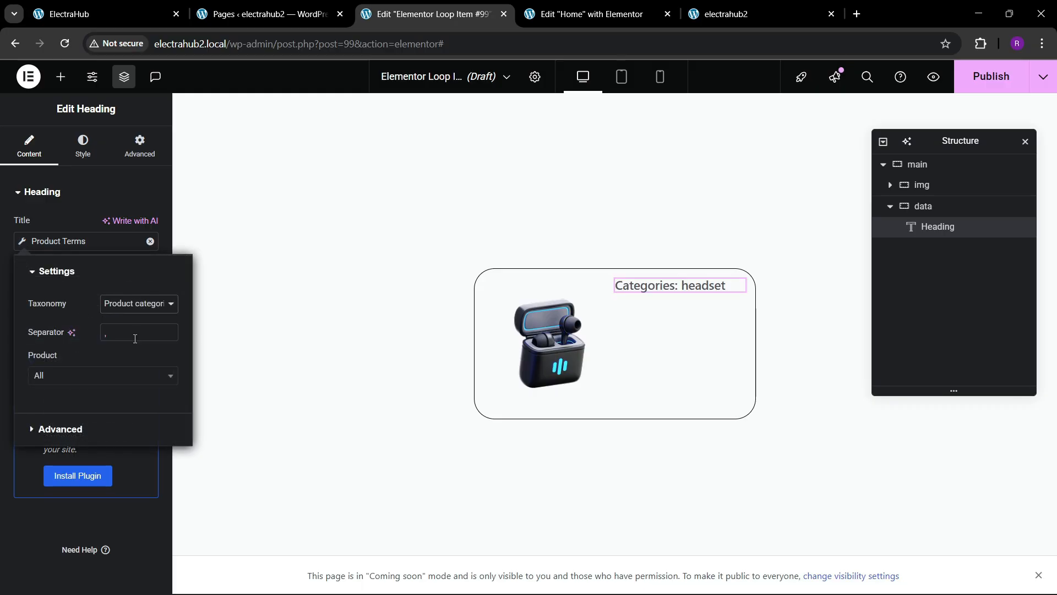
pyautogui.click(52, 429)
pyautogui.moveTo(150, 335); pyautogui.dragTo(68, 334)
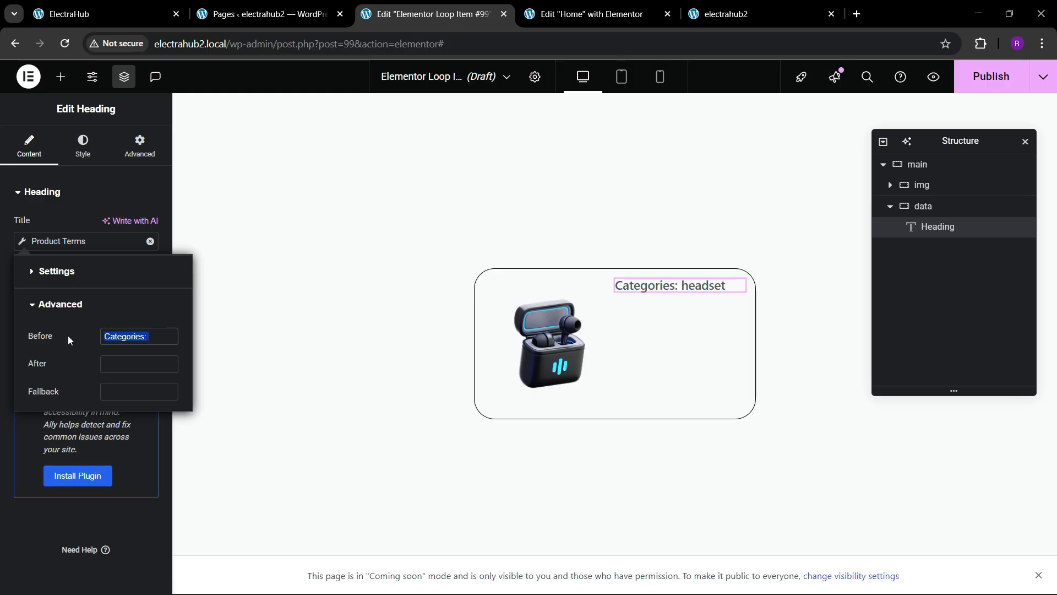
pyautogui.press('BackSpace')
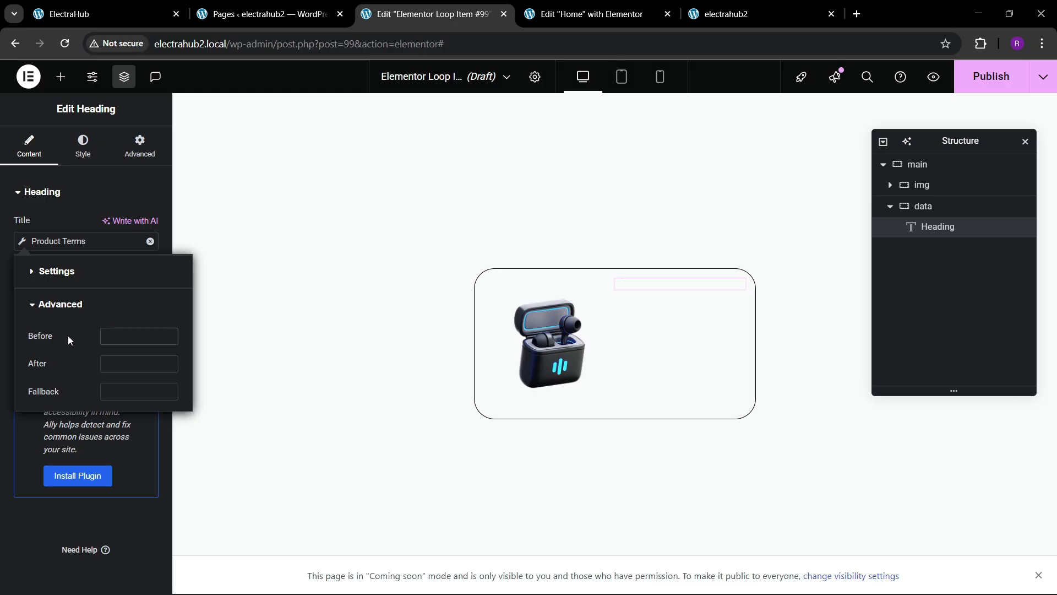
pyautogui.click(50, 238)
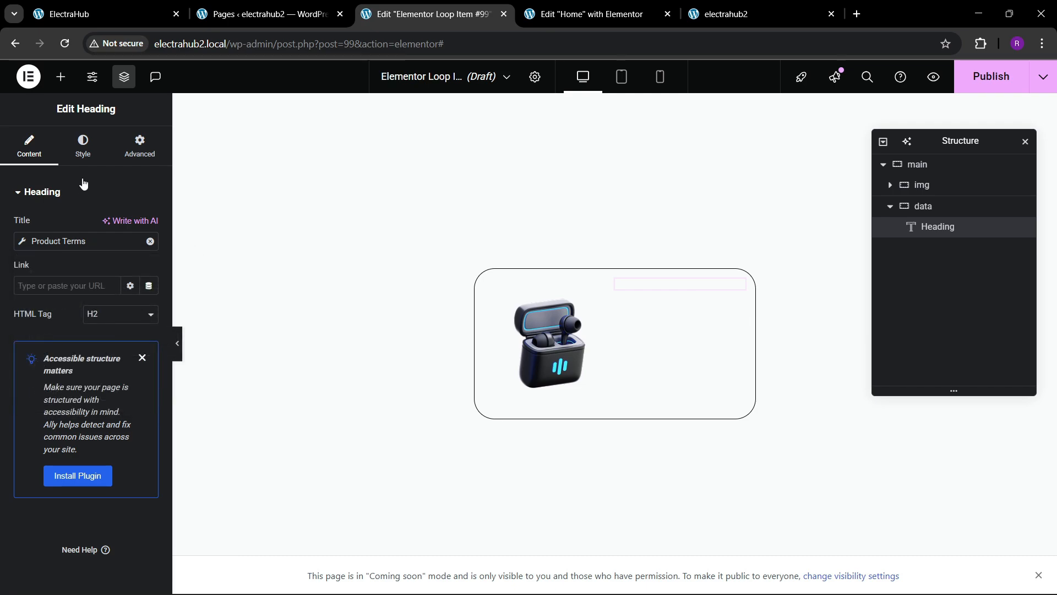
# Step: Set the heading's text transform to Capitalize and compare it with the live site
pyautogui.click(84, 156)
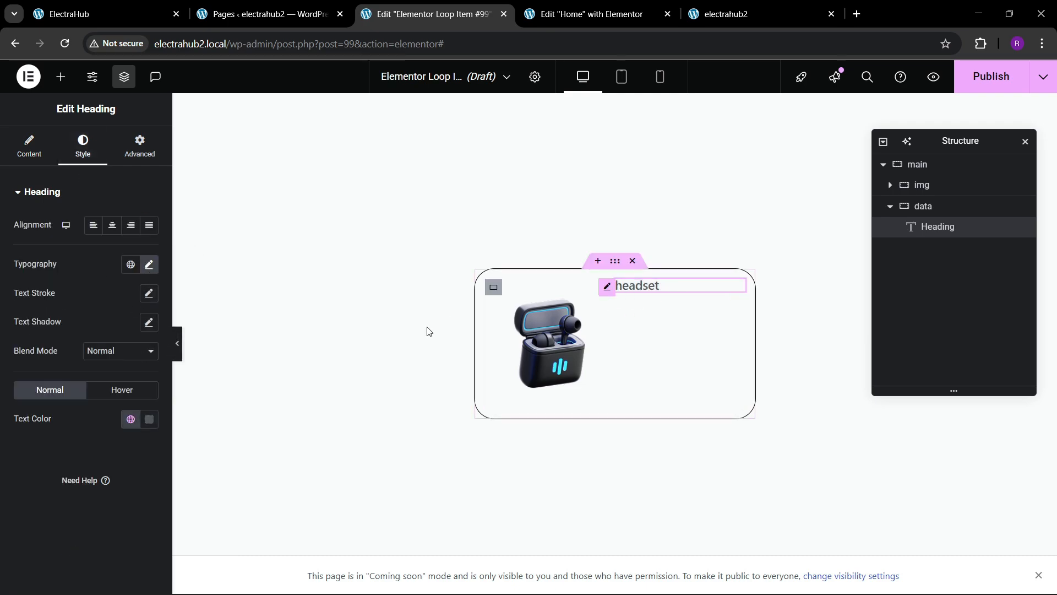
pyautogui.click(148, 264)
pyautogui.click(110, 427)
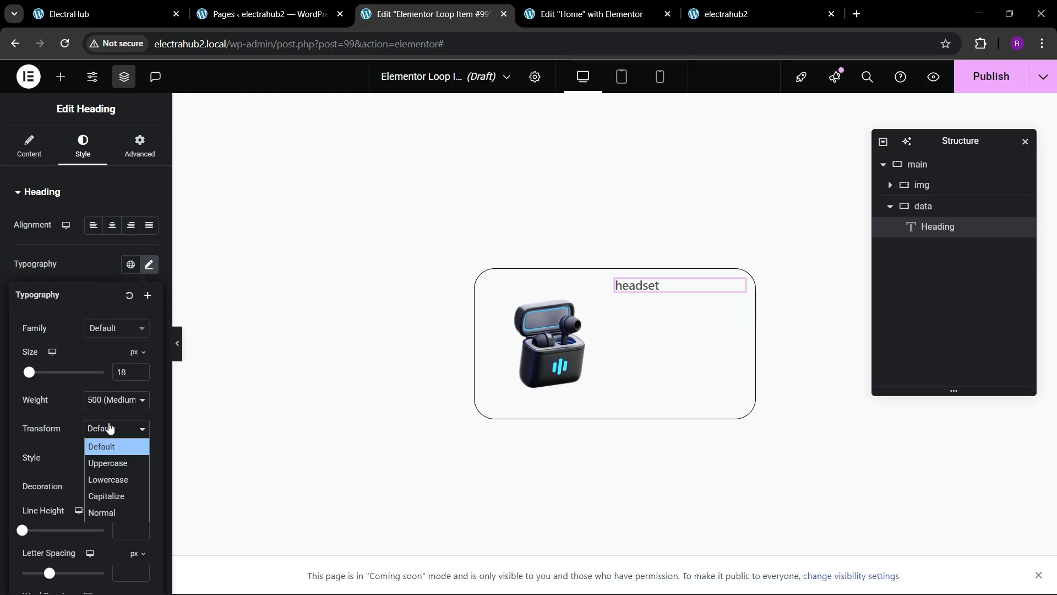
pyautogui.click(107, 495)
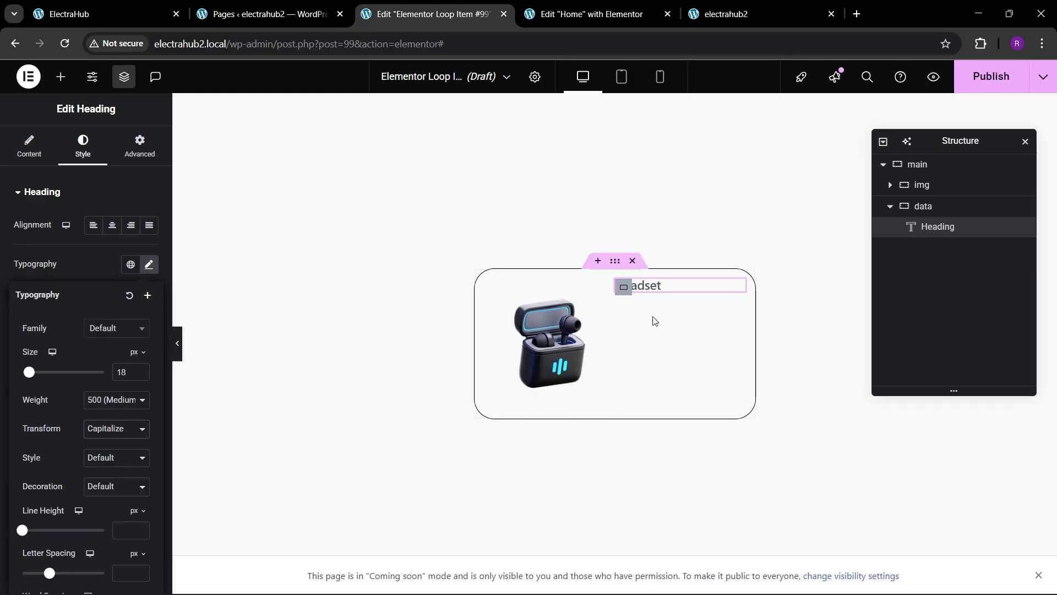
pyautogui.click(110, 14)
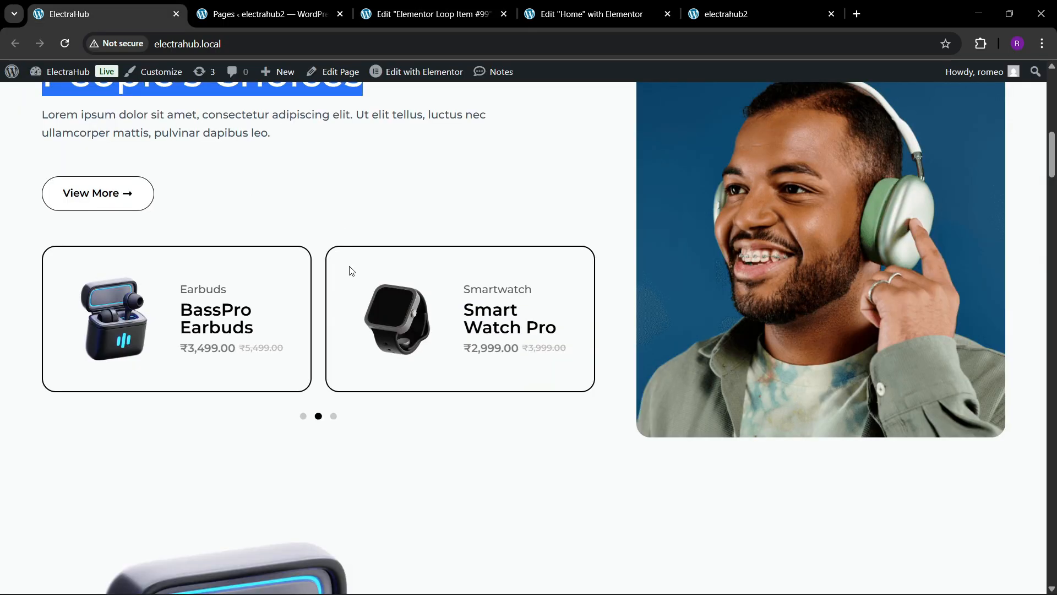
pyautogui.click(435, 14)
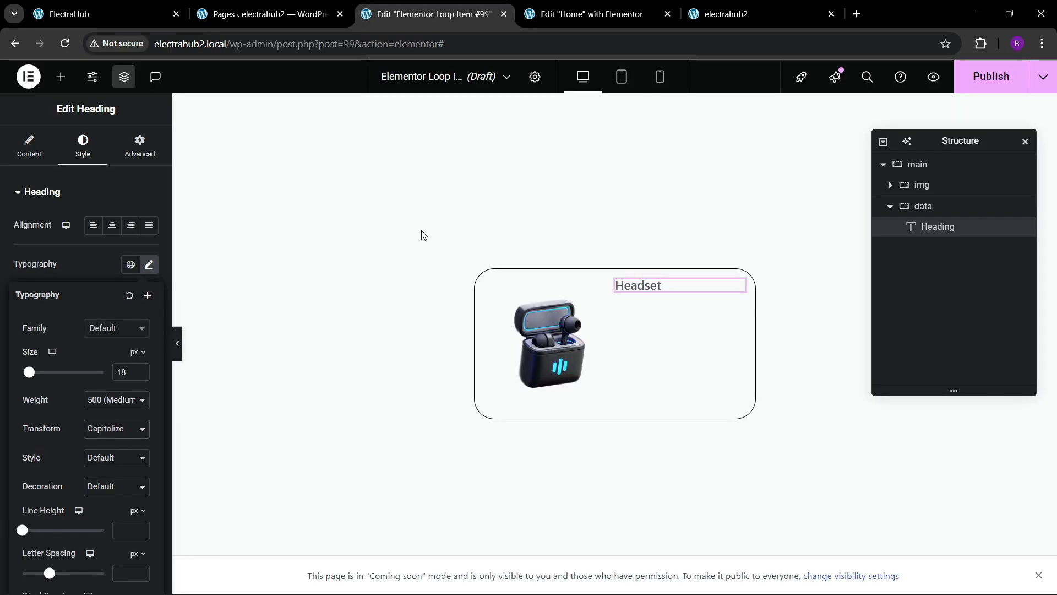
# Step: Center the data container's content vertically and align its items to the start
pyautogui.click(928, 207)
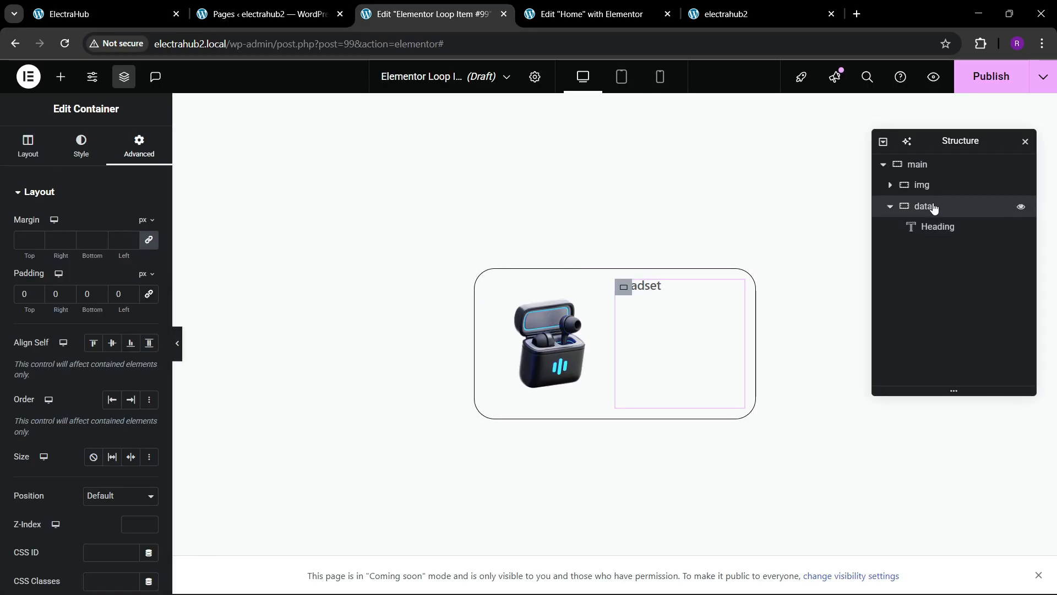
pyautogui.click(28, 146)
pyautogui.click(50, 469)
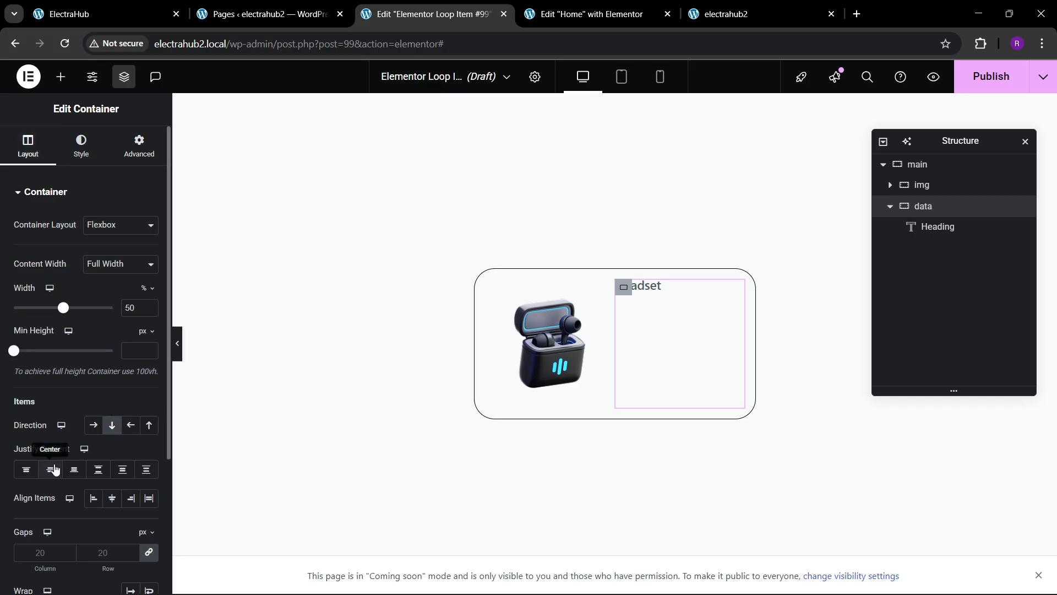
pyautogui.click(94, 498)
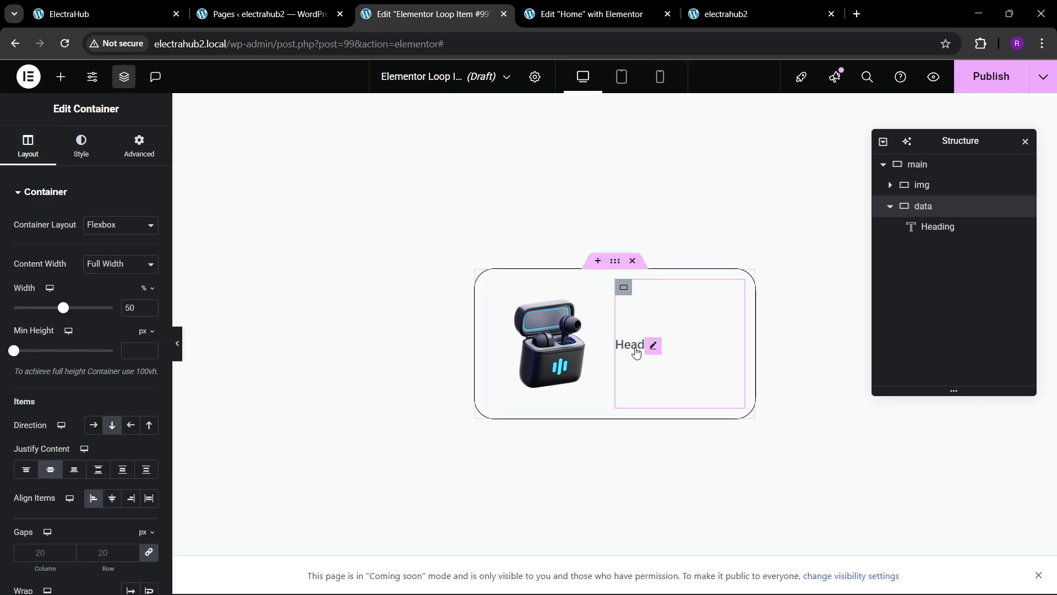
# Step: Duplicate the heading widget inside the data container
pyautogui.click(654, 347)
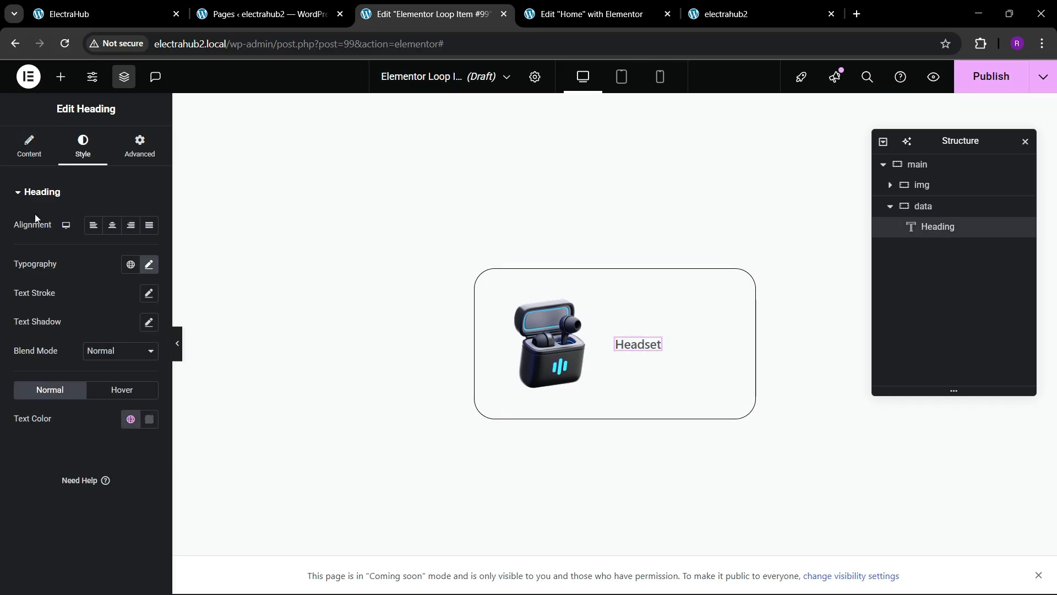
pyautogui.rightClick(654, 351)
pyautogui.click(684, 312)
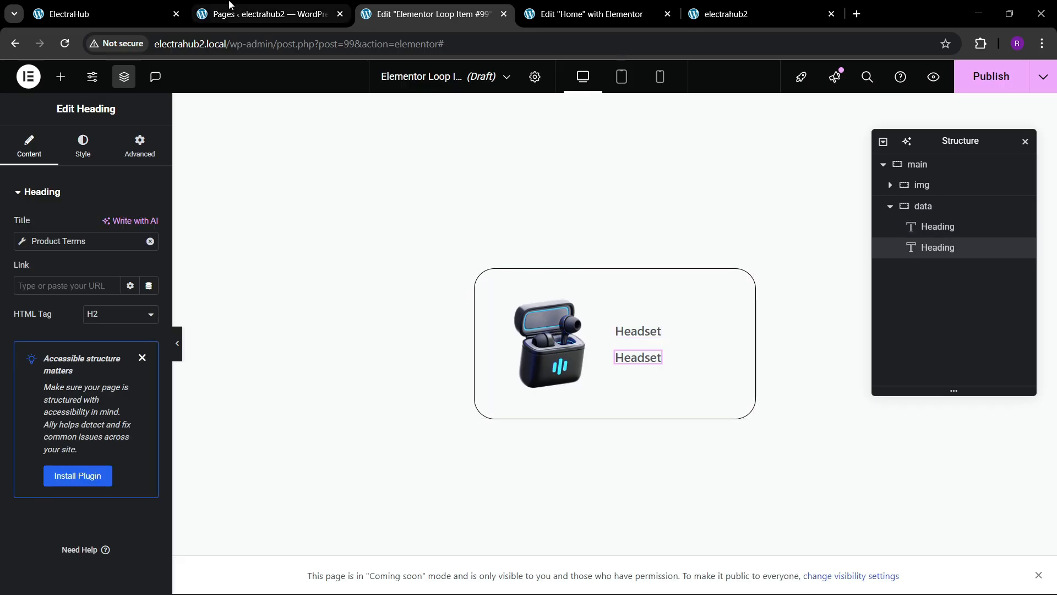
pyautogui.click(166, 5)
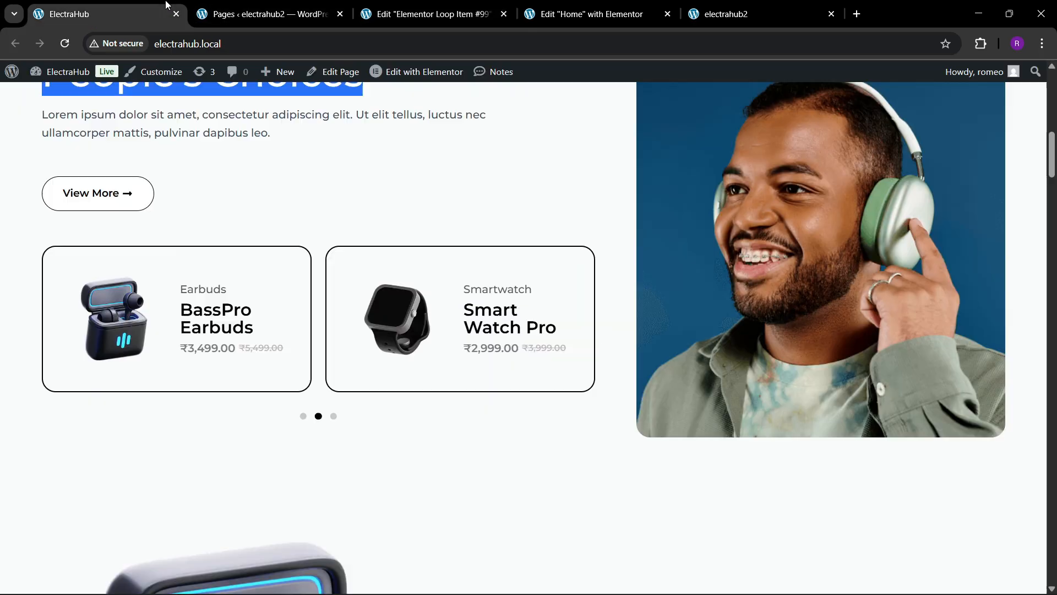
pyautogui.click(470, 8)
# Step: Set the duplicated heading's font size to 25 px, comparing against the live site
pyautogui.click(83, 147)
pyautogui.click(148, 264)
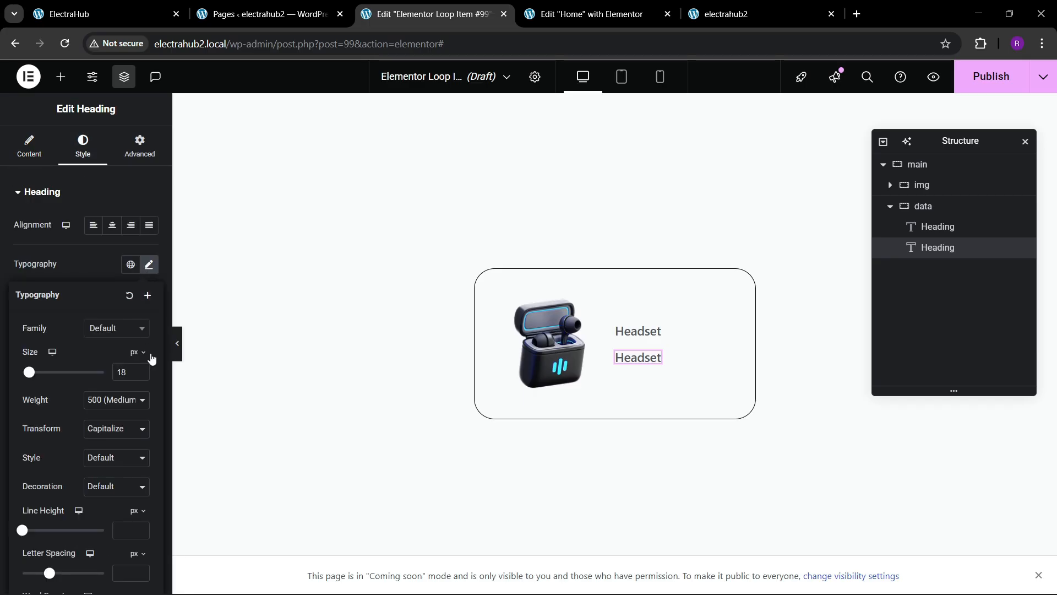
pyautogui.scroll(15, 143, 368)
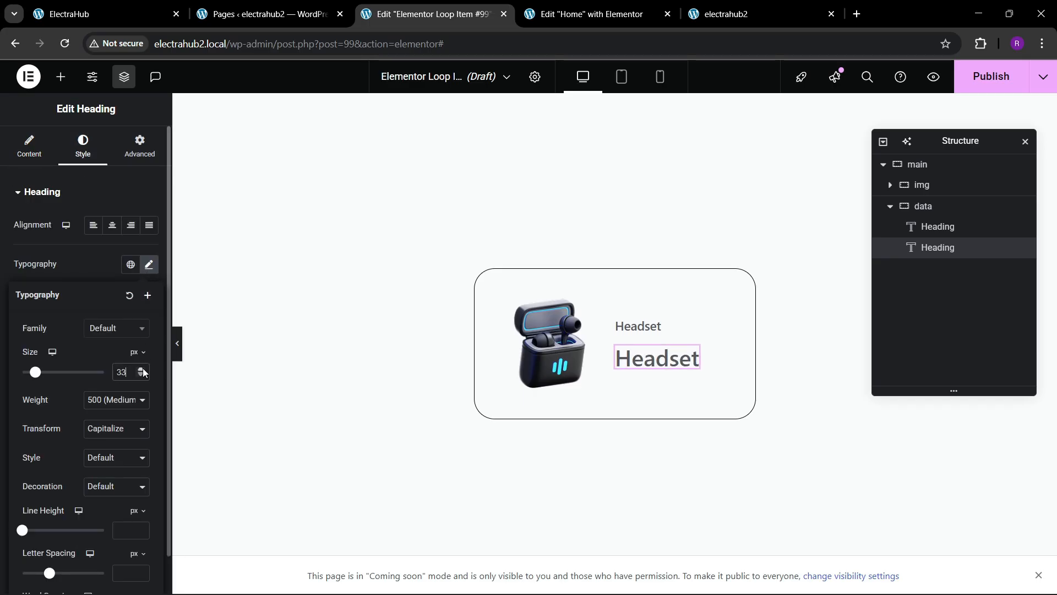
pyautogui.scroll(-7, 142, 374)
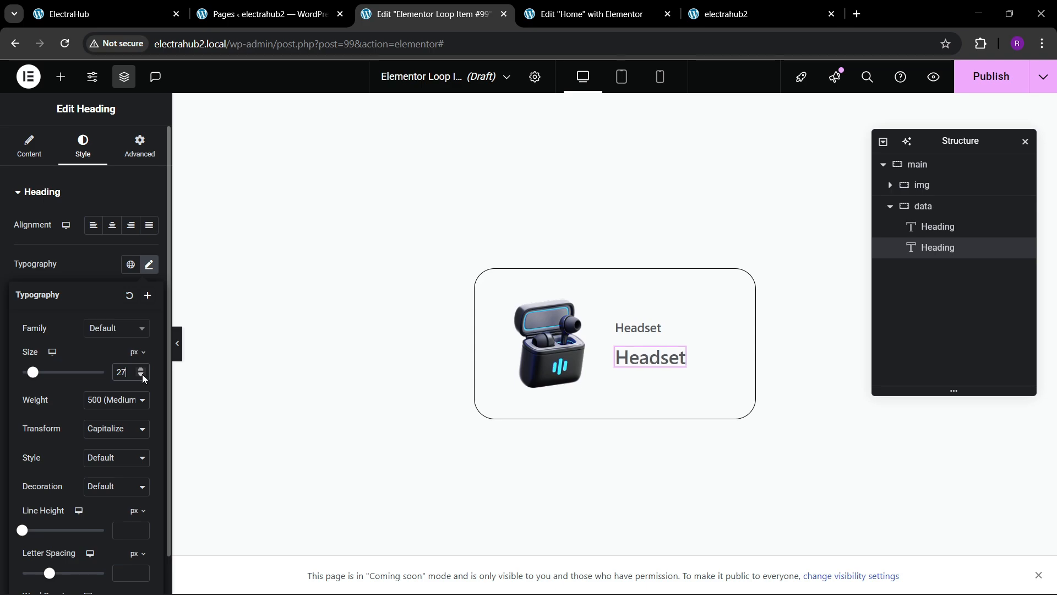
pyautogui.scroll(-1, 142, 374)
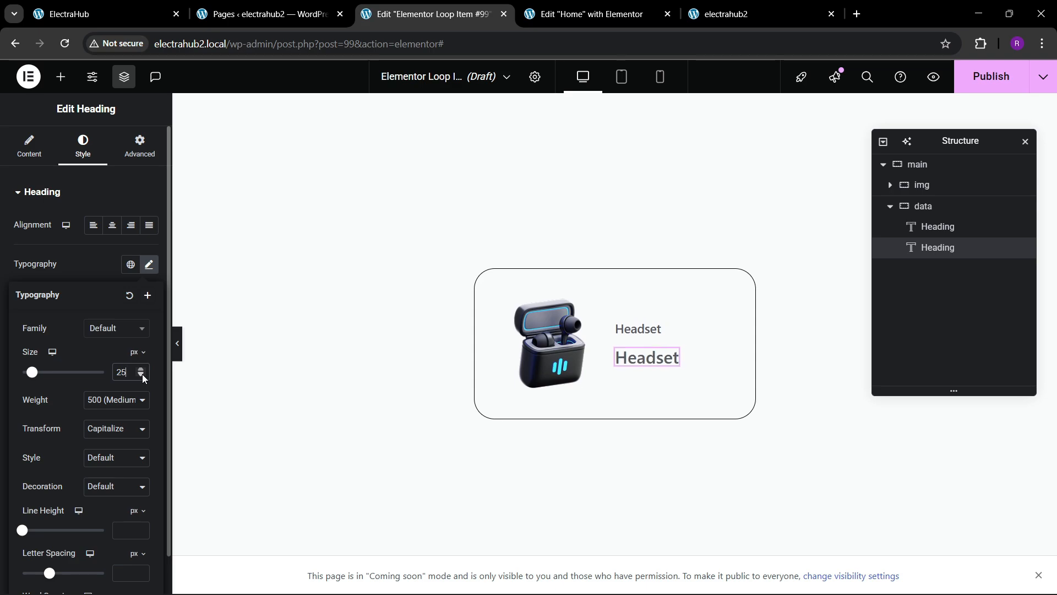
pyautogui.click(138, 5)
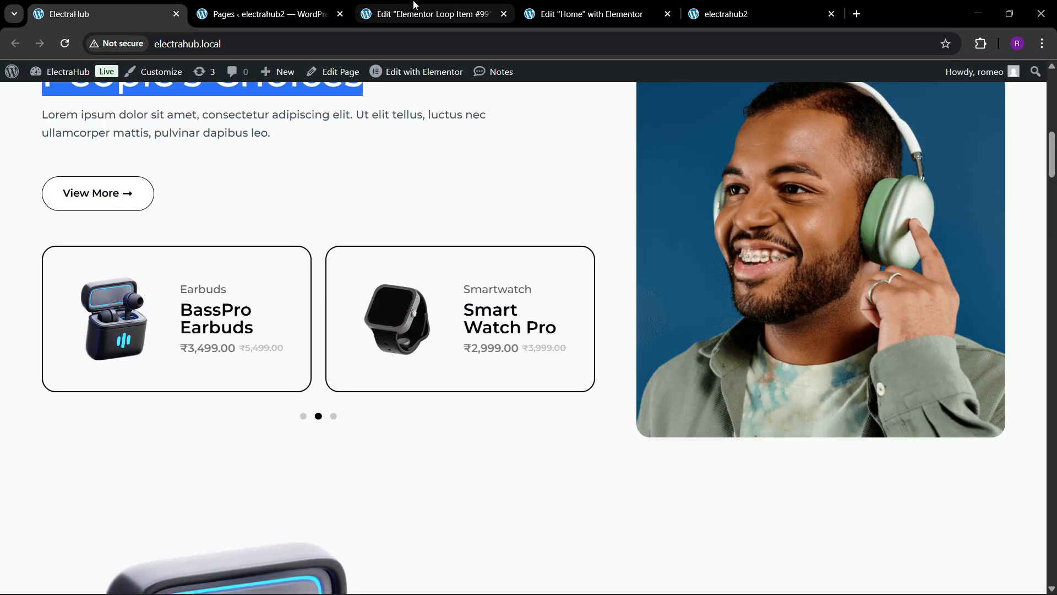
pyautogui.click(404, 15)
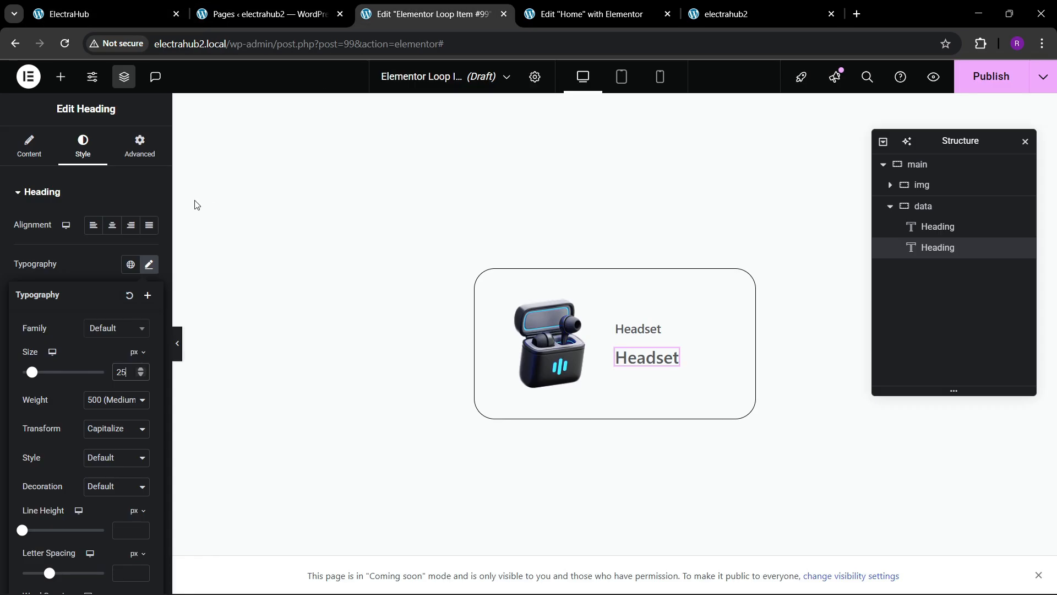
pyautogui.click(86, 282)
# Step: Replace the duplicated heading's title with the dynamic Product Title tag and compare with the live site
pyautogui.click(24, 159)
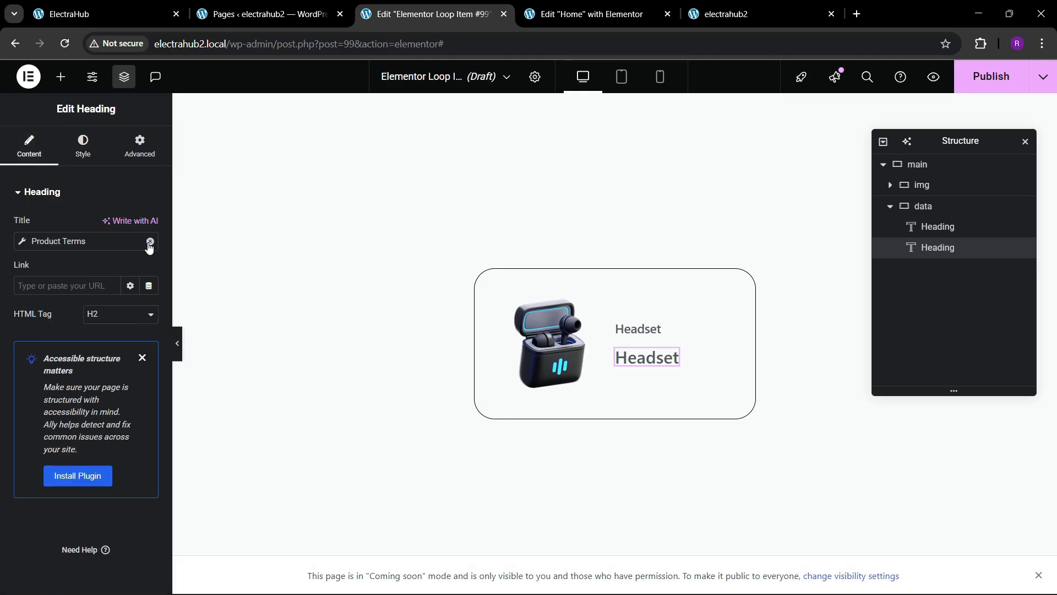
pyautogui.click(149, 242)
pyautogui.click(149, 241)
pyautogui.scroll(-2, 200, 380)
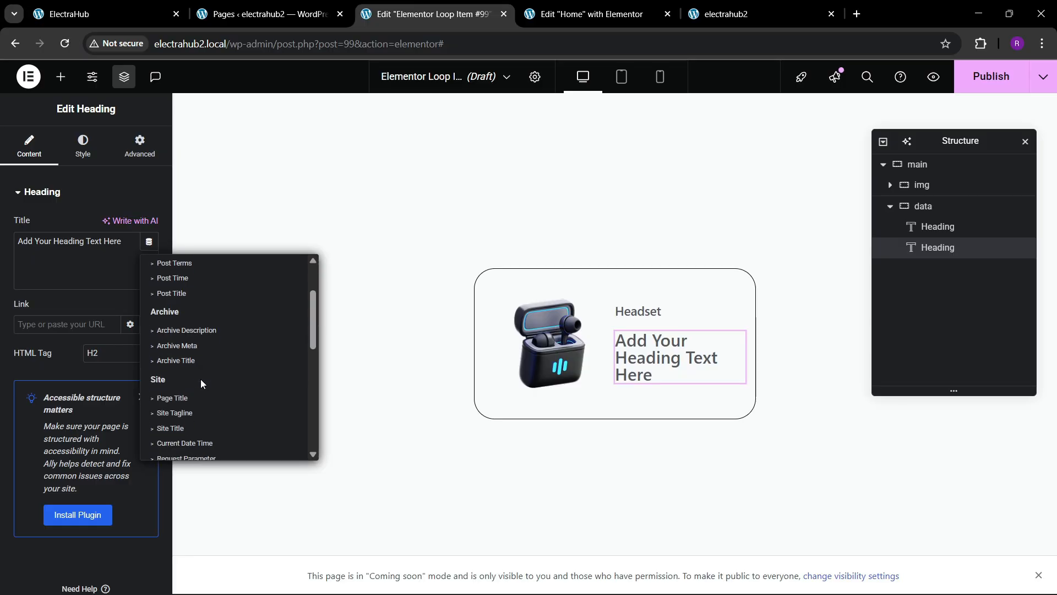
pyautogui.scroll(-5, 201, 380)
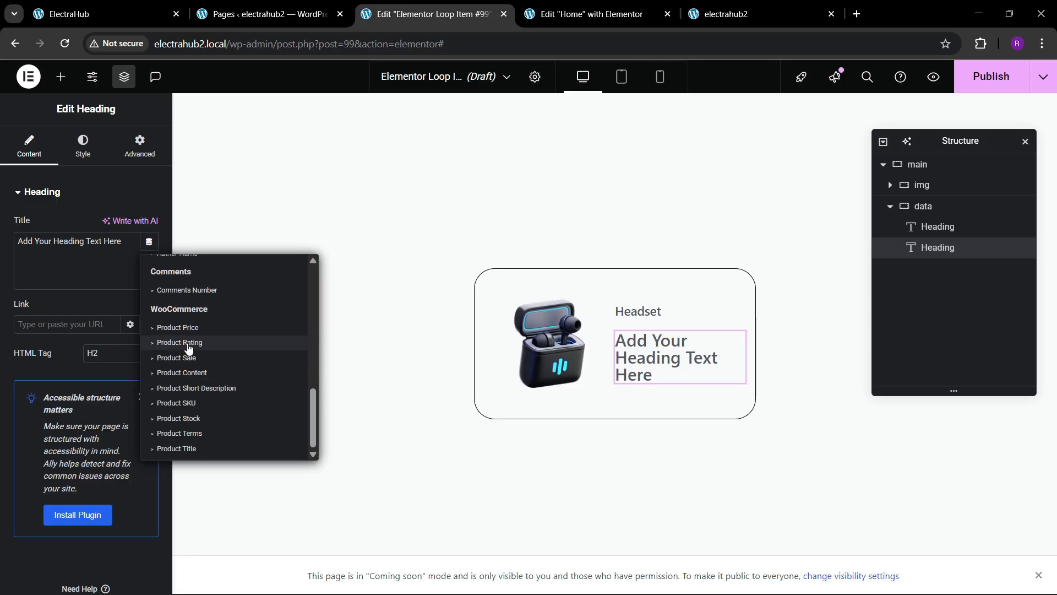
pyautogui.click(191, 448)
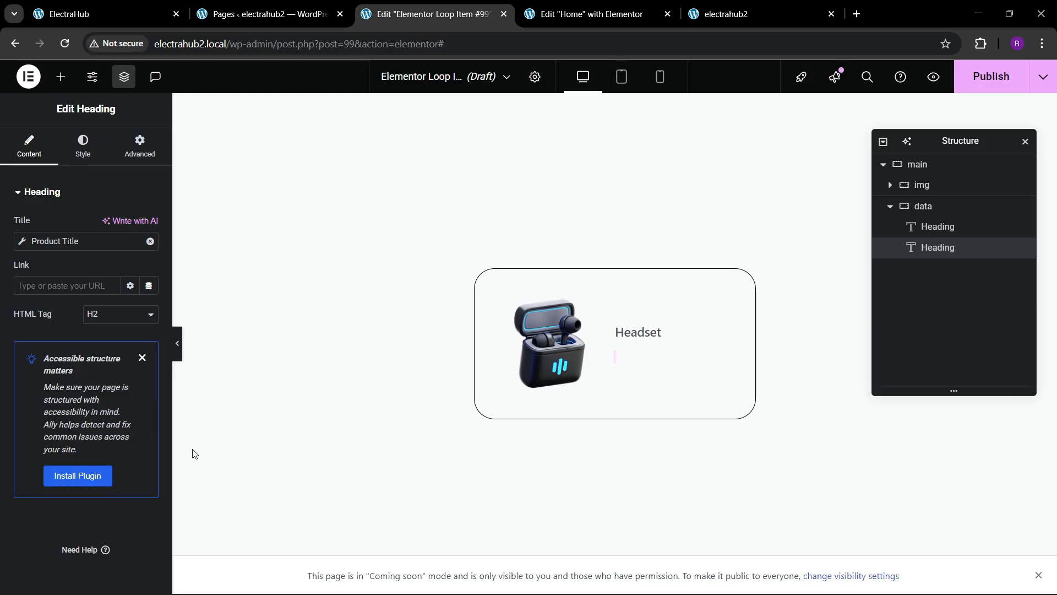
pyautogui.click(150, 17)
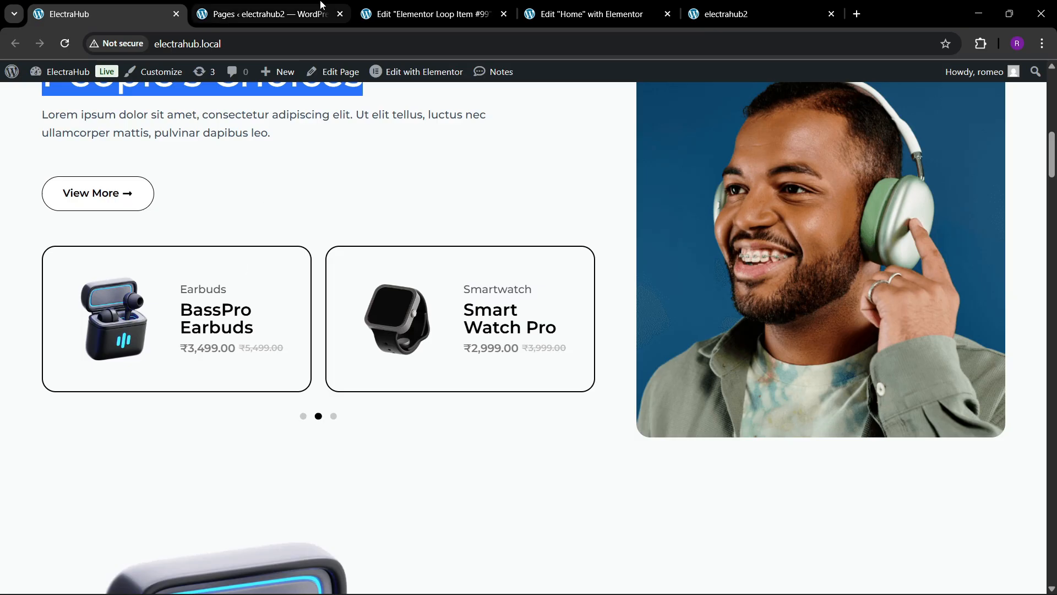
pyautogui.click(427, 14)
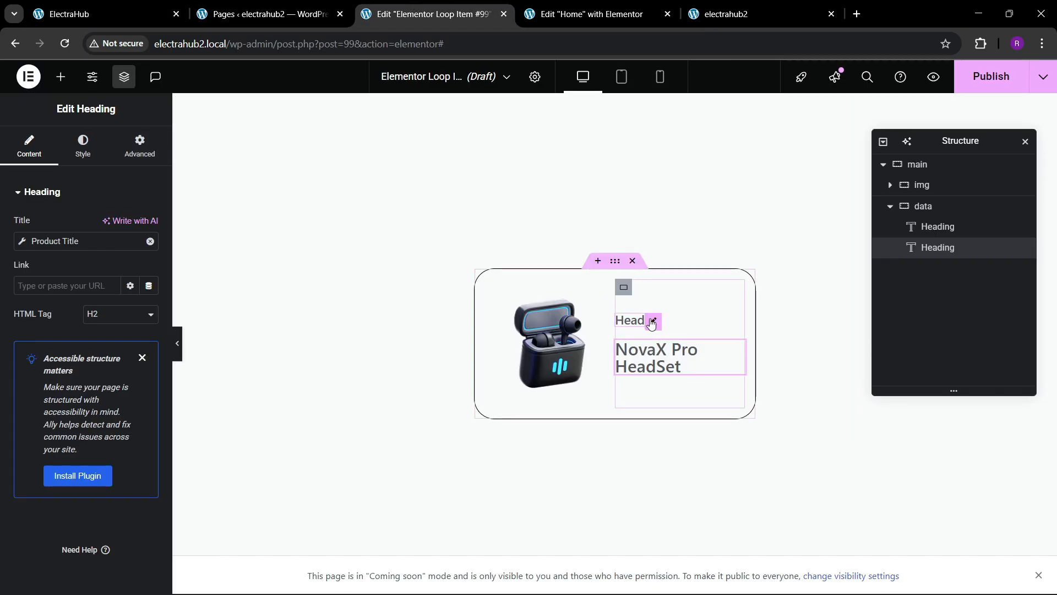
# Step: Duplicate the category heading and place the copy below the product title
pyautogui.rightClick(651, 323)
pyautogui.click(665, 341)
pyautogui.rightClick(653, 367)
pyautogui.click(678, 367)
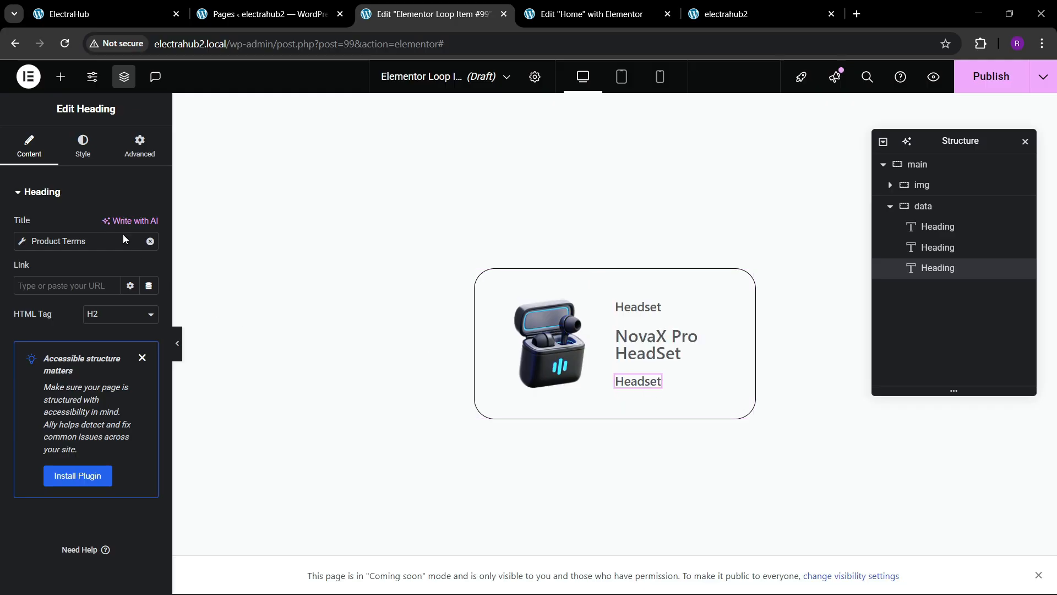
# Step: Replace the new heading's dynamic tag with Product Price
pyautogui.click(150, 241)
pyautogui.click(148, 241)
pyautogui.scroll(-10, 181, 394)
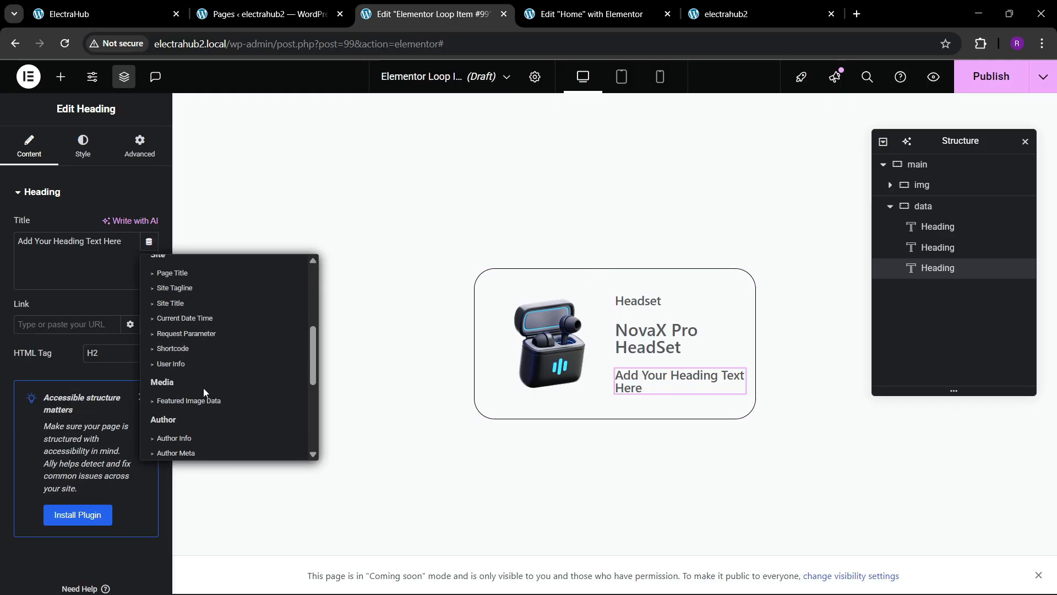
pyautogui.click(187, 328)
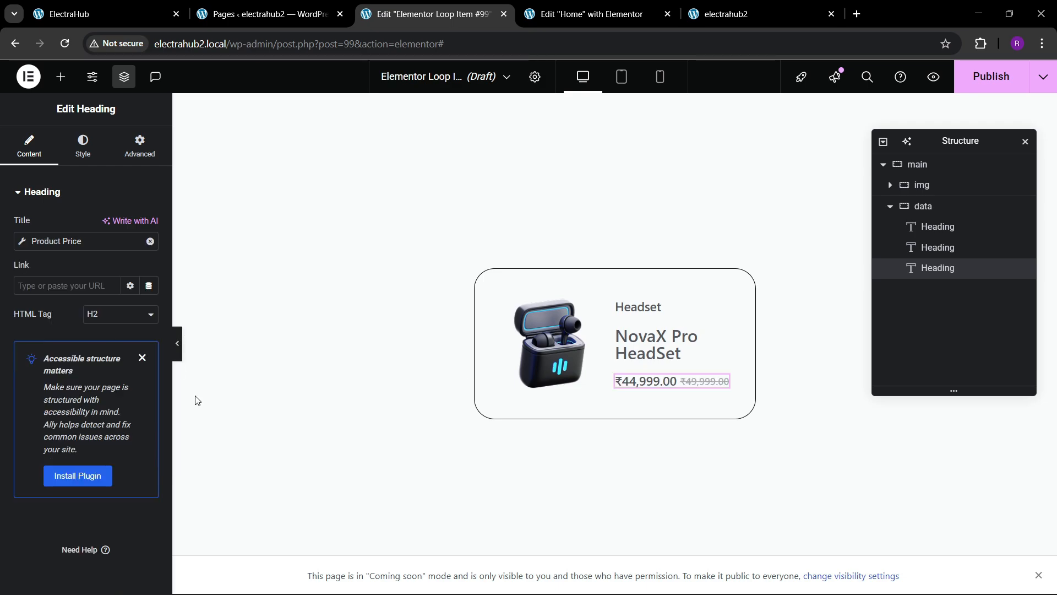
# Step: Set the category heading's text color to the global Text color
pyautogui.click(626, 324)
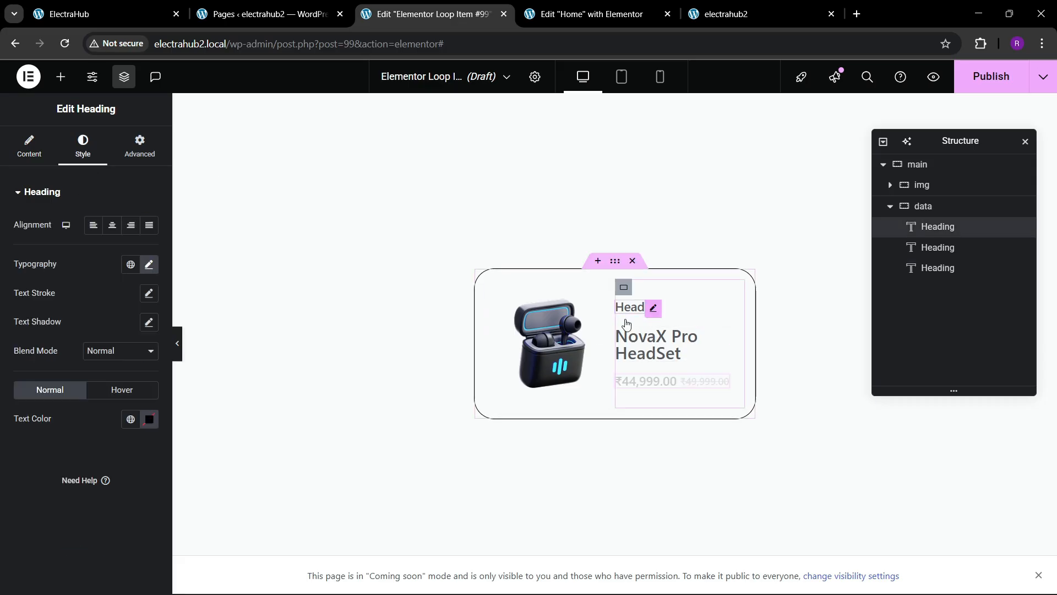
pyautogui.click(131, 420)
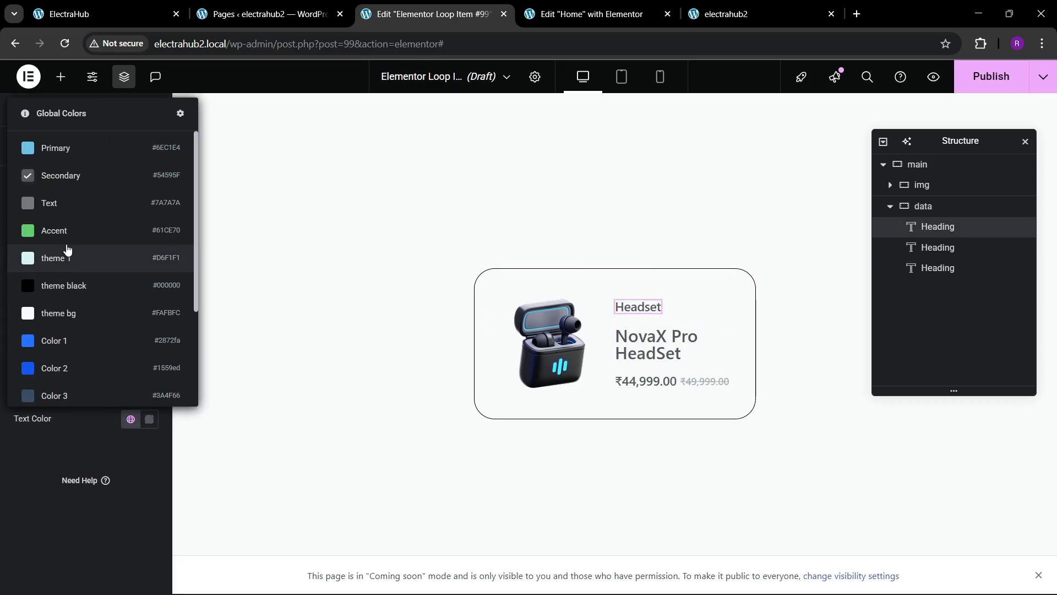
pyautogui.click(72, 205)
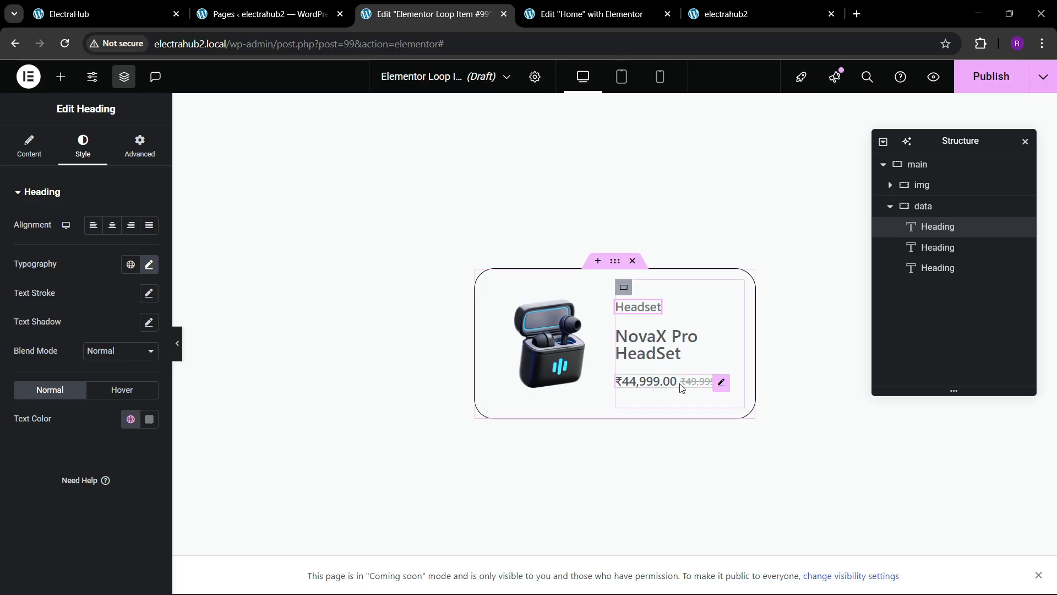
# Step: Set the product title heading's text color to the global theme black color
pyautogui.click(737, 336)
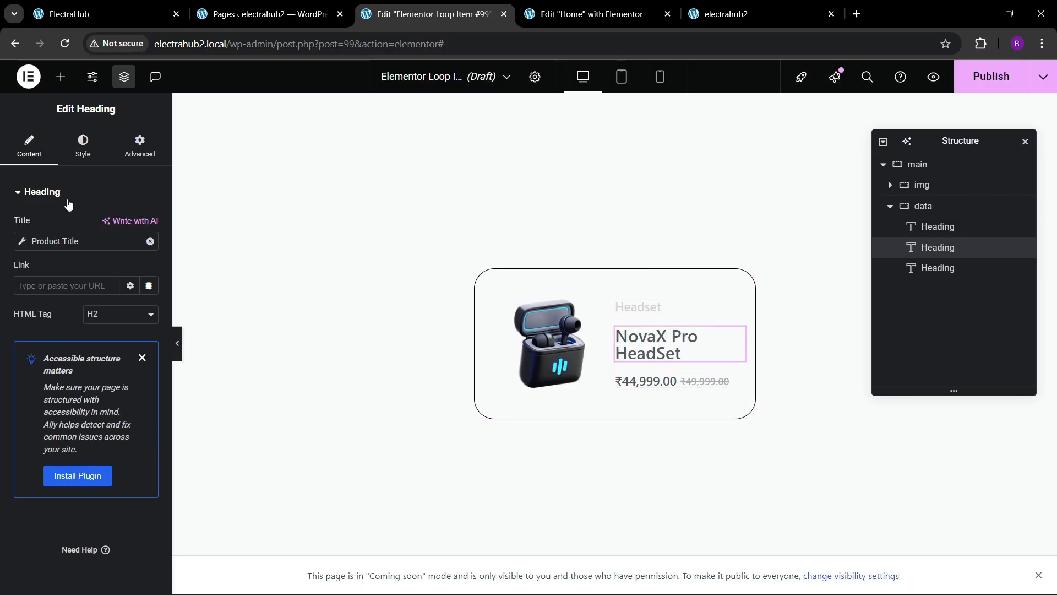
pyautogui.click(83, 146)
pyautogui.click(130, 419)
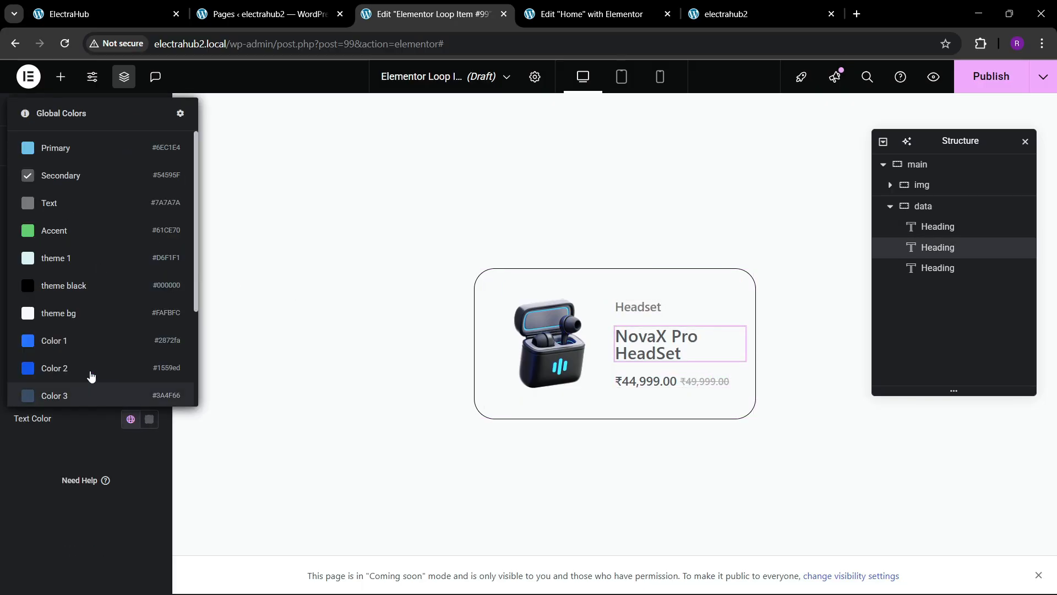
pyautogui.click(75, 286)
# Step: Step the product title's font size up and back down to 25 px
pyautogui.click(148, 264)
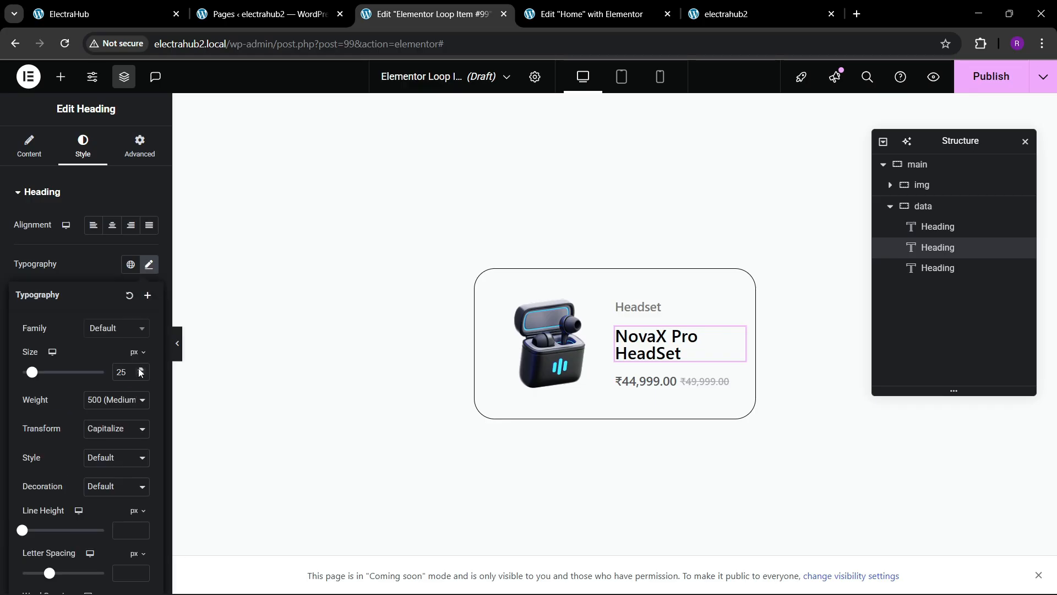
pyautogui.click(141, 370)
pyautogui.click(141, 371)
pyautogui.click(140, 371)
pyautogui.click(140, 370)
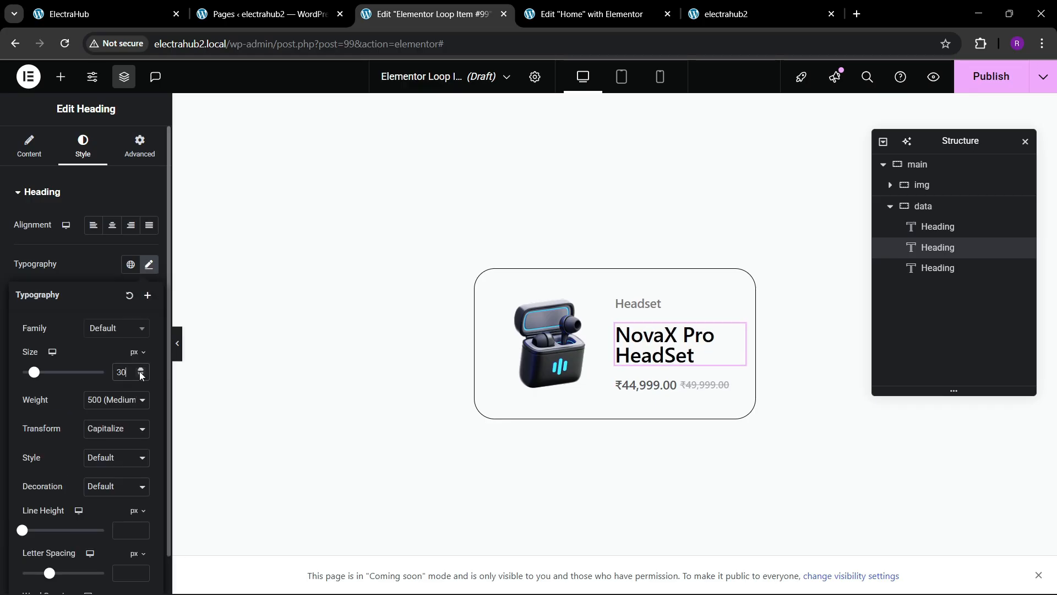
pyautogui.click(138, 376)
pyautogui.click(139, 376)
pyautogui.click(139, 375)
pyautogui.click(140, 375)
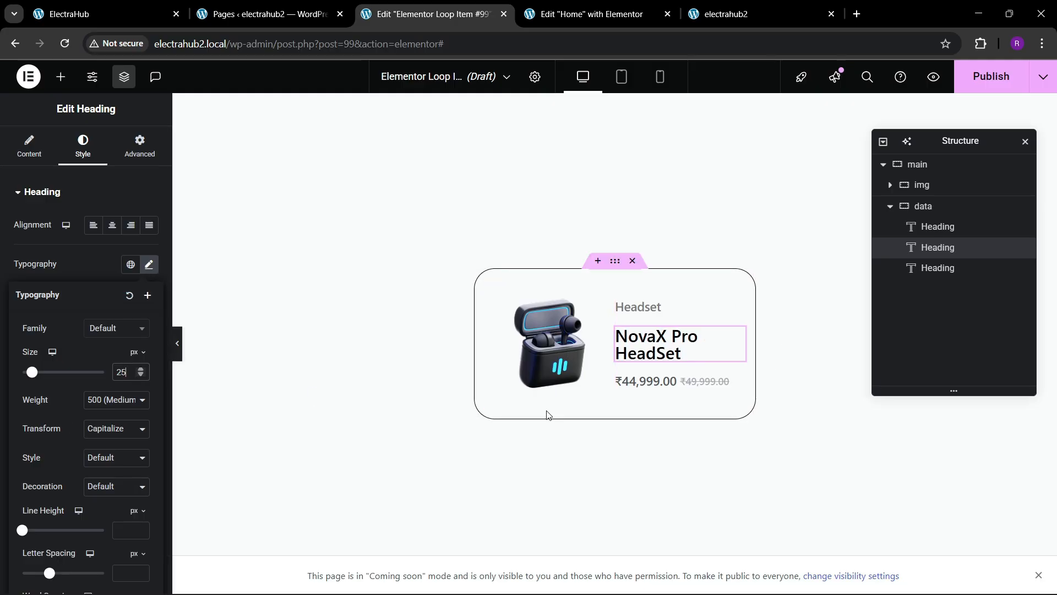
# Step: Rename the loop item template to product loop 1 and publish it
pyautogui.click(535, 77)
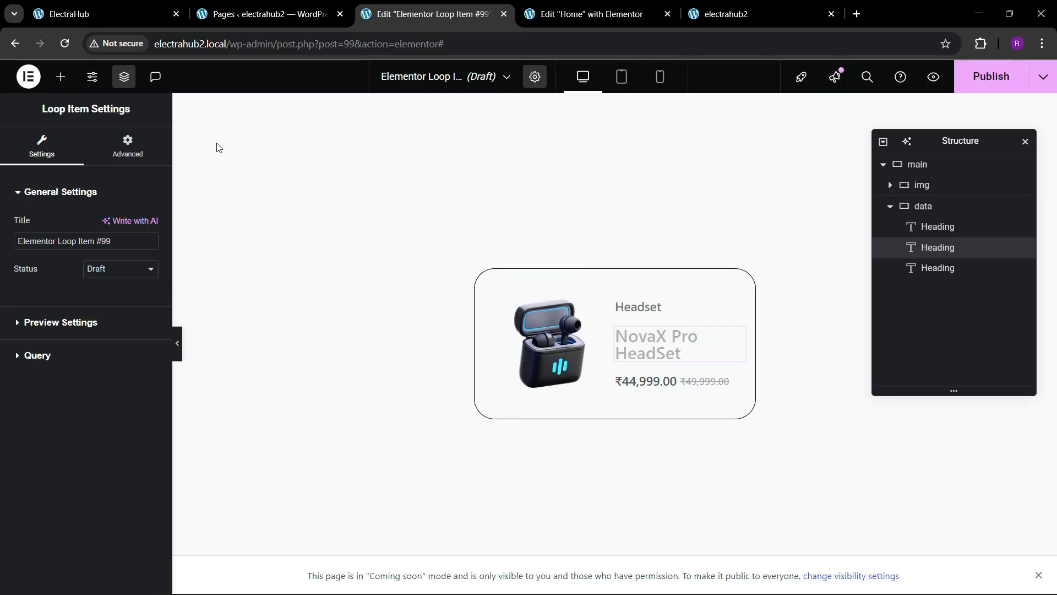
pyautogui.tripleClick(26, 246)
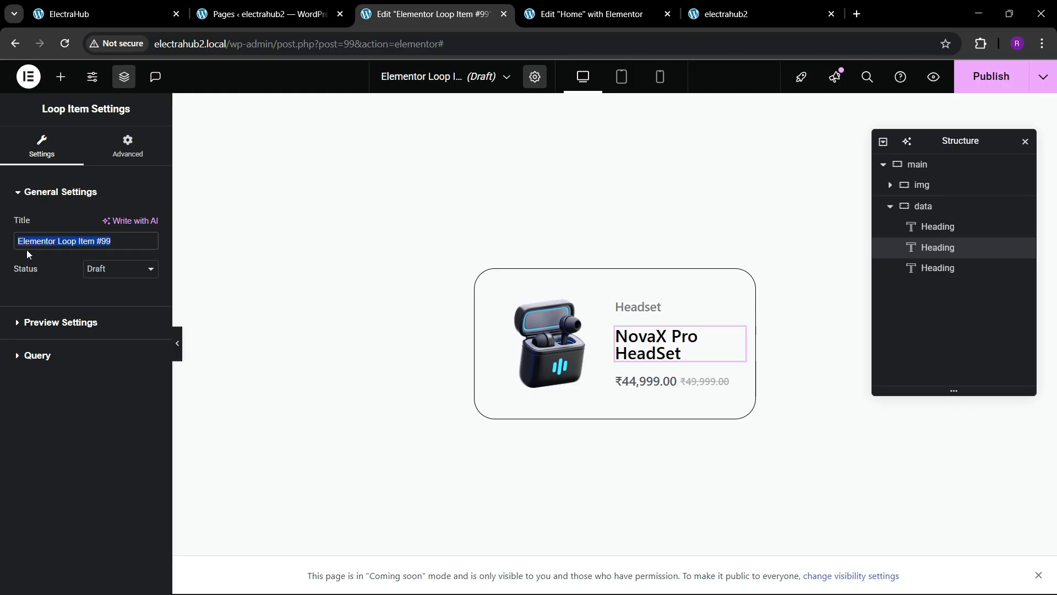
pyautogui.write('product loop 1')
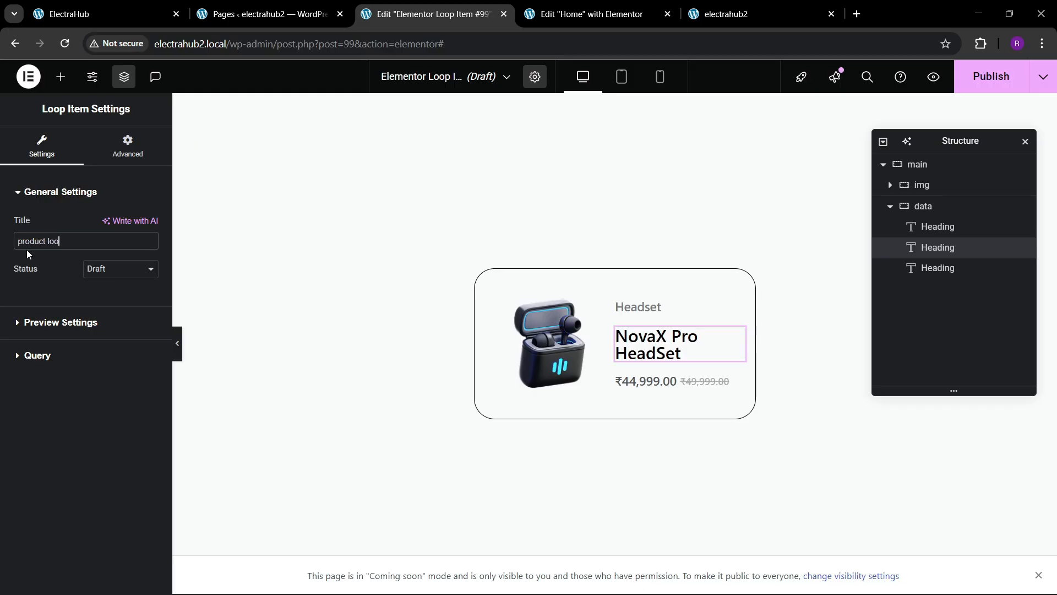
pyautogui.click(996, 88)
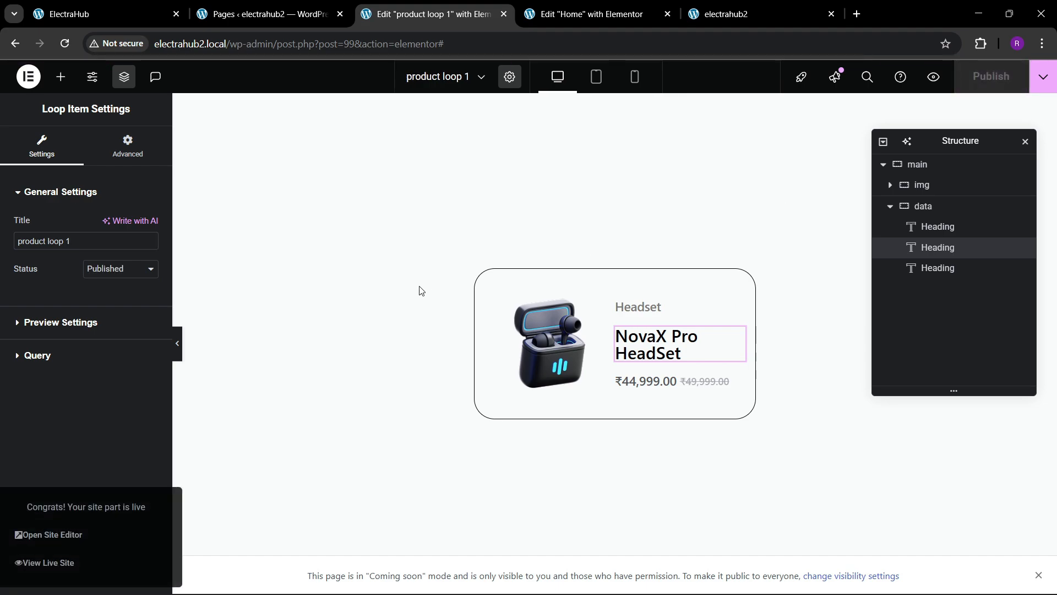
# Step: Set the main container's padding to 20 px on all sides in mobile view and save the template
pyautogui.click(632, 79)
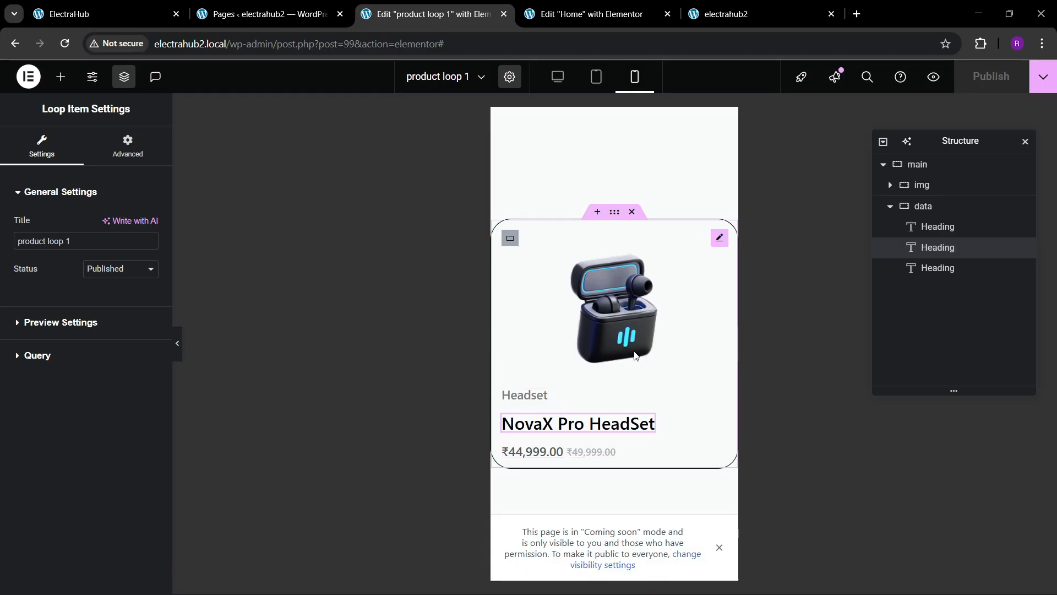
pyautogui.click(614, 212)
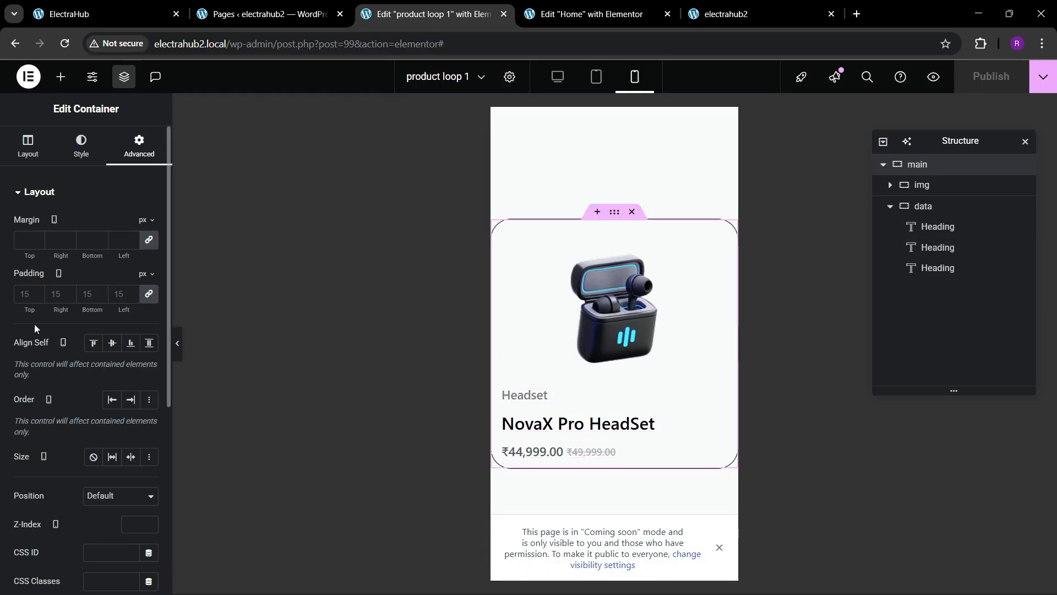
pyautogui.write('20')
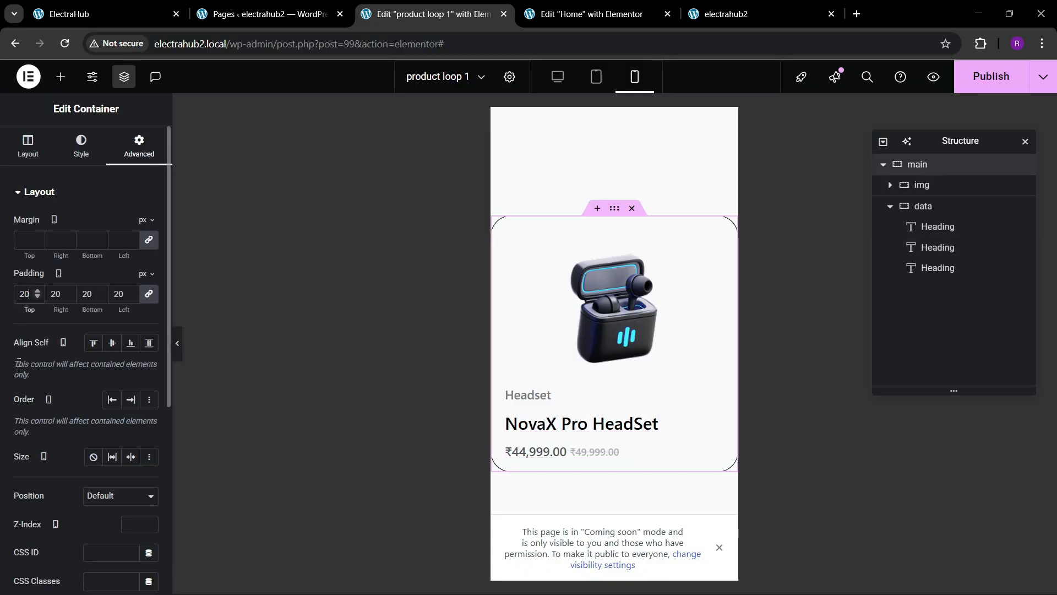
pyautogui.hotkey('ctrl', 's')
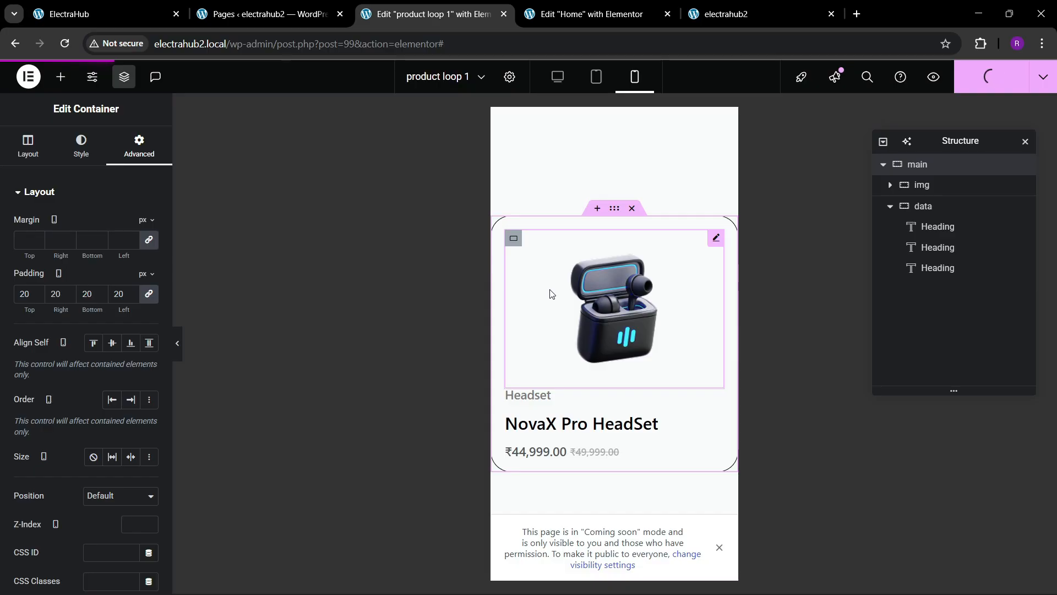
# Step: Reload the Home page editor and add a Loop Carousel widget below the View More button in People's Choices
pyautogui.click(583, 13)
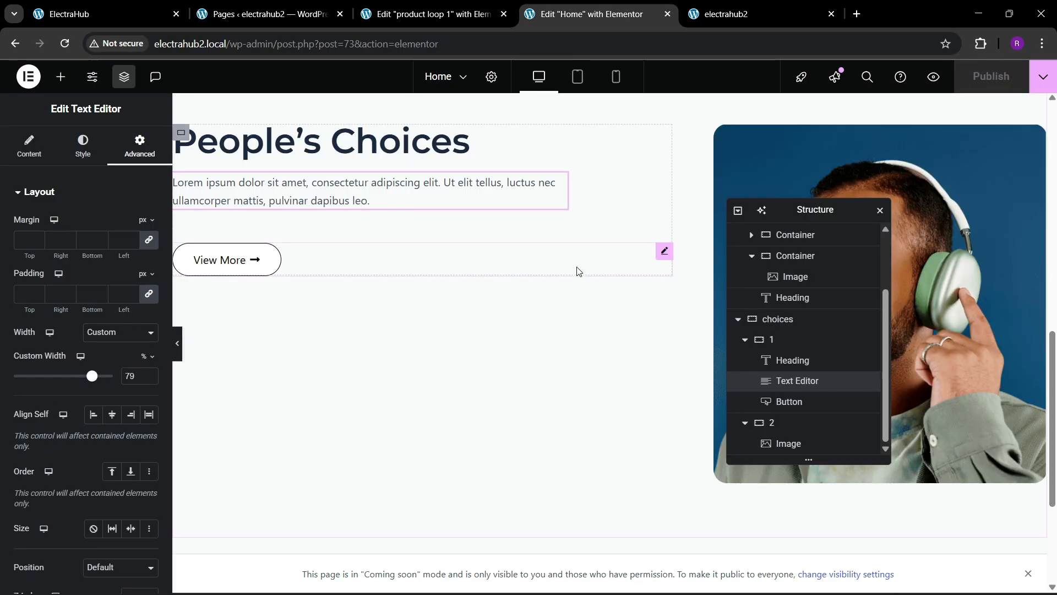
pyautogui.scroll(3, 576, 266)
pyautogui.click(440, 44)
pyautogui.press('Return')
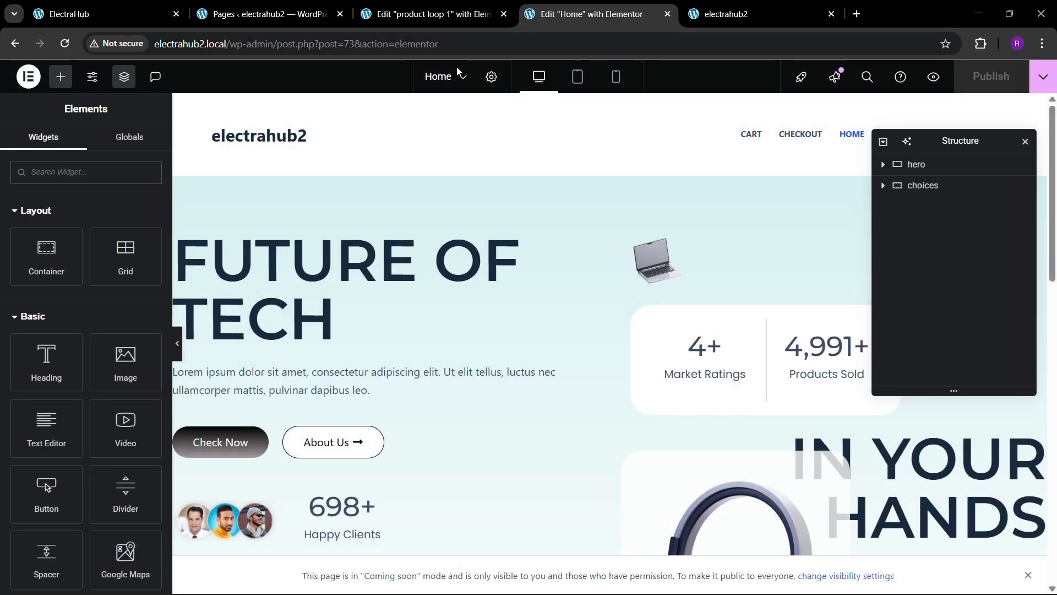
pyautogui.scroll(-8, 559, 330)
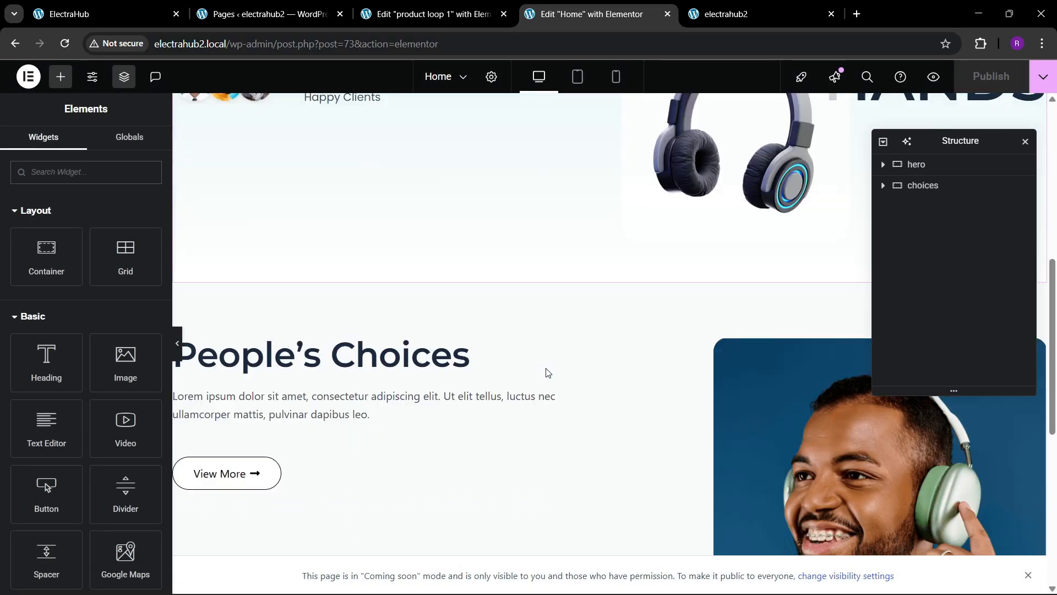
pyautogui.scroll(-6, 548, 372)
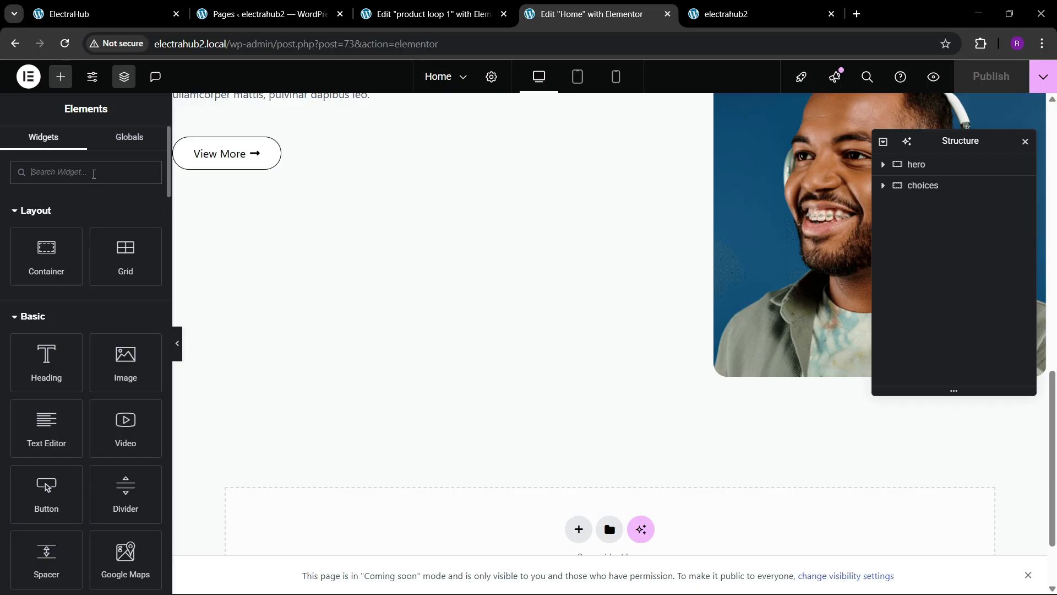
pyautogui.click(94, 174)
pyautogui.write('loop')
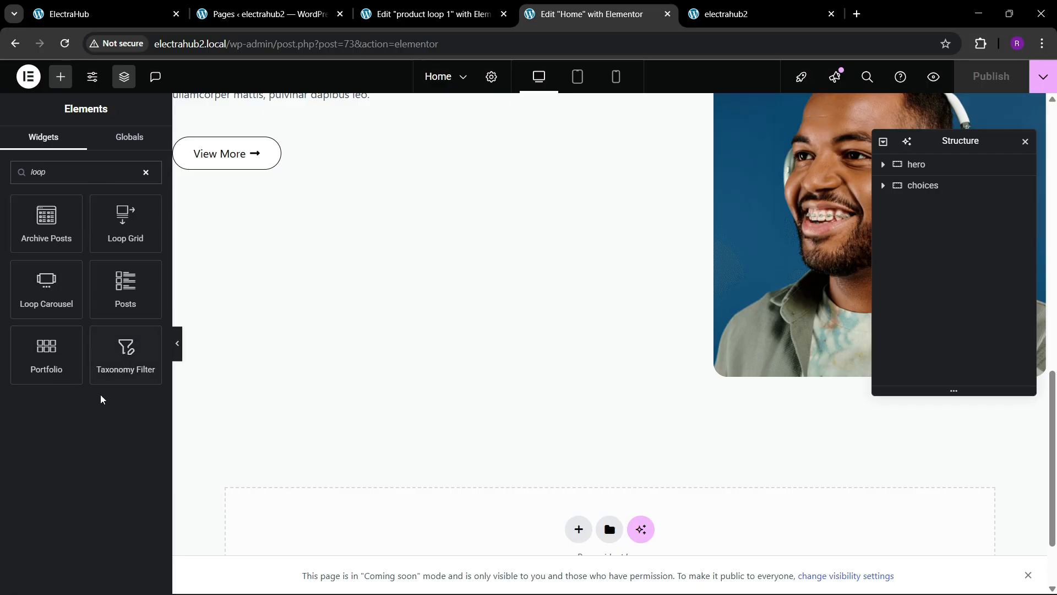
pyautogui.moveTo(119, 236)
pyautogui.mouseDown()
pyautogui.moveTo(214, 192)
pyautogui.moveTo(153, 237)
pyautogui.moveTo(113, 237)
pyautogui.mouseUp()
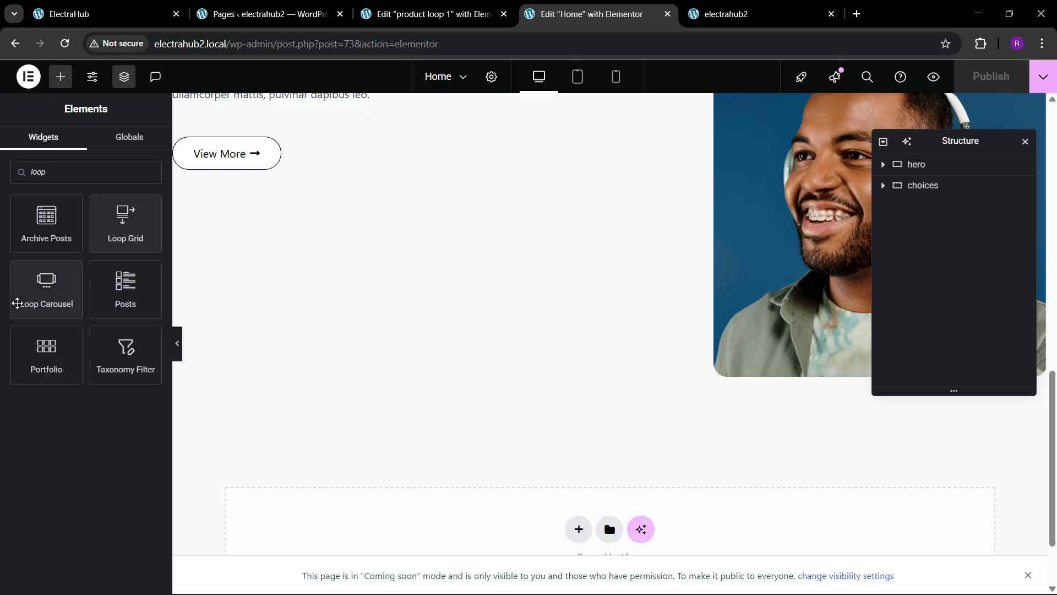
pyautogui.moveTo(15, 302); pyautogui.dragTo(226, 174)
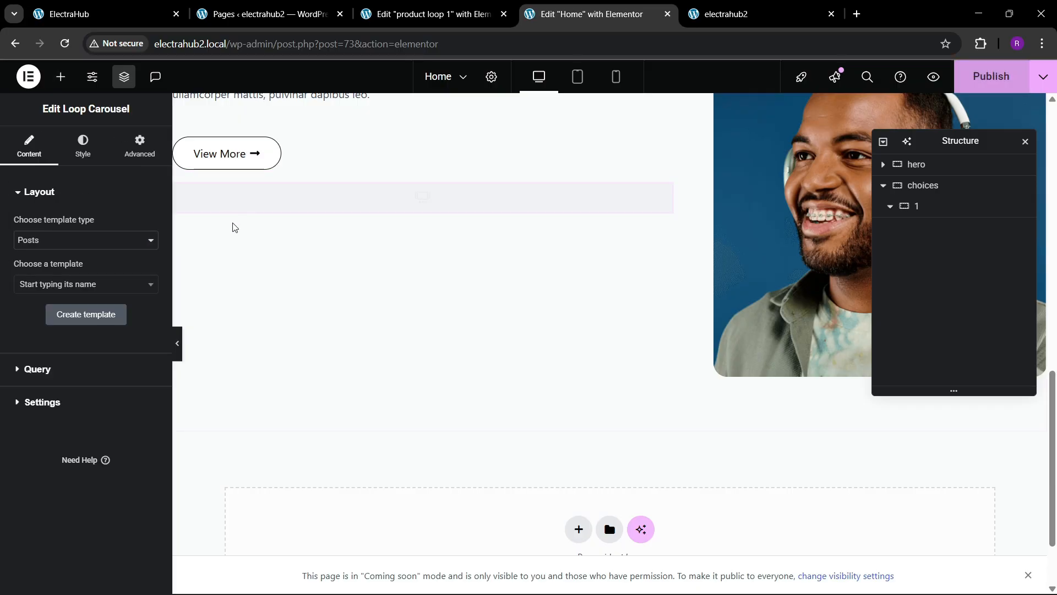
# Step: Set the carousel's template type to Products and choose the product loop 1 template
pyautogui.click(57, 240)
pyautogui.click(44, 266)
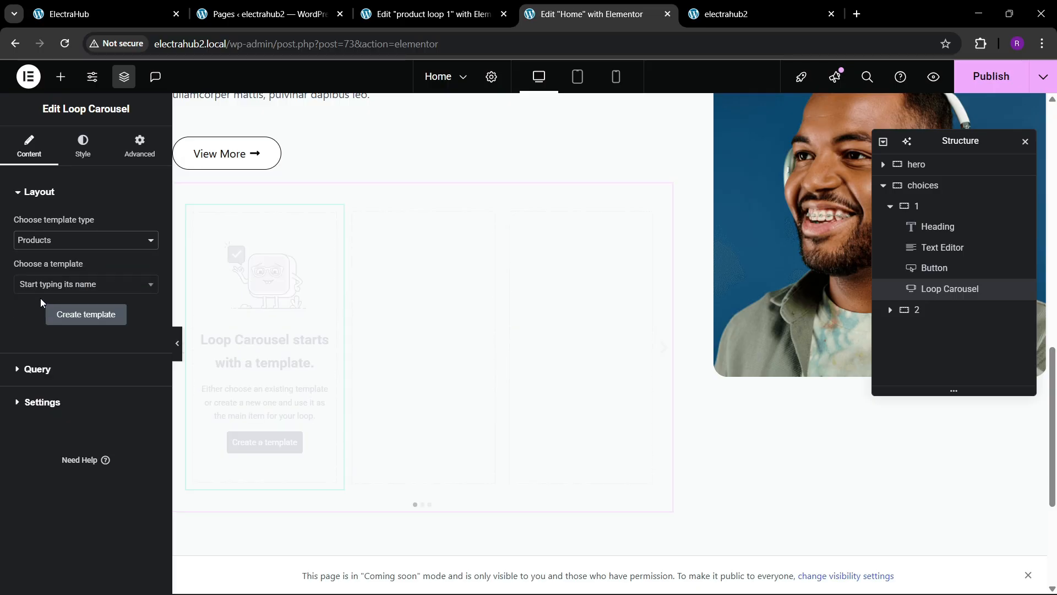
pyautogui.click(61, 292)
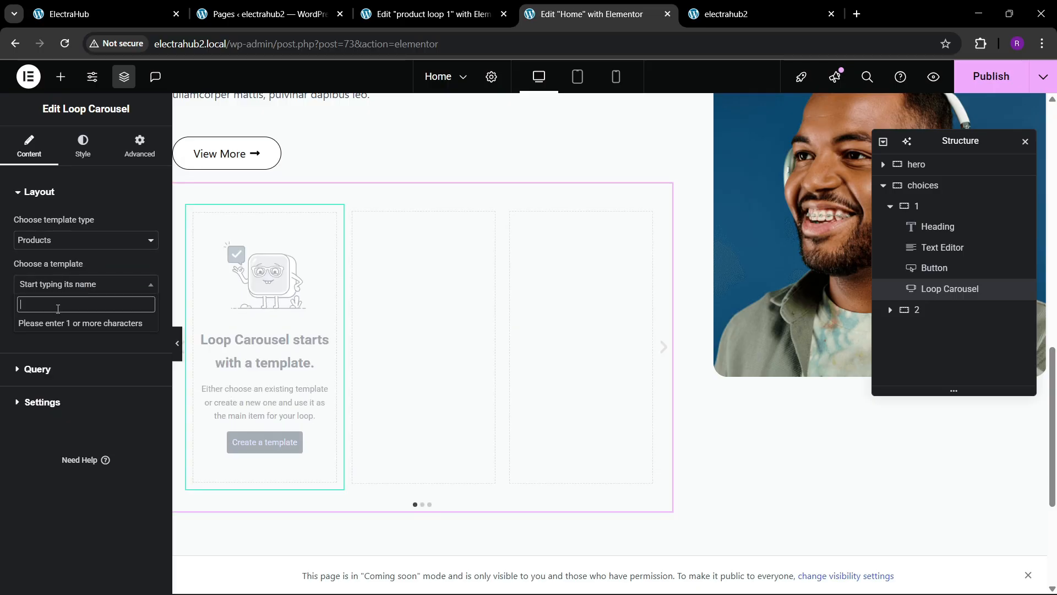
pyautogui.write('loop')
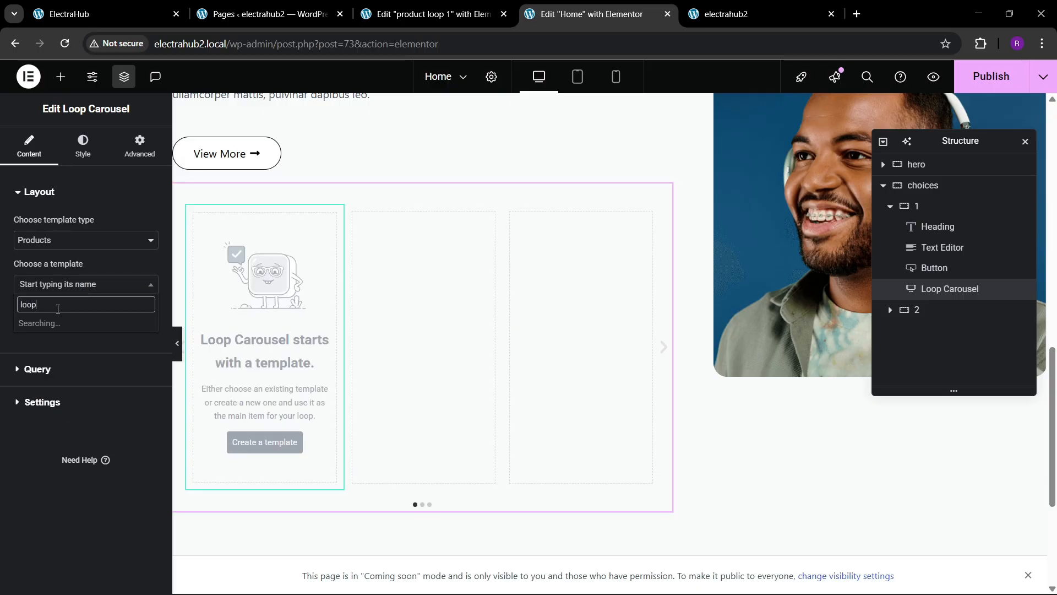
pyautogui.click(55, 324)
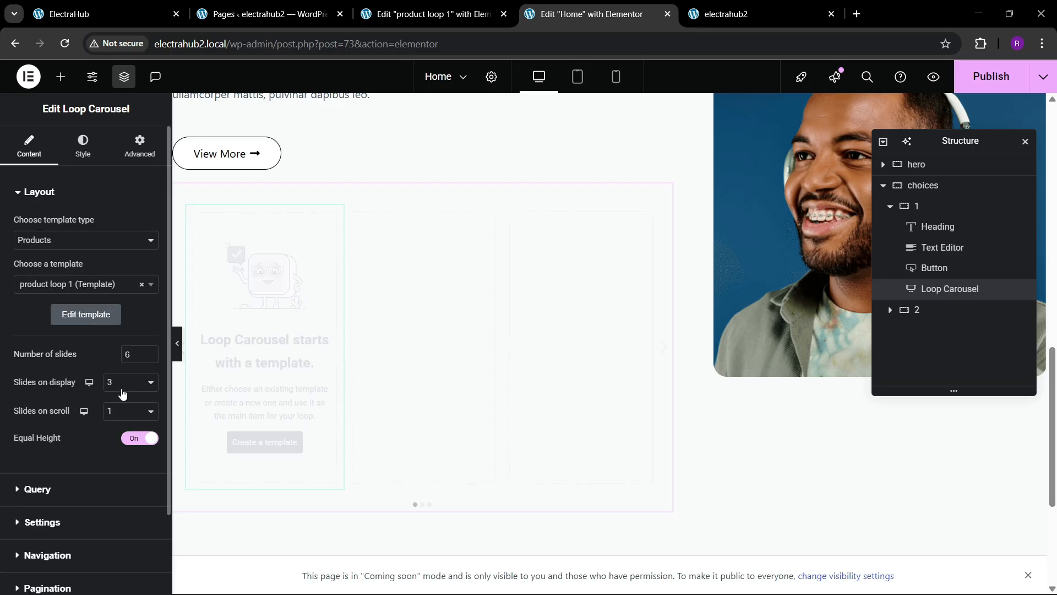
# Step: Set the Loop Carousel to show 2 slides on display
pyautogui.hotkey('ctrl', '1')
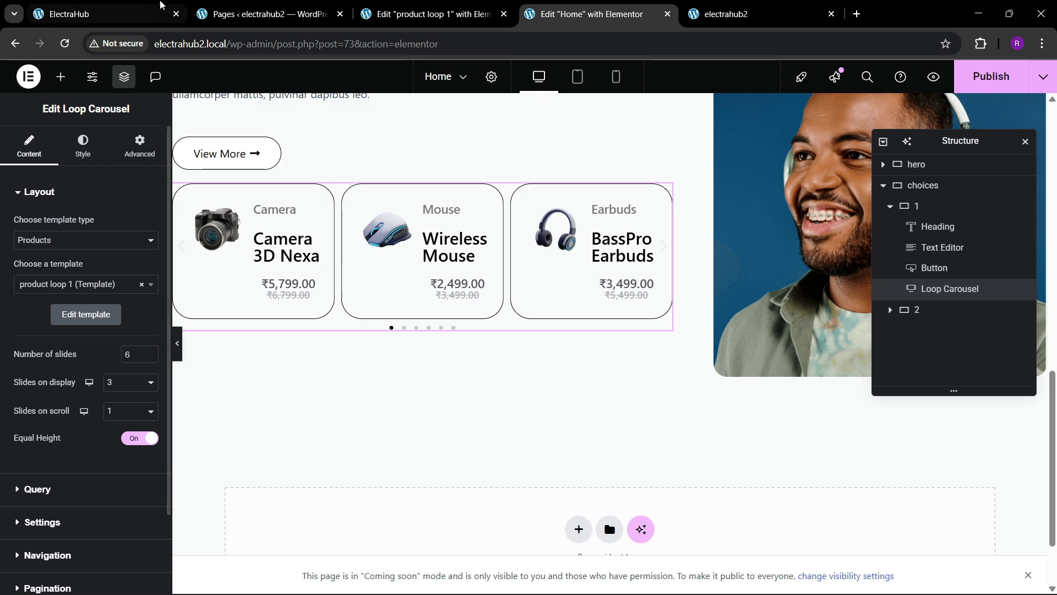
pyautogui.hotkey('ctrl', '3')
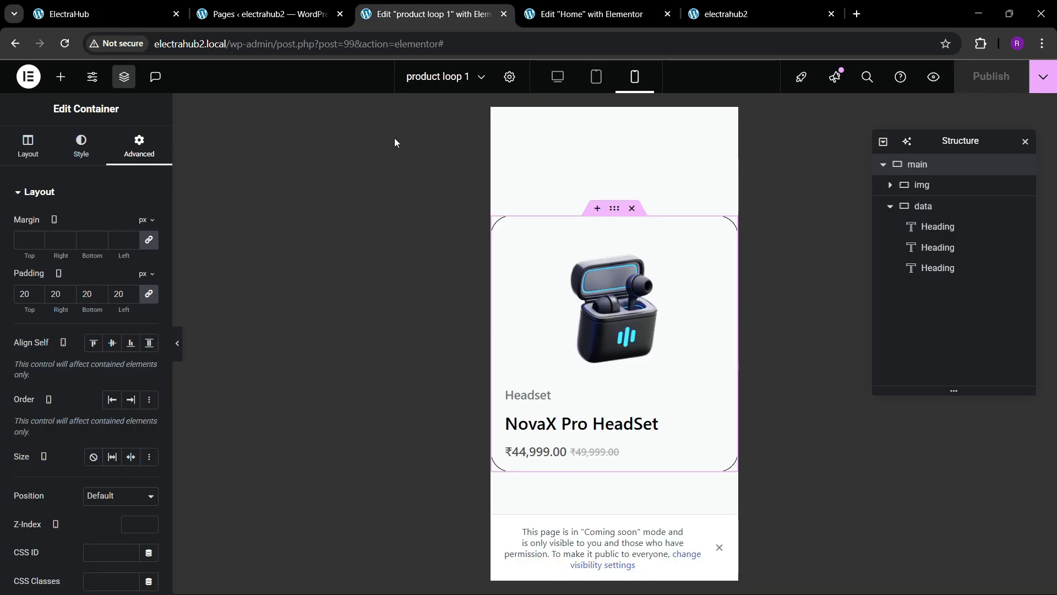
pyautogui.click(573, 12)
pyautogui.click(107, 385)
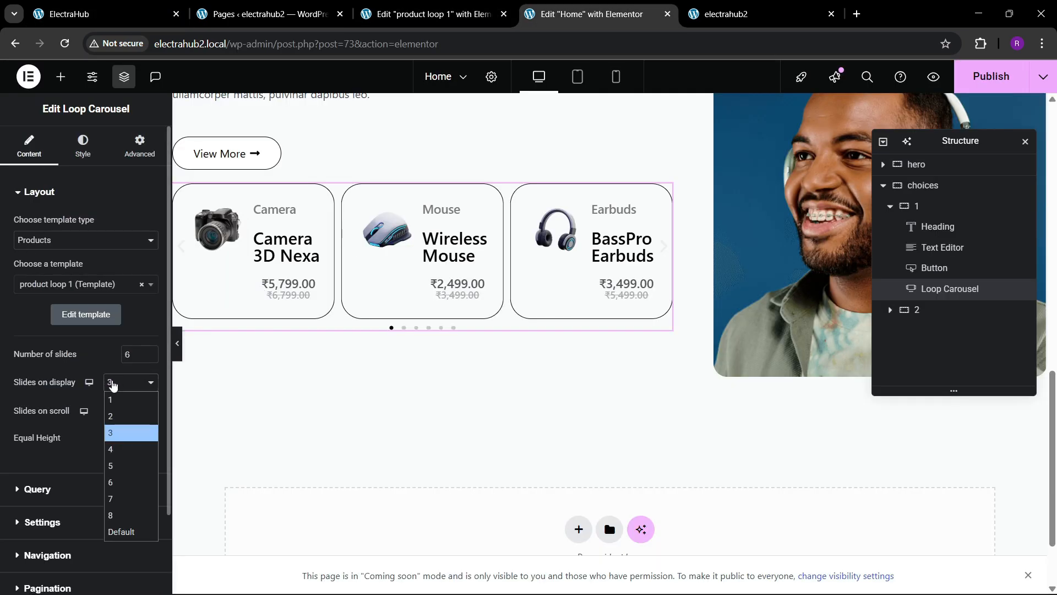
pyautogui.click(115, 422)
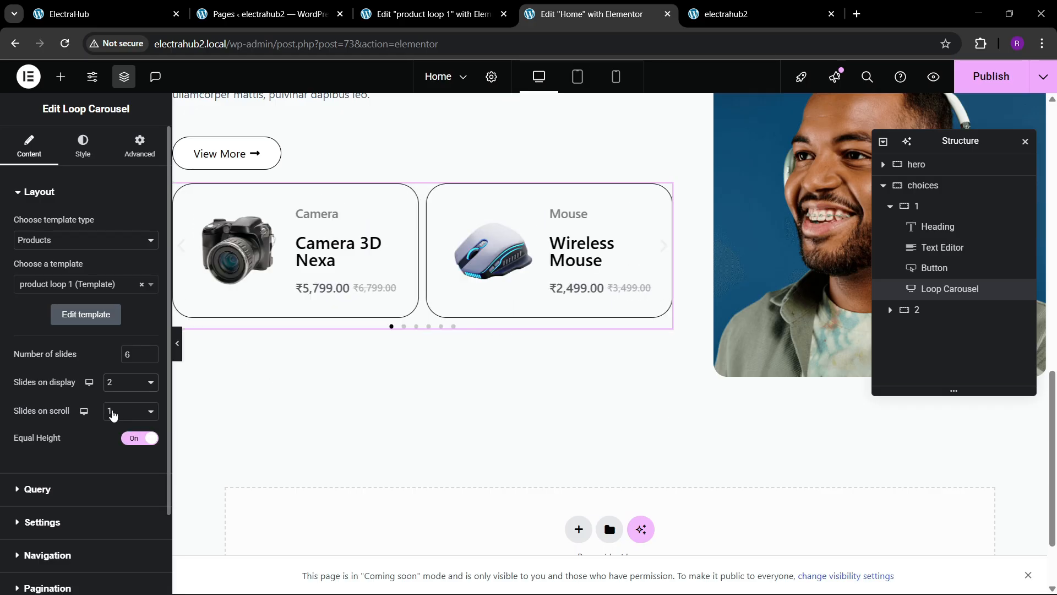
pyautogui.scroll(-2, 35, 415)
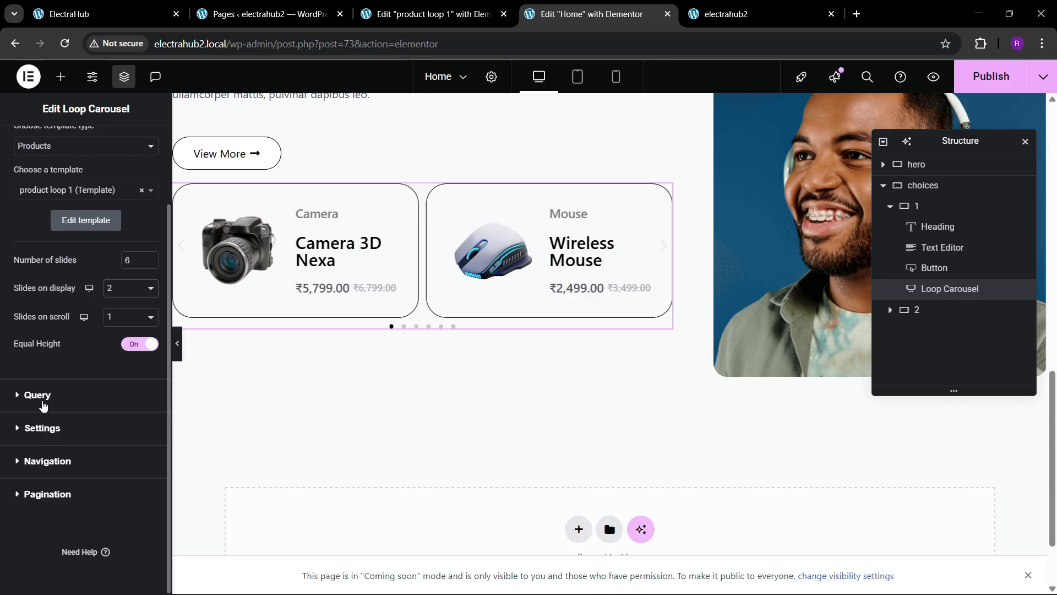
# Step: Turn off Autoplay in the Loop Carousel settings
pyautogui.click(43, 429)
pyautogui.click(138, 294)
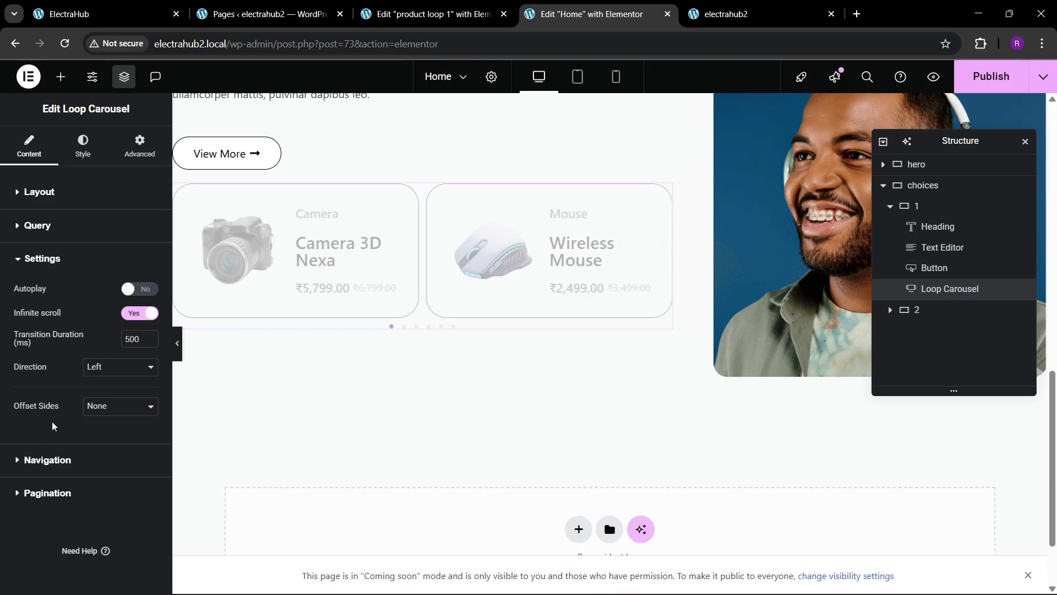
# Step: Hide the carousel's navigation arrows
pyautogui.click(48, 465)
pyautogui.scroll(-3, 88, 408)
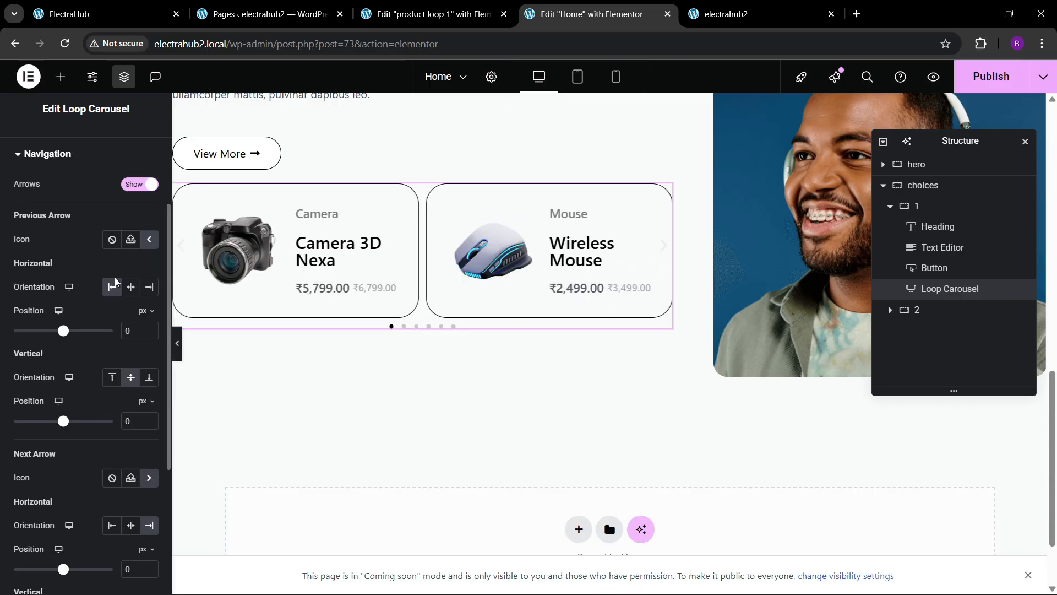
pyautogui.click(143, 187)
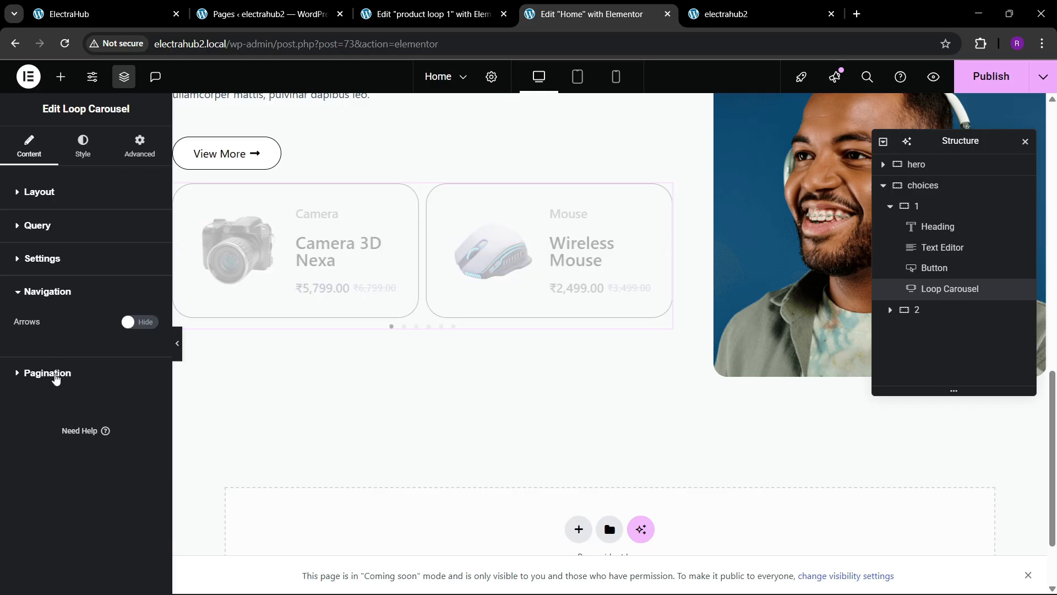
# Step: Set the gap between carousel slides to 20 px
pyautogui.click(56, 375)
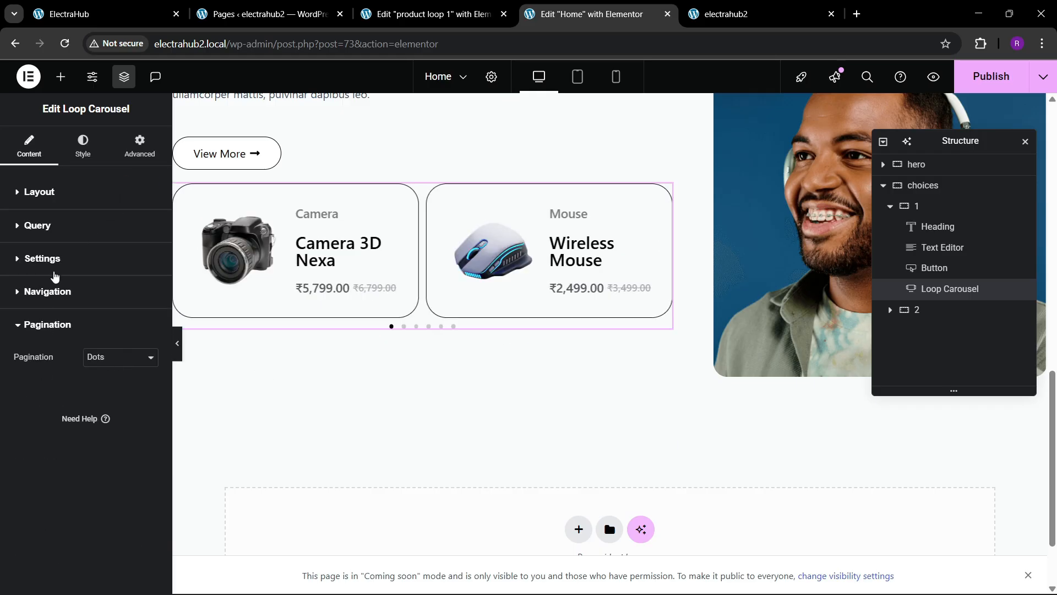
pyautogui.click(94, 151)
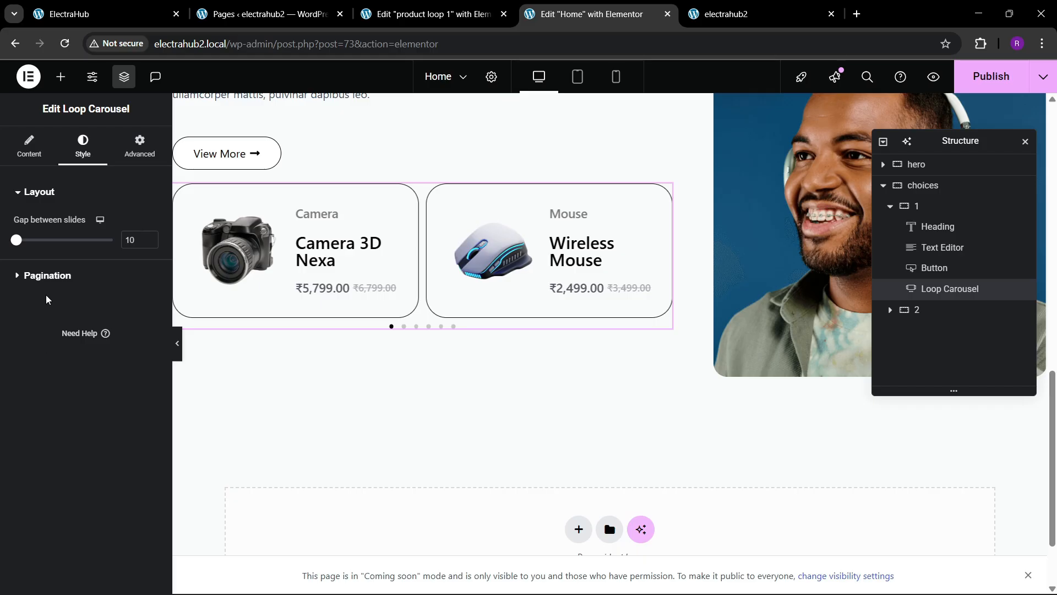
pyautogui.click(57, 282)
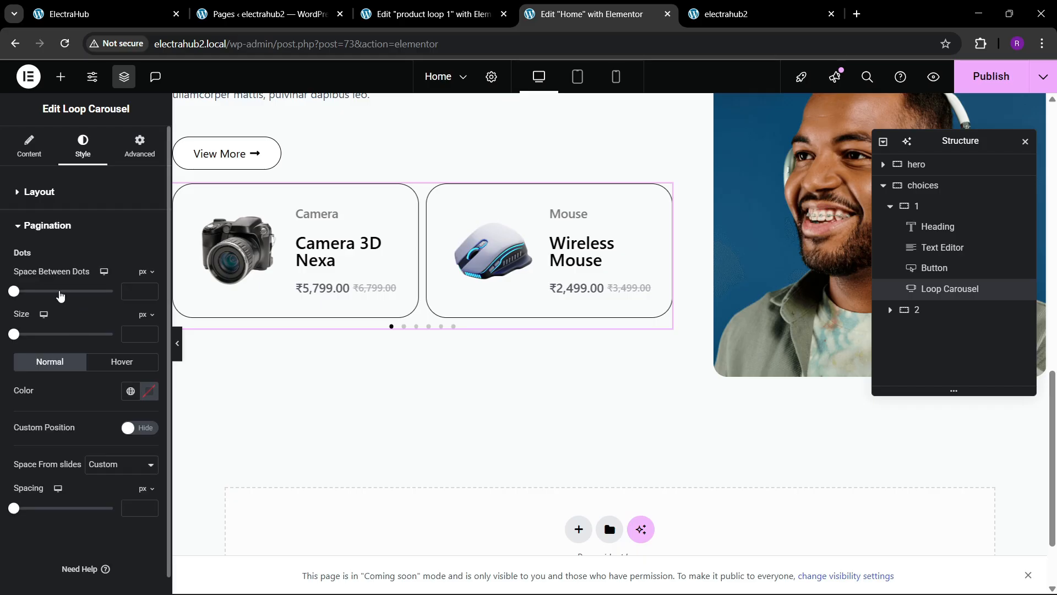
pyautogui.click(40, 193)
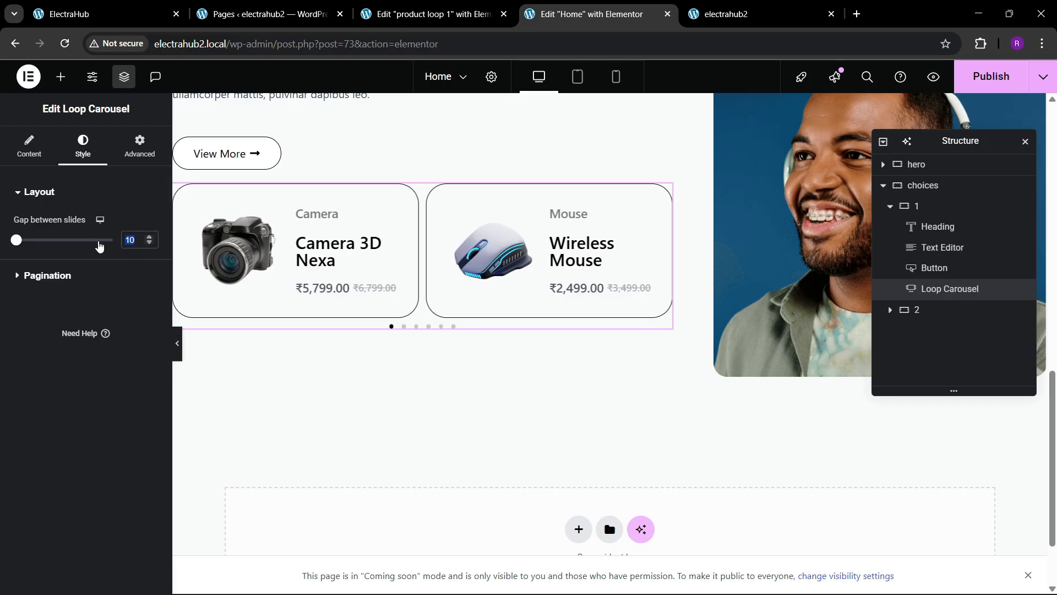
pyautogui.write('20')
# Step: Set the space between the pagination dots to 5 px
pyautogui.click(71, 278)
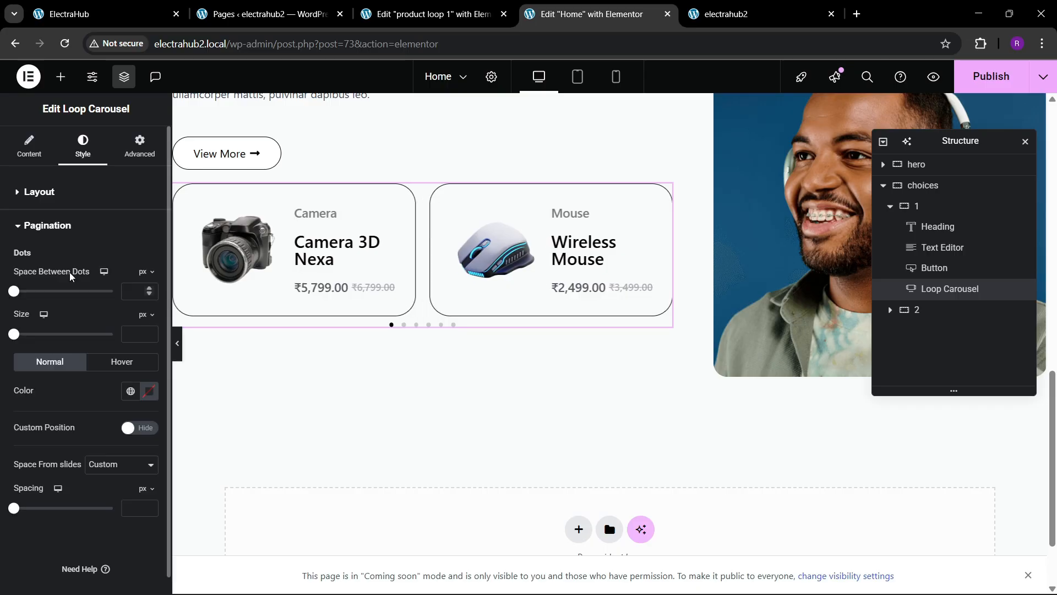
pyautogui.click(133, 293)
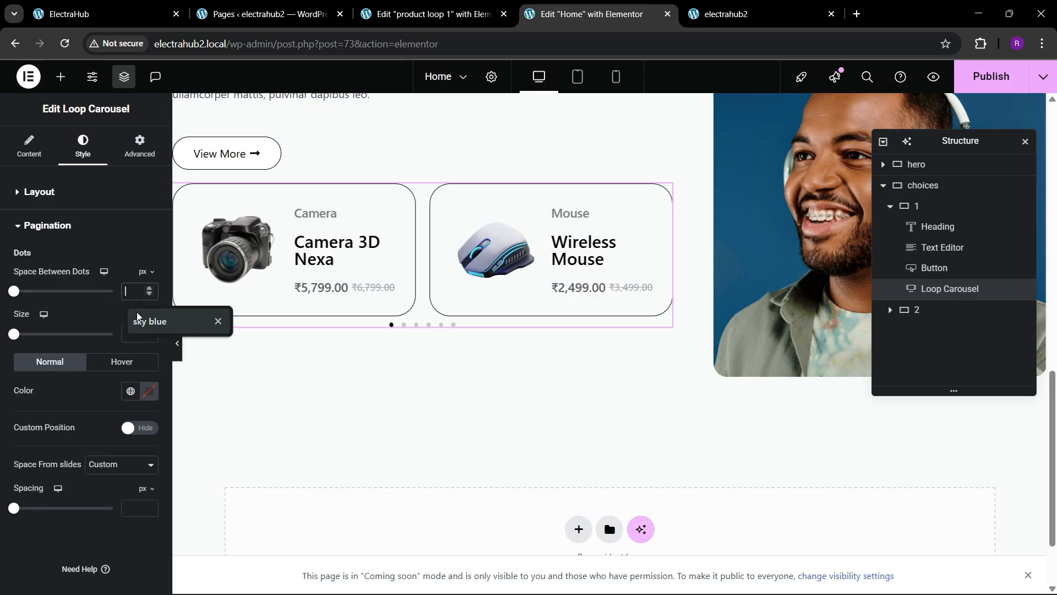
pyautogui.write('10')
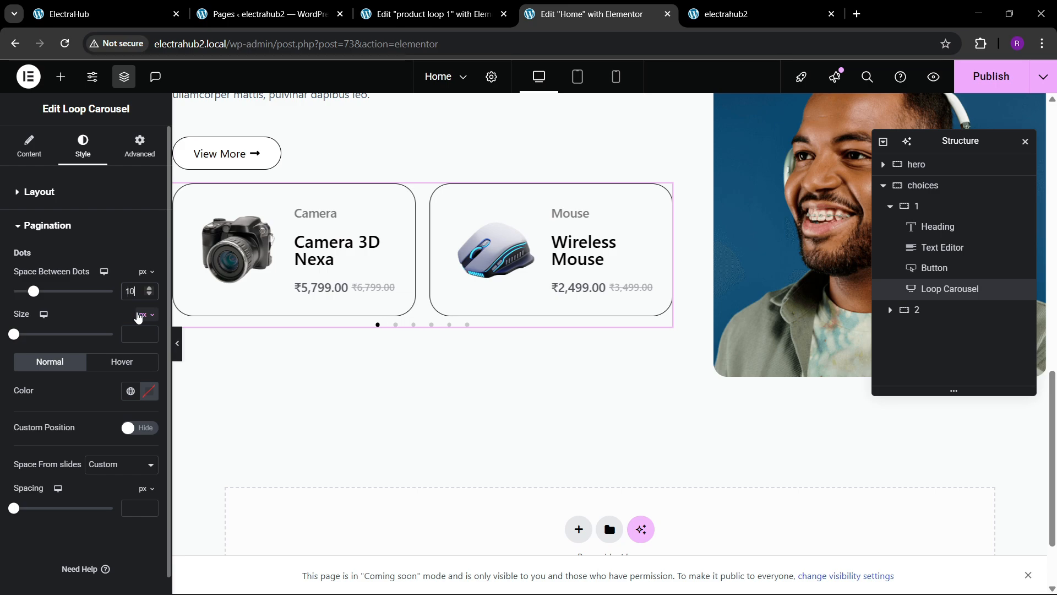
pyautogui.press('BackSpace')
pyautogui.press('BackSpace')
pyautogui.write('5')
pyautogui.press('BackSpace')
pyautogui.write('8')
pyautogui.press('BackSpace')
pyautogui.write('5')
# Step: Set the pagination dot size to 10 px and their spacing from the slides to 30 px
pyautogui.click(149, 332)
pyautogui.click(149, 332)
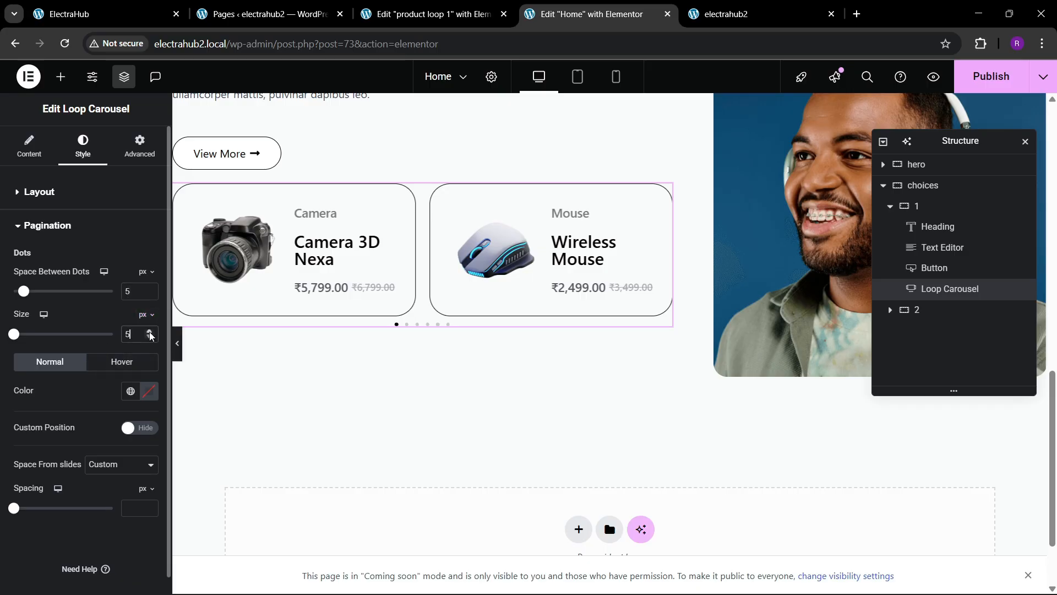
pyautogui.click(149, 333)
pyautogui.click(150, 333)
pyautogui.click(150, 333)
pyautogui.click(150, 333)
pyautogui.click(151, 333)
pyautogui.click(150, 333)
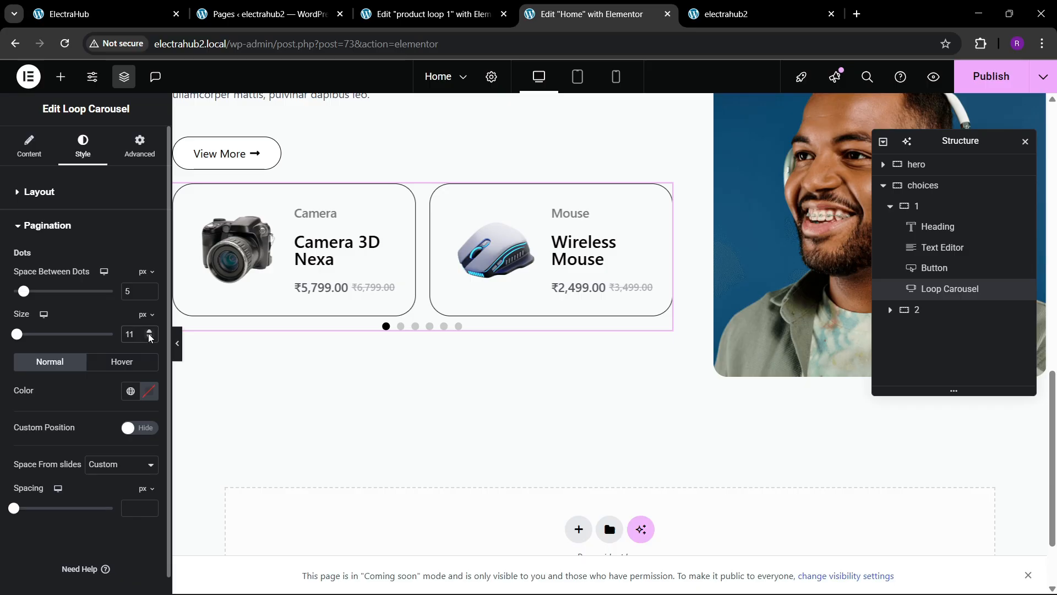
pyautogui.click(149, 338)
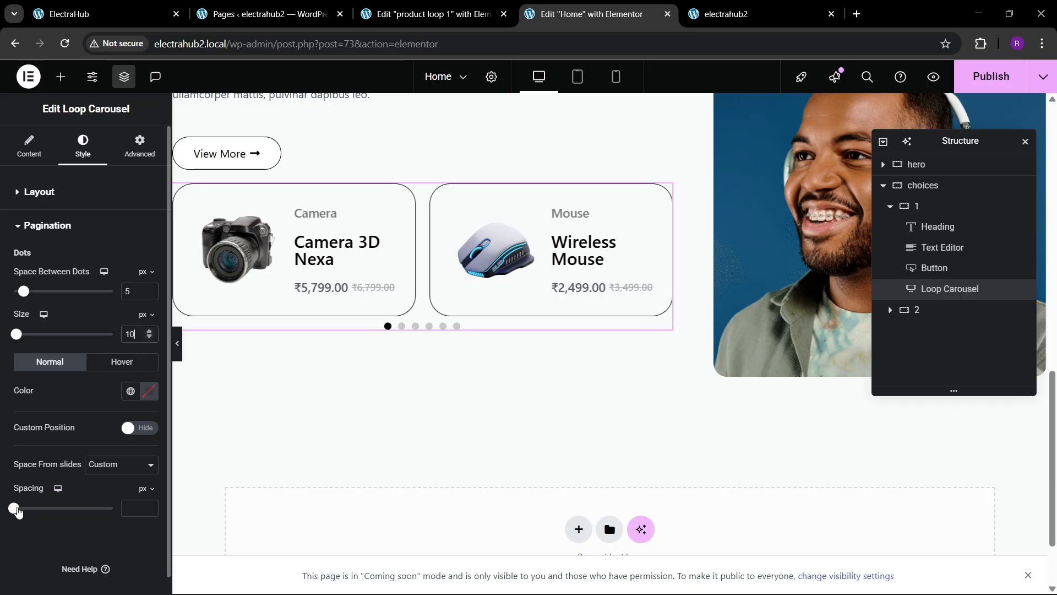
pyautogui.moveTo(17, 510); pyautogui.dragTo(45, 510)
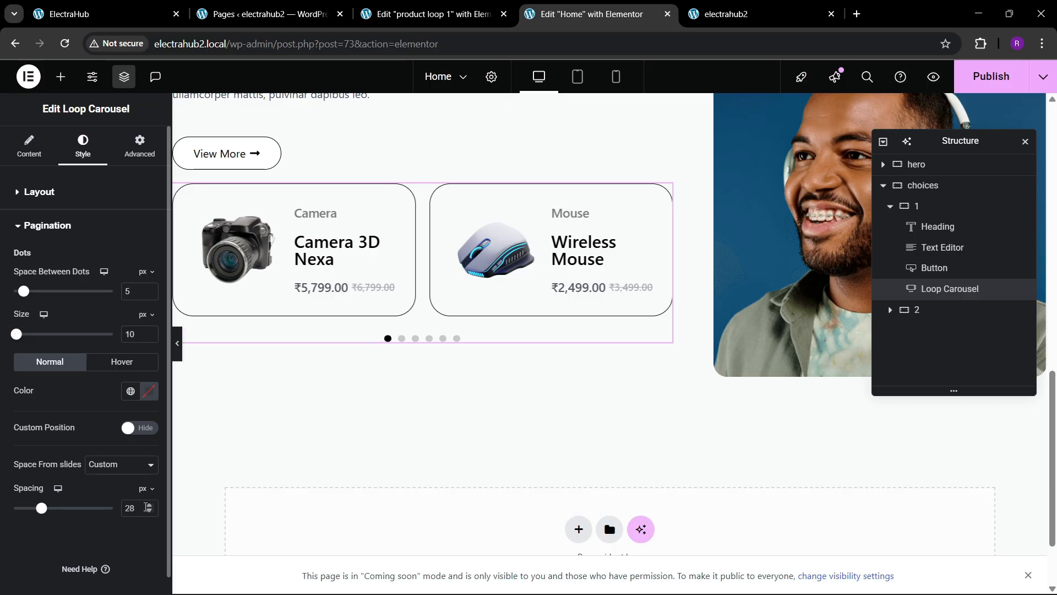
pyautogui.click(149, 505)
pyautogui.click(148, 505)
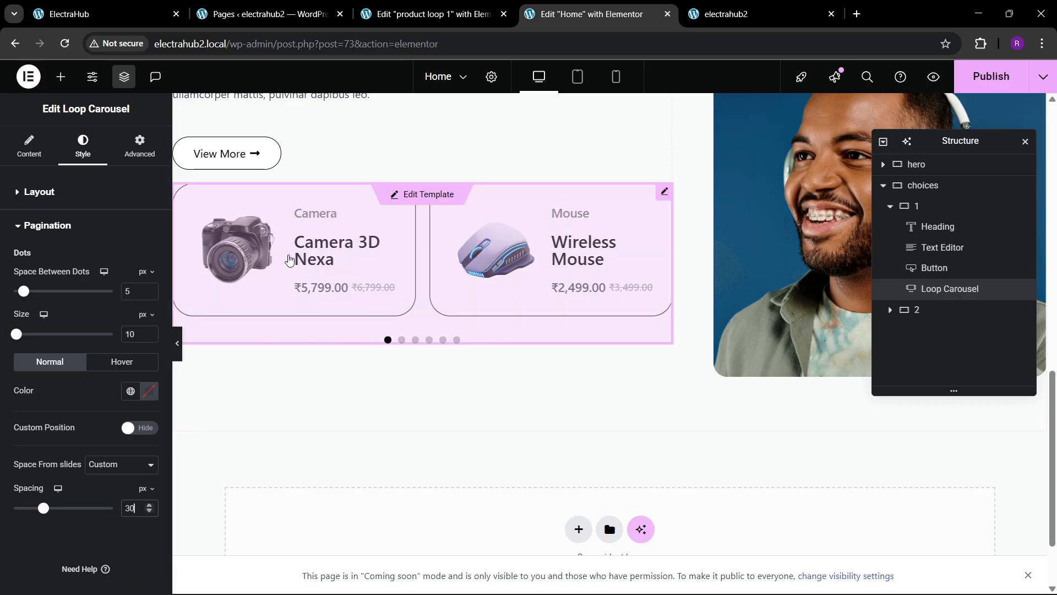
# Step: Set the Loop Carousel to scroll 2 slides at a time
pyautogui.click(29, 146)
pyautogui.scroll(-2, 65, 368)
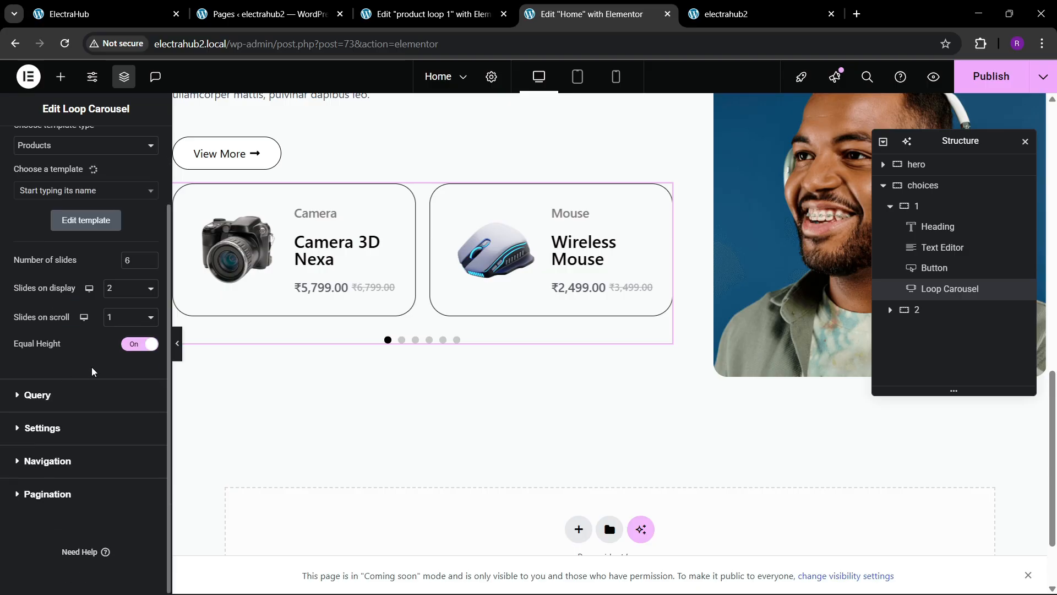
pyautogui.click(117, 316)
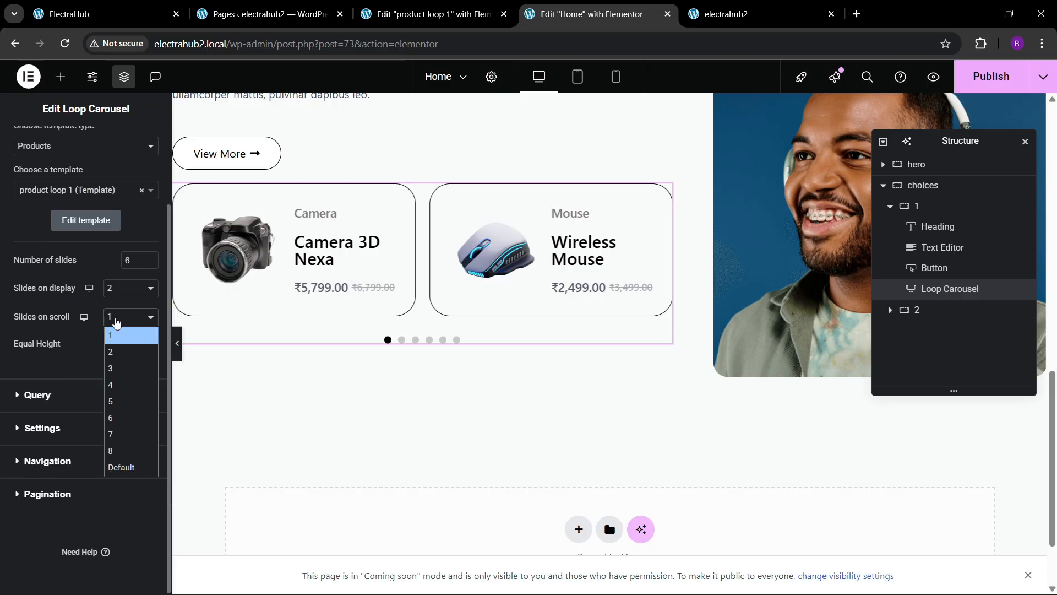
pyautogui.click(117, 349)
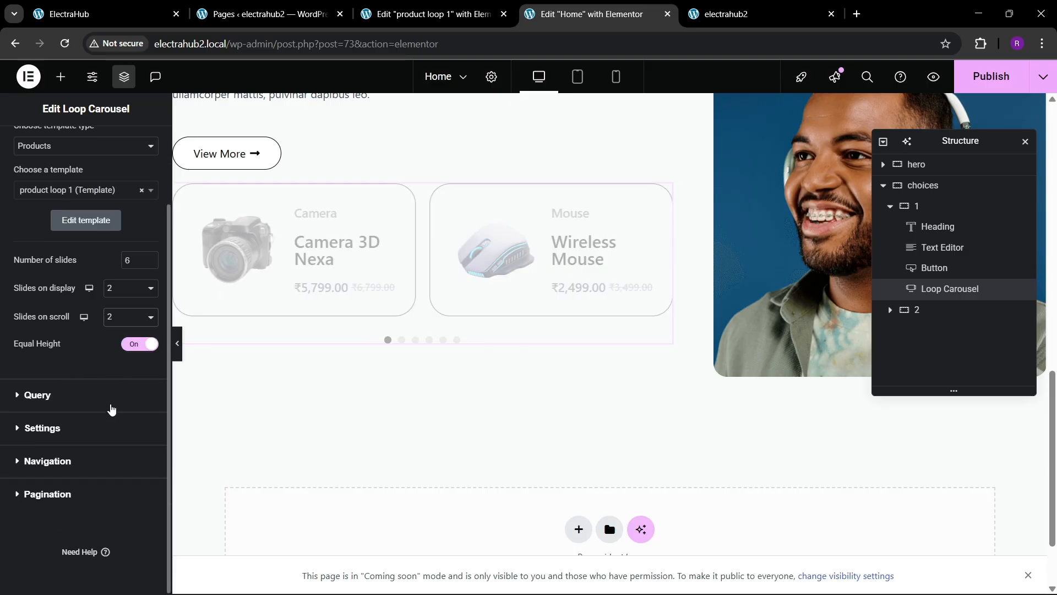
pyautogui.click(101, 15)
pyautogui.click(386, 12)
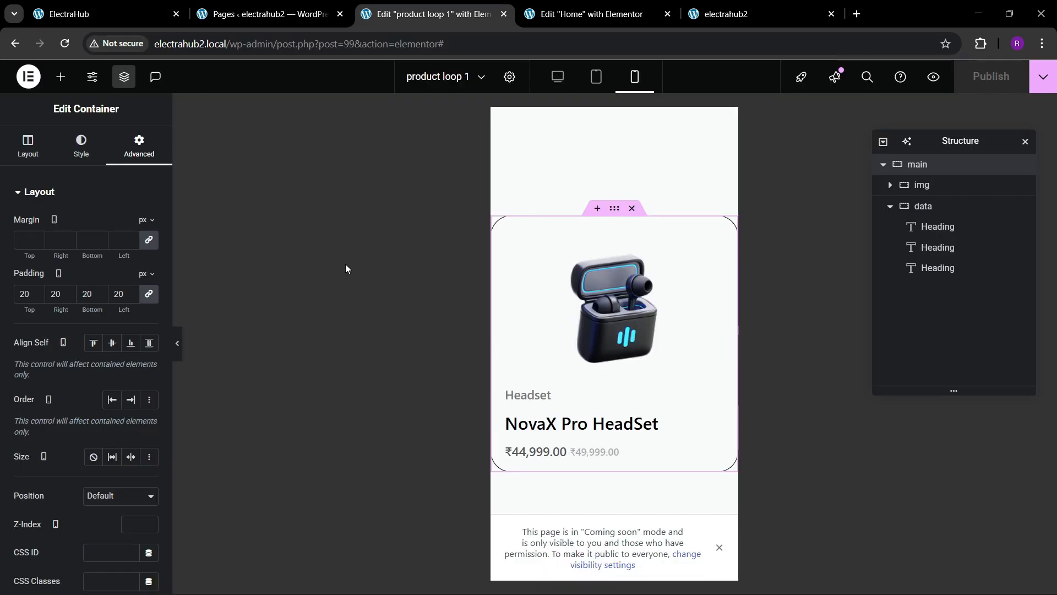
pyautogui.click(633, 14)
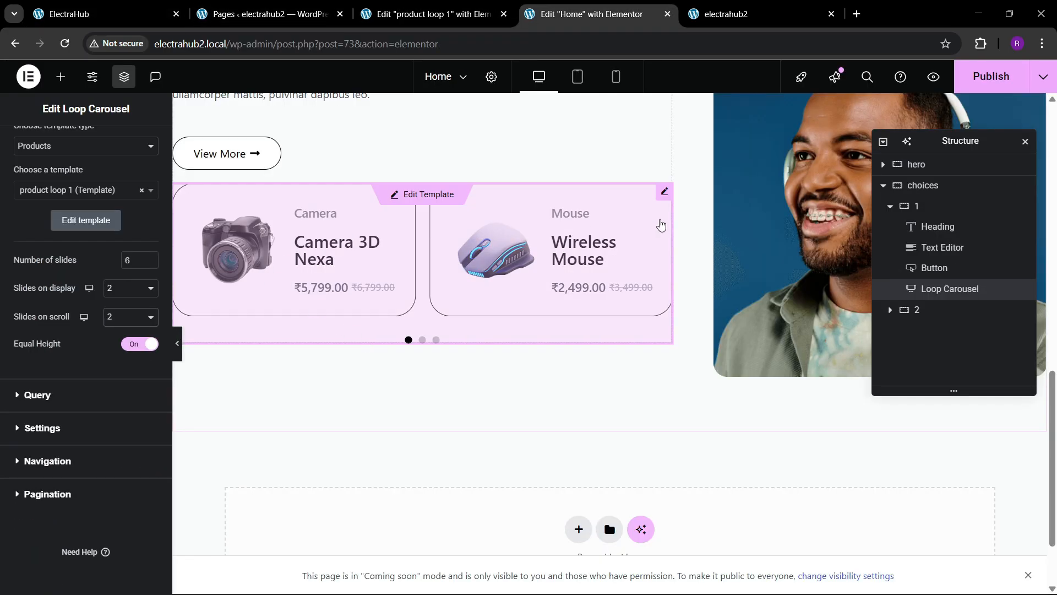
# Step: Give the Loop Carousel a top margin of 30 px
pyautogui.scroll(2, 85, 220)
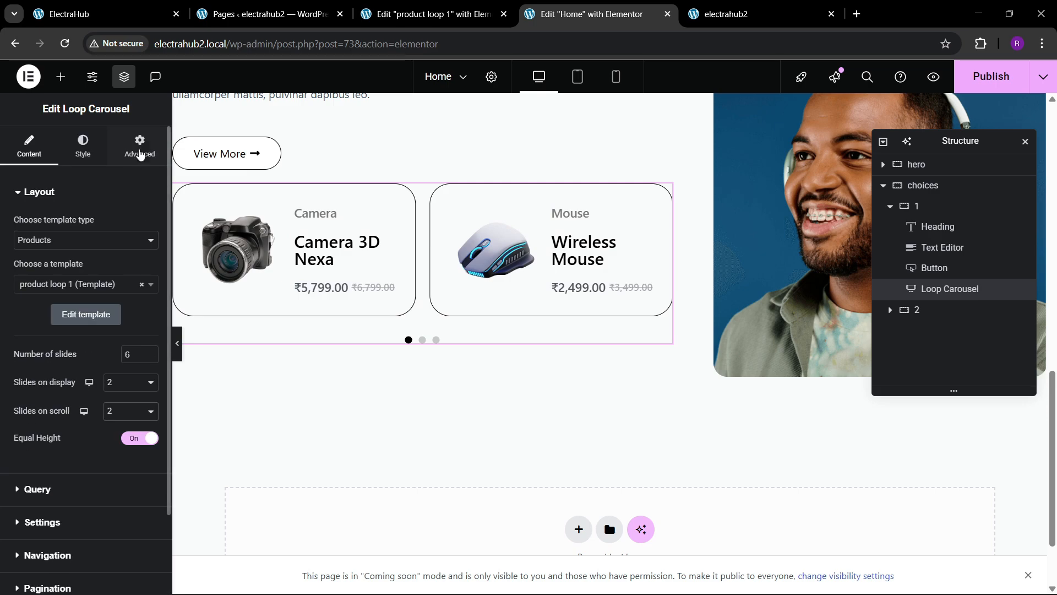
pyautogui.click(139, 146)
pyautogui.click(22, 240)
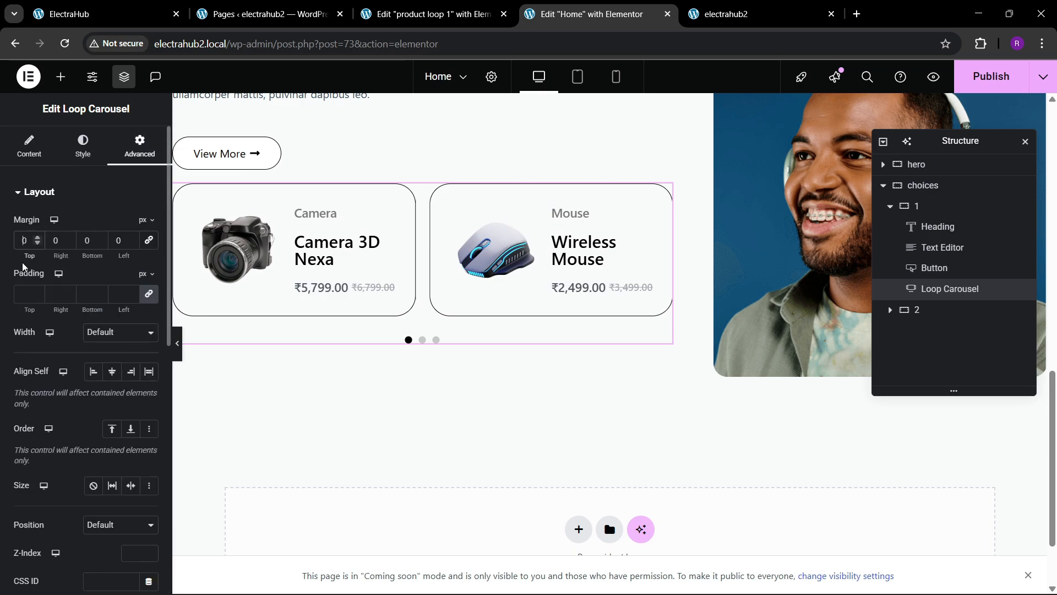
pyautogui.write('30')
pyautogui.scroll(2, 427, 326)
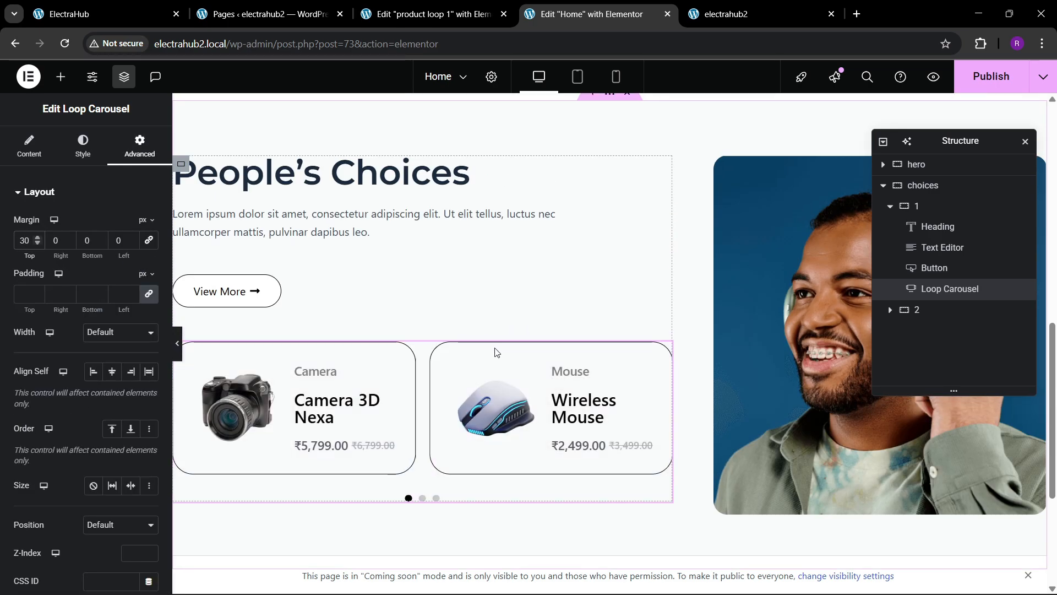
pyautogui.scroll(3, 476, 340)
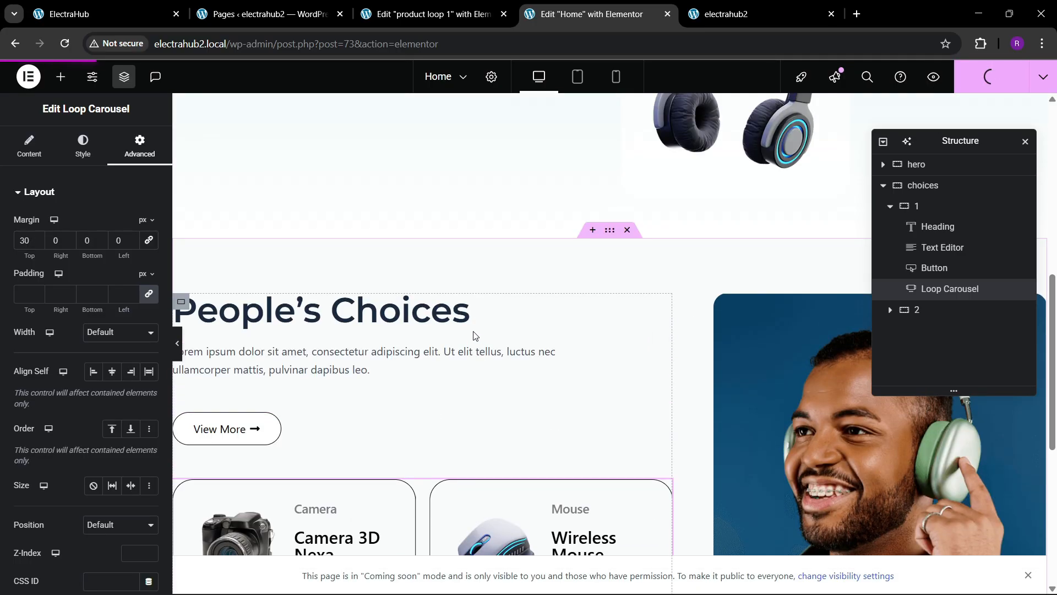
# Step: Reload the live site and browse through the People's Choices carousel slides
pyautogui.click(738, 11)
pyautogui.hotkey('ctrl', 'l')
pyautogui.press('Return')
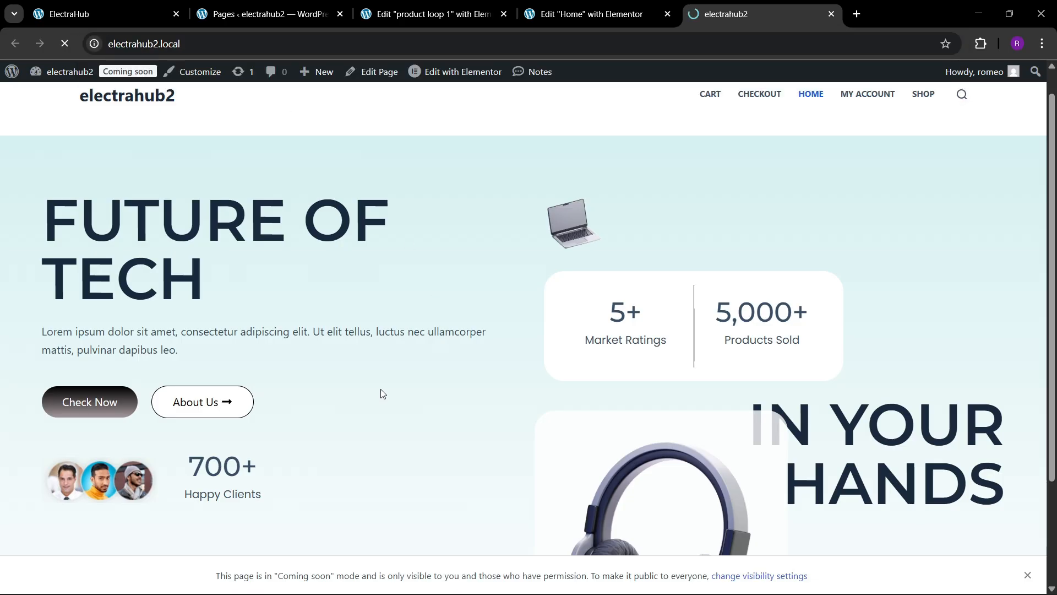
pyautogui.scroll(-9, 382, 386)
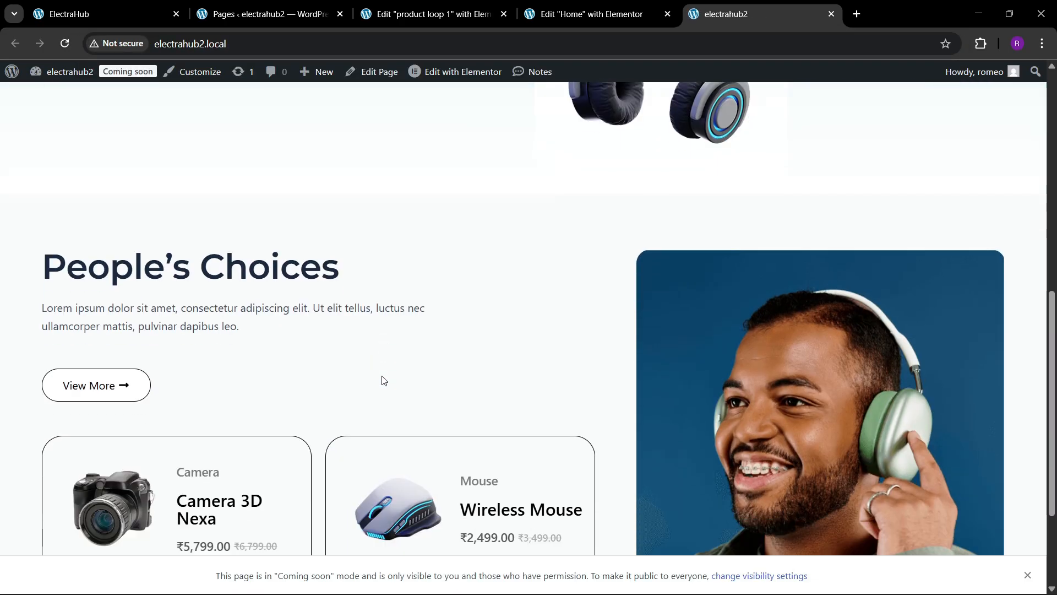
pyautogui.scroll(-2, 384, 380)
pyautogui.scroll(-1, 382, 375)
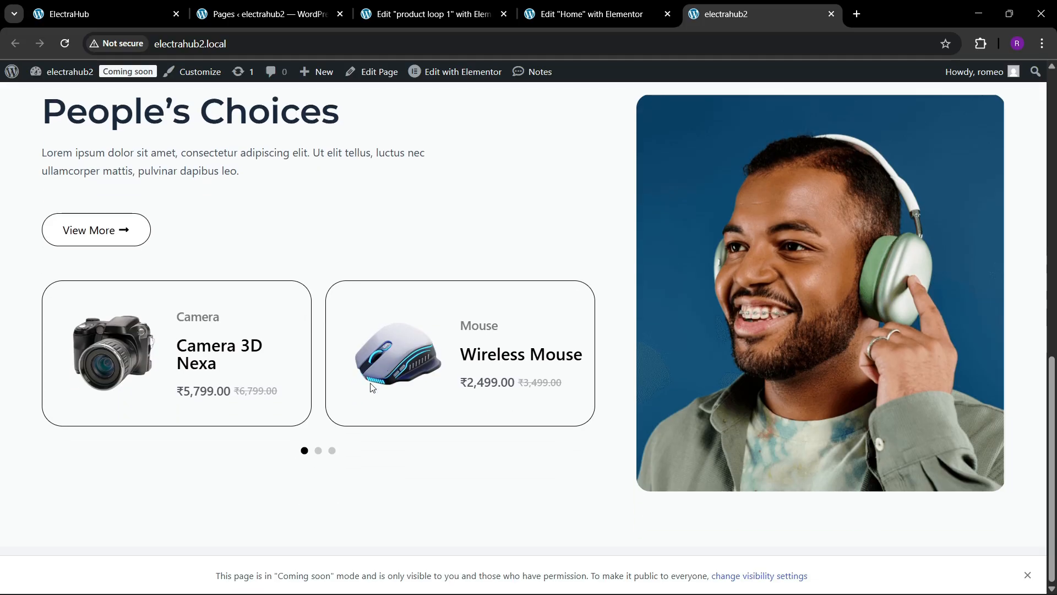
pyautogui.click(318, 451)
pyautogui.click(332, 451)
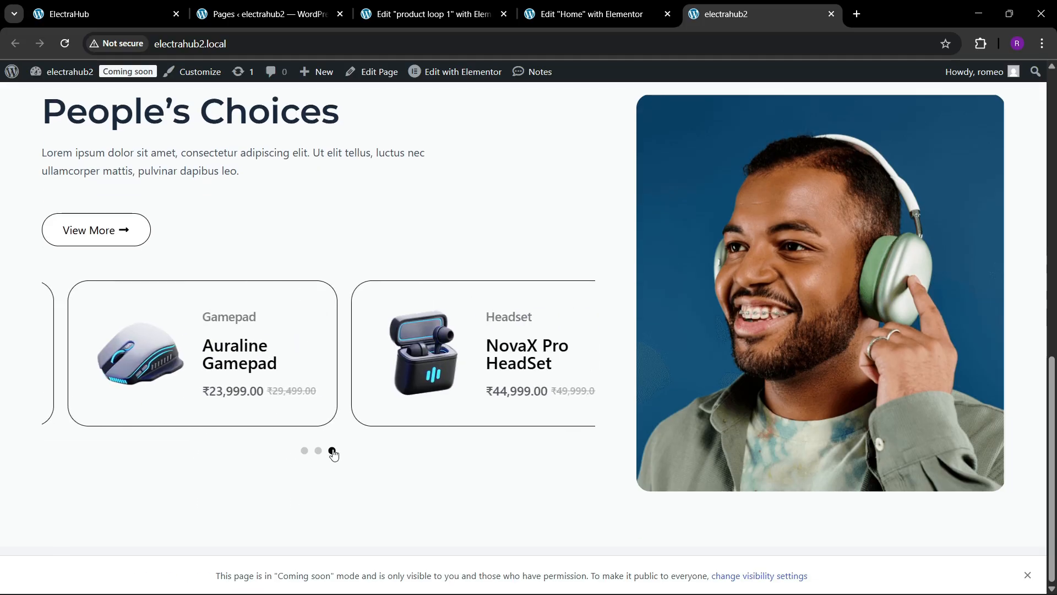
pyautogui.moveTo(331, 449); pyautogui.dragTo(182, 381)
pyautogui.scroll(1, 281, 329)
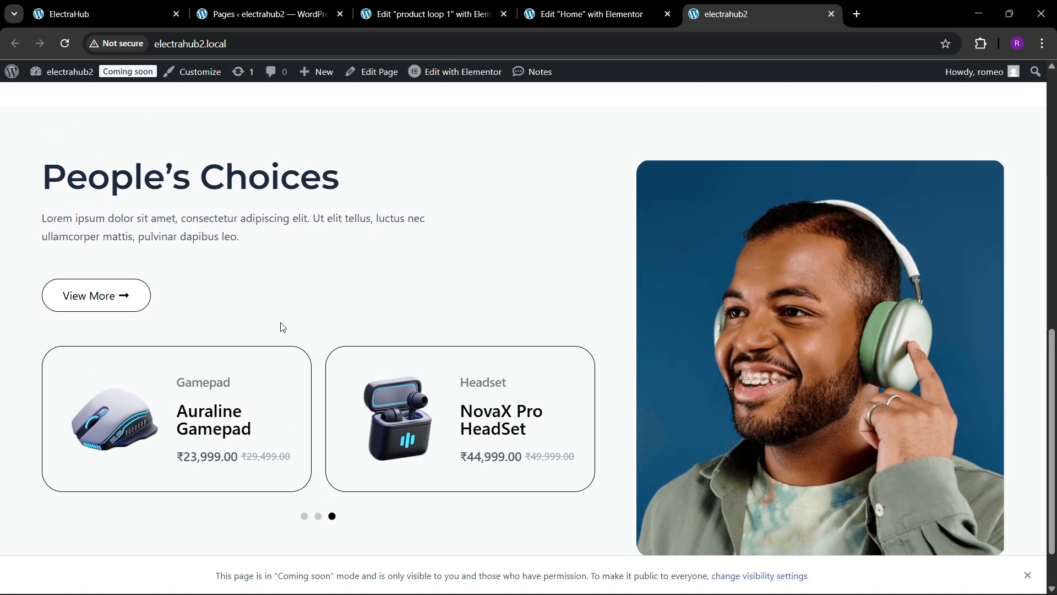